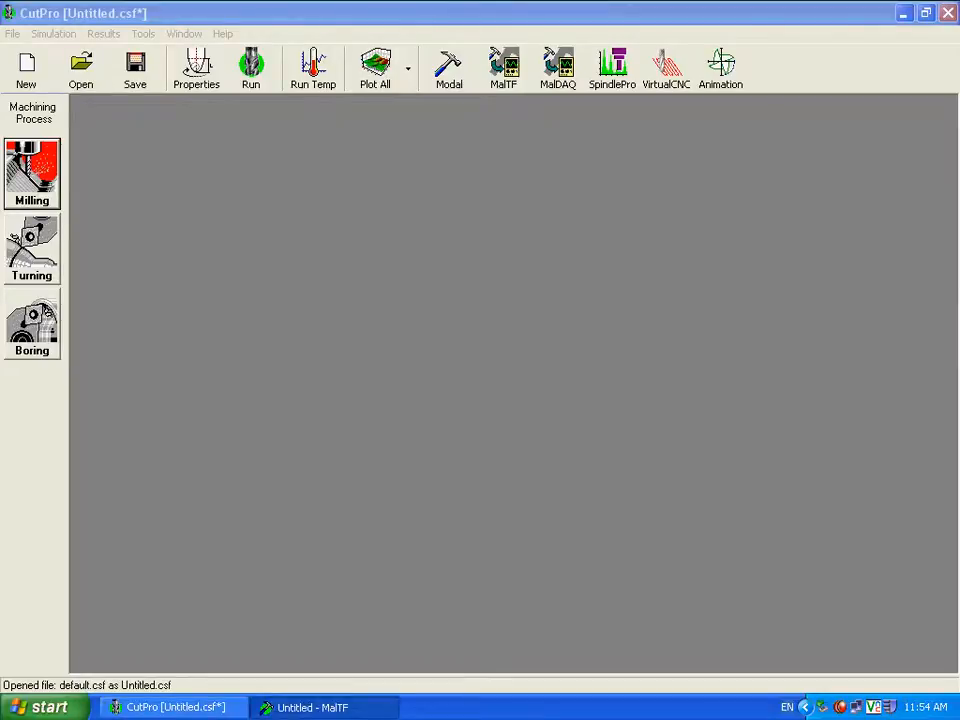
- Bring up the MalTF window at full size and open the measurement file HMC_d20mm_f4_X
left_click_drag(910, 87, 682, 48)
left_click(825, 45)
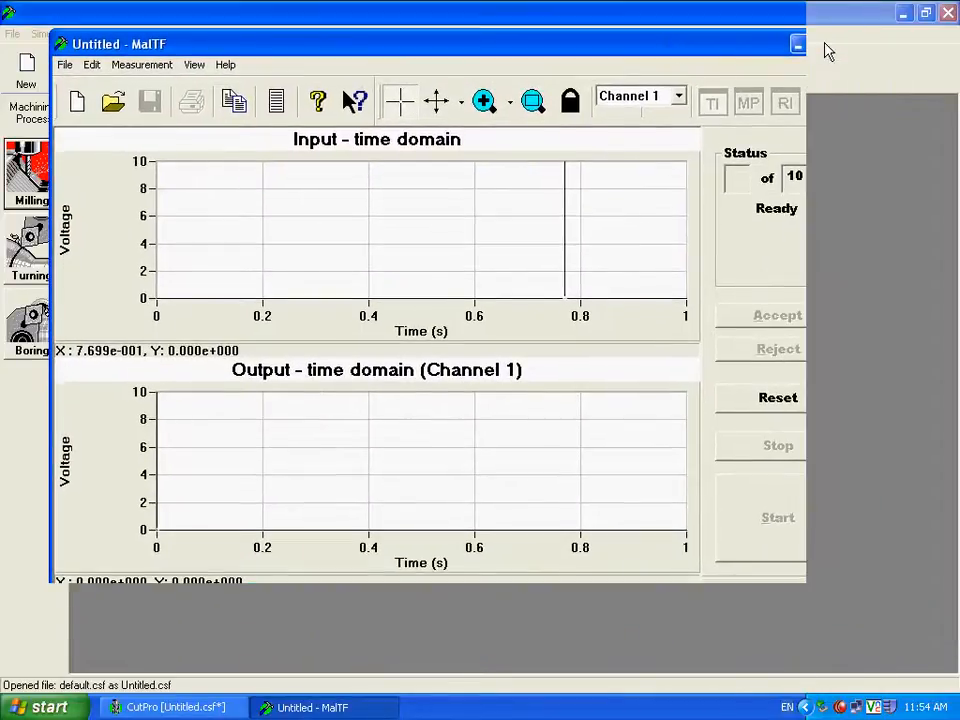
left_click(13, 36)
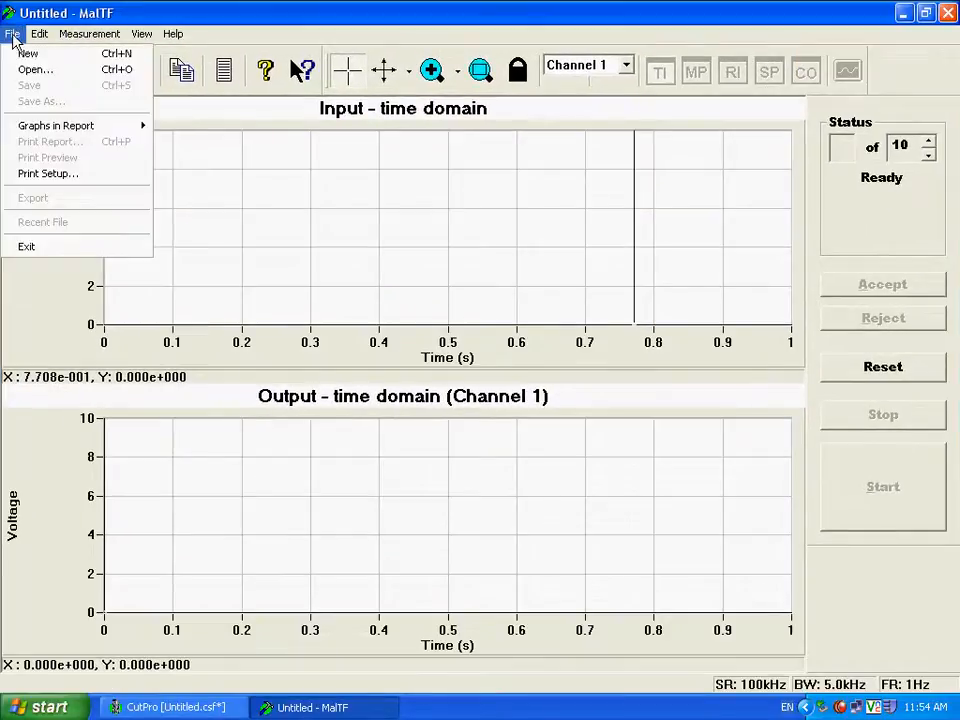
left_click(31, 80)
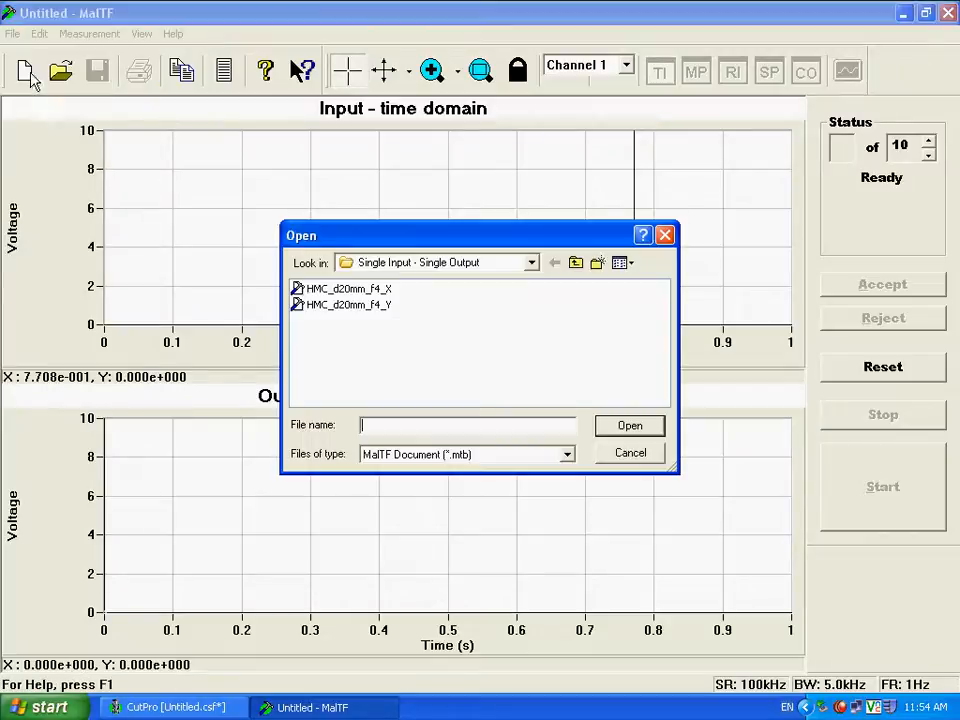
left_click(322, 290)
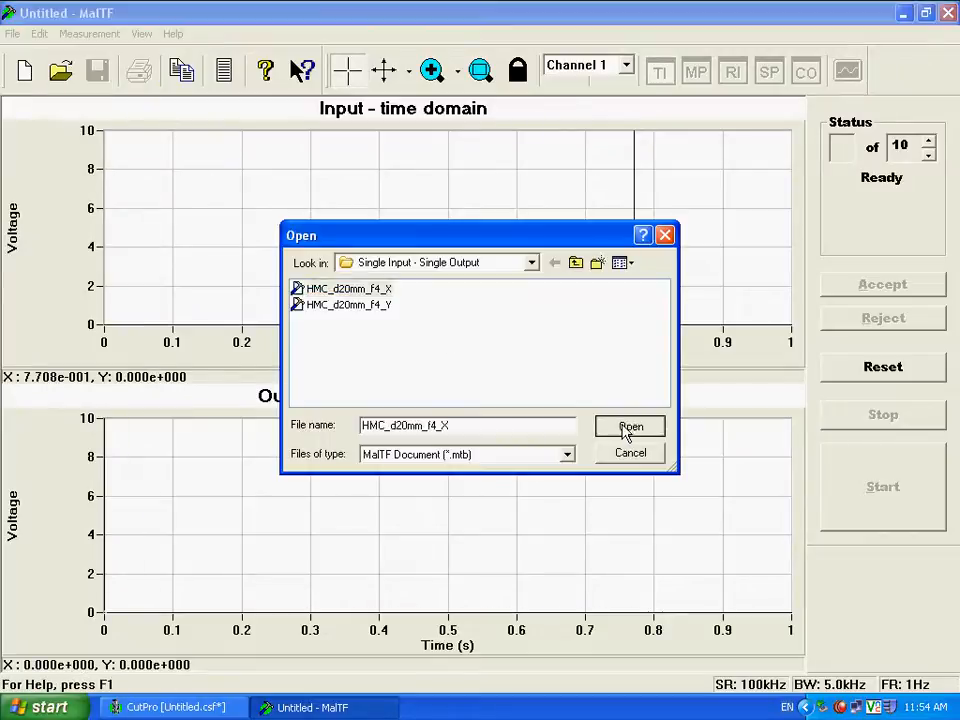
left_click(629, 427)
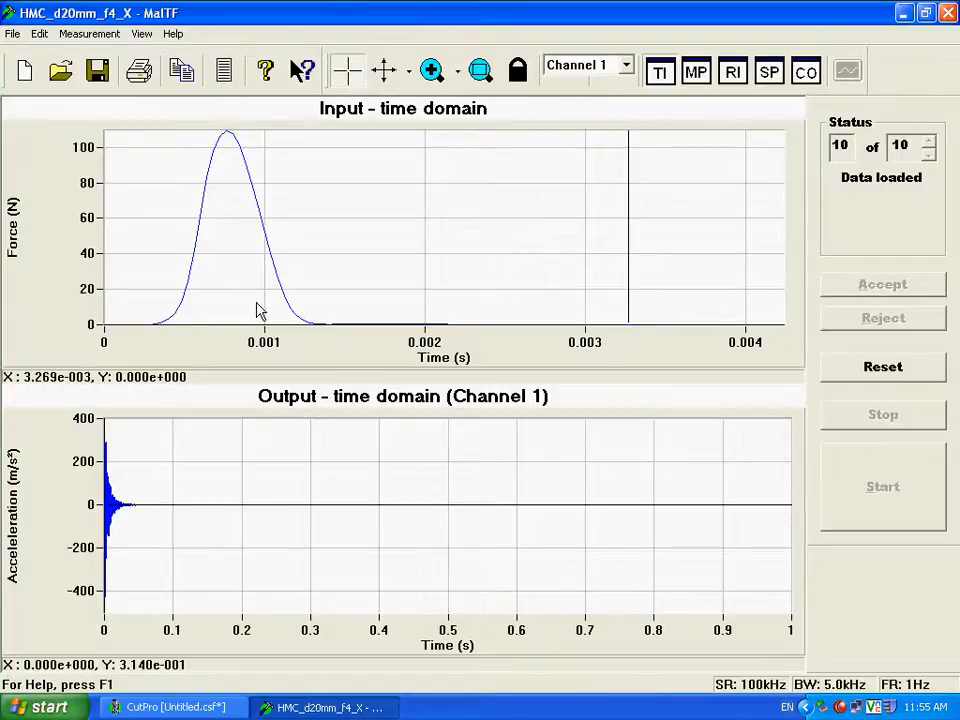
- Inspect the measurement's magnitude and phase, real and imaginary, and input and output spectrum plots
left_click(697, 72)
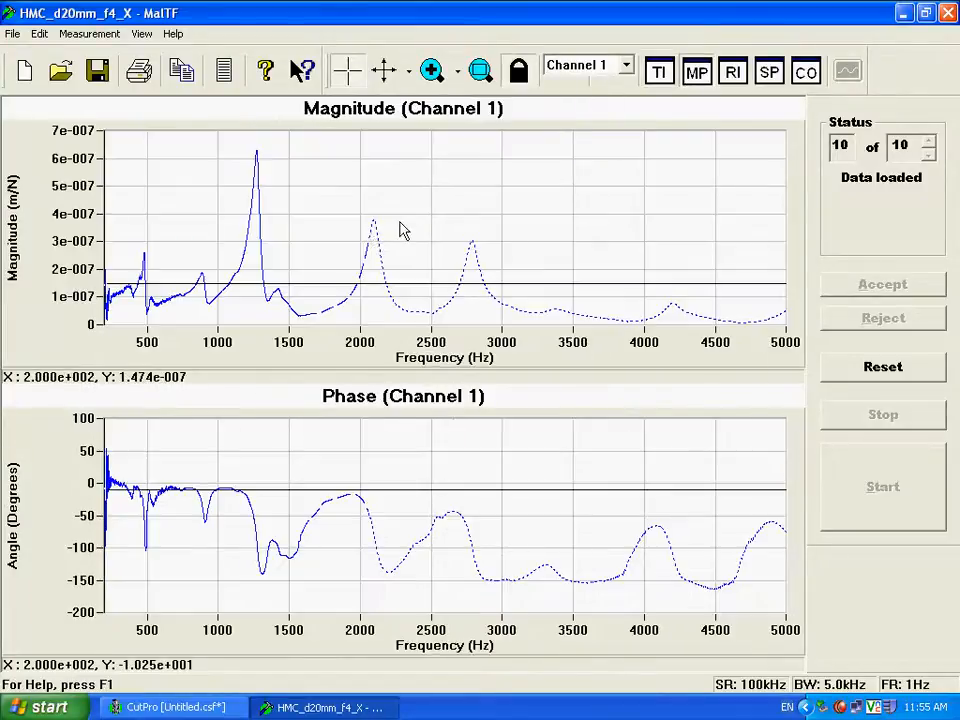
left_click(733, 74)
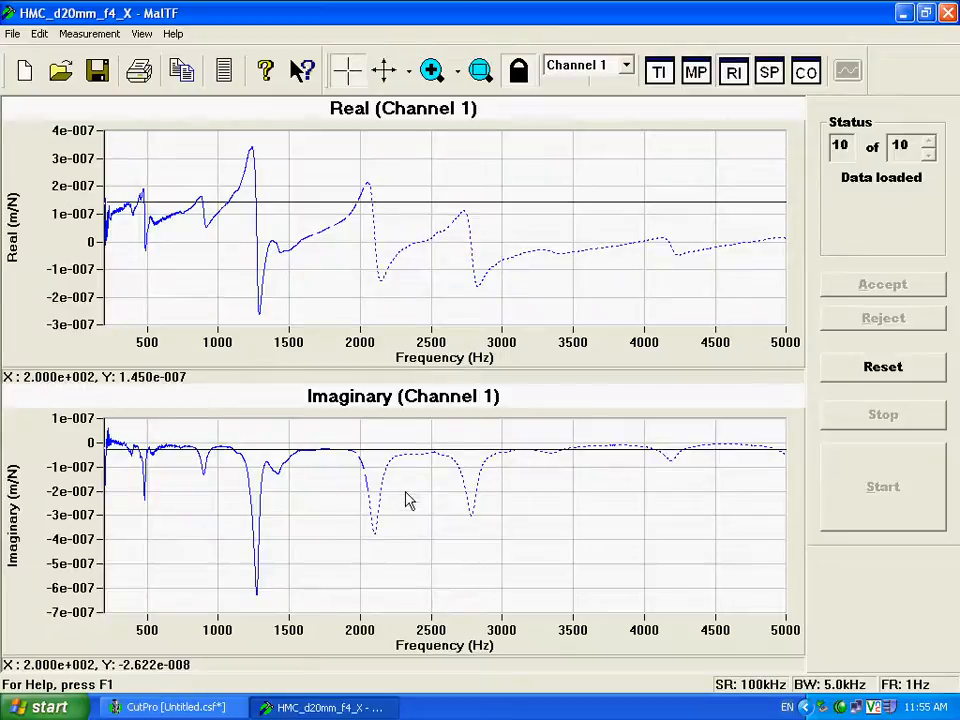
left_click(768, 76)
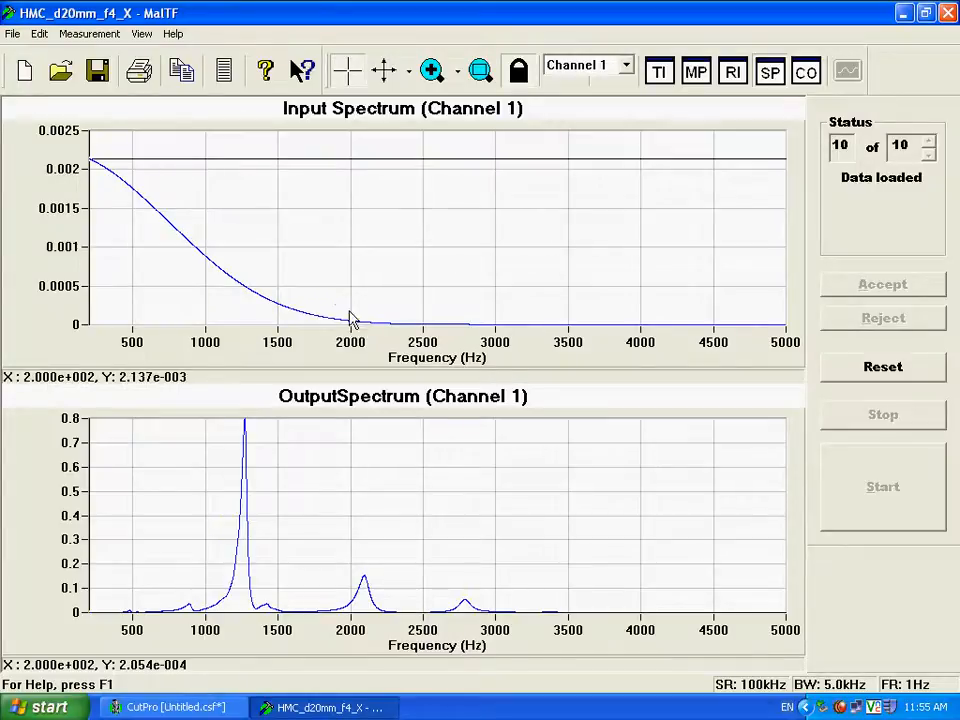
- Export the measured data as the FRF file Frfx1, replacing the existing file, and return to the magnitude and phase plots
left_click(12, 36)
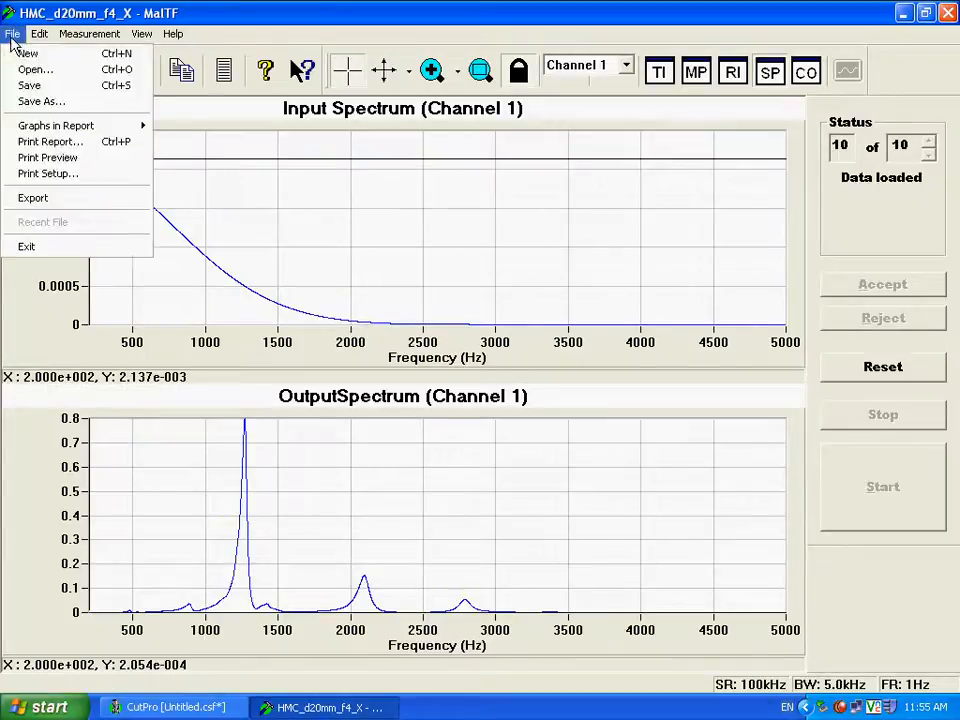
left_click(55, 202)
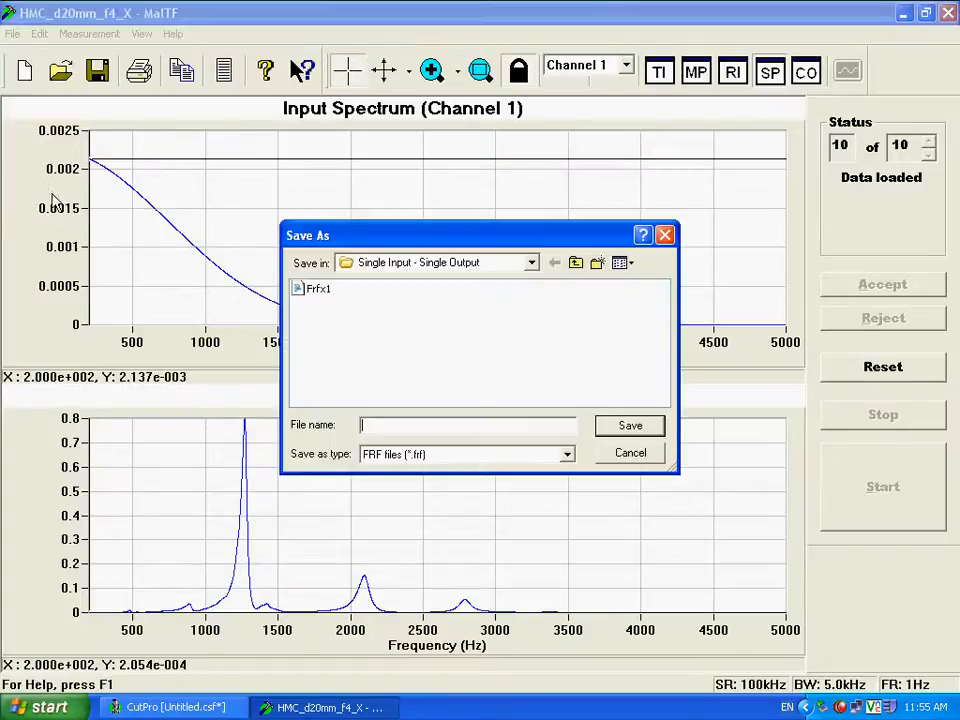
left_click(317, 291)
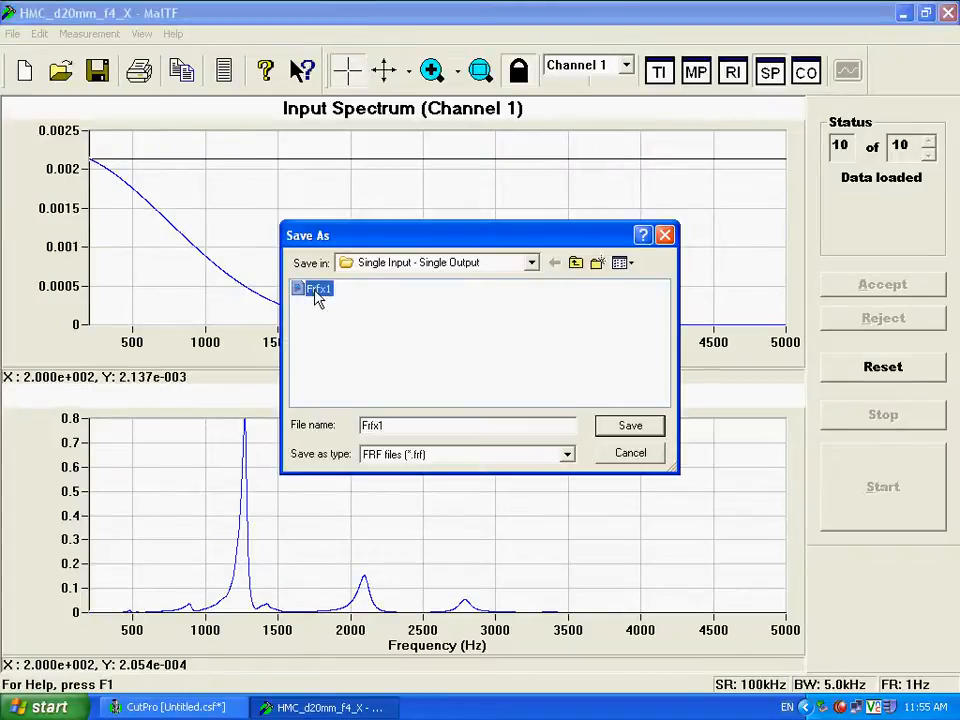
left_click(632, 428)
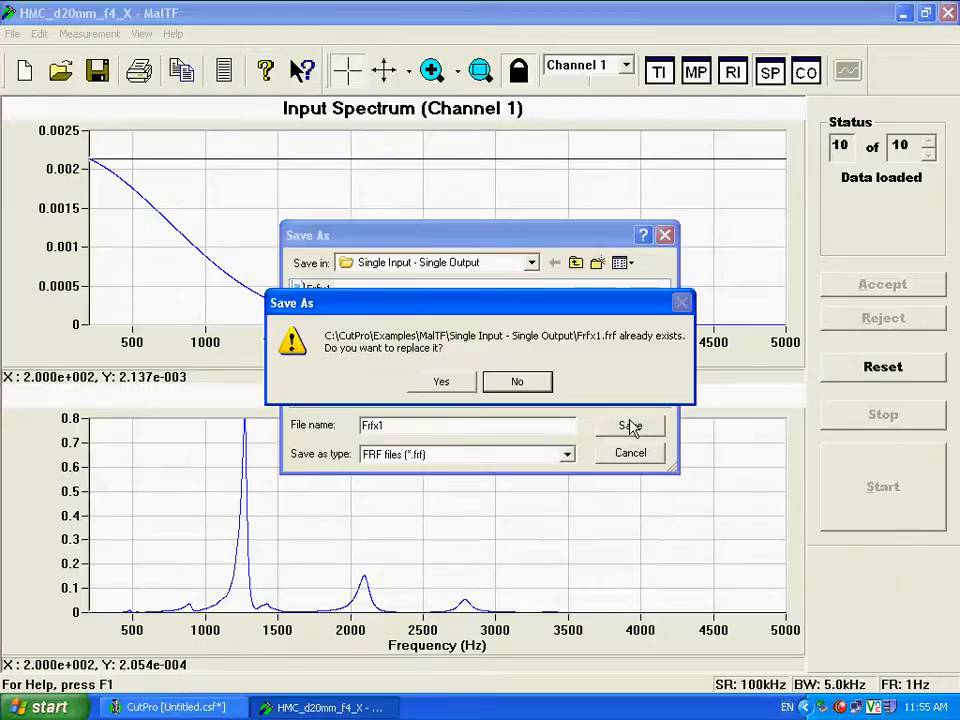
left_click(445, 382)
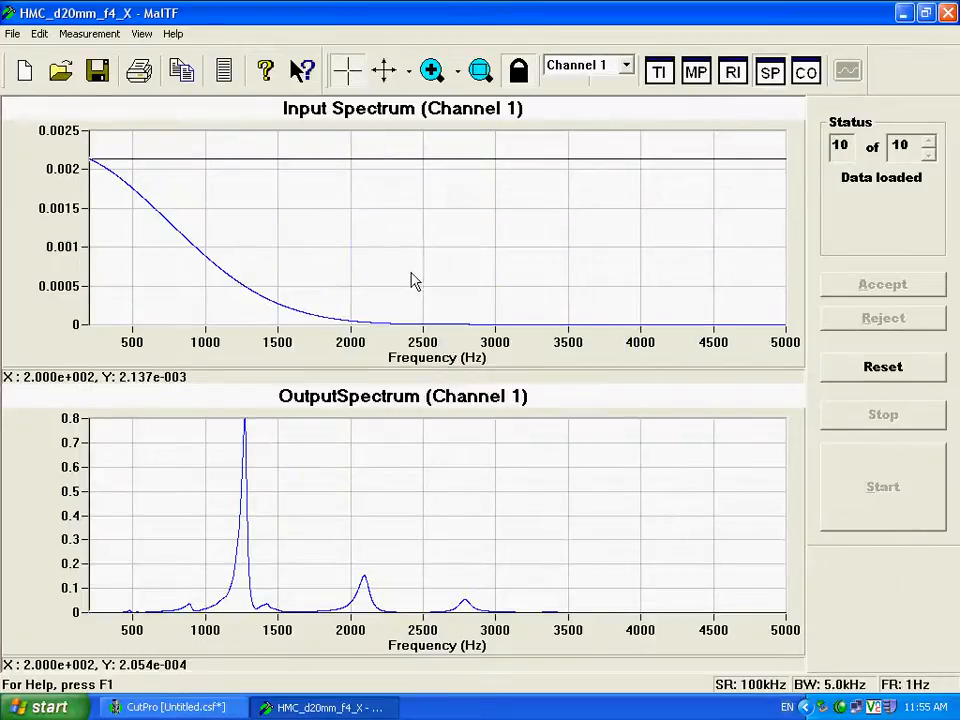
left_click(697, 72)
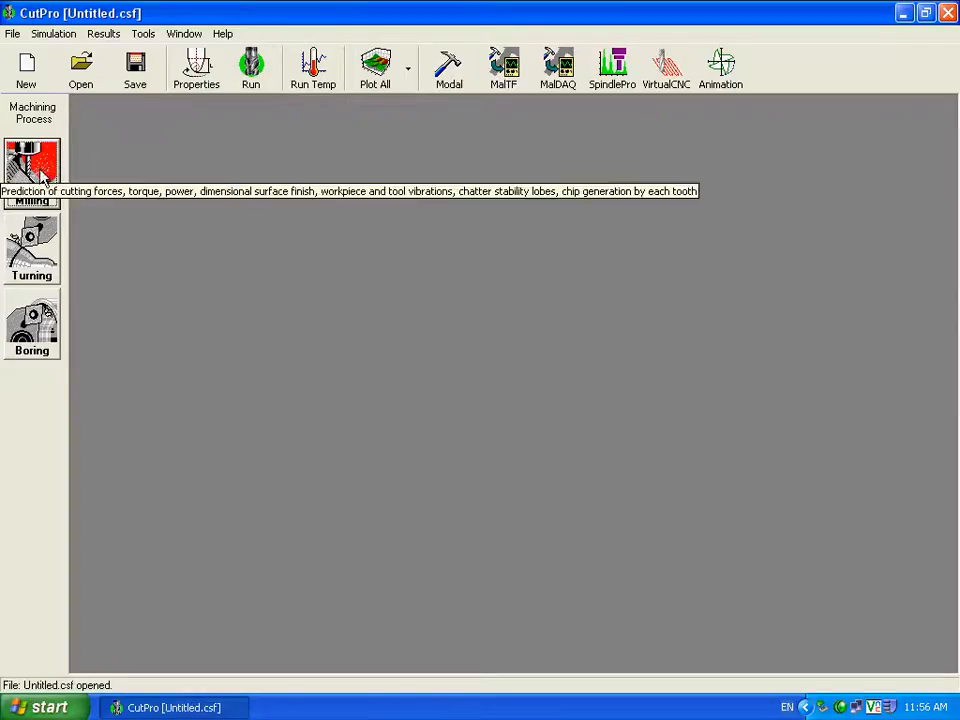
- In CutPro, open the example file Ex01_SingleAnalytical from the 2.5 Axis folder of the Milling examples
left_click(12, 34)
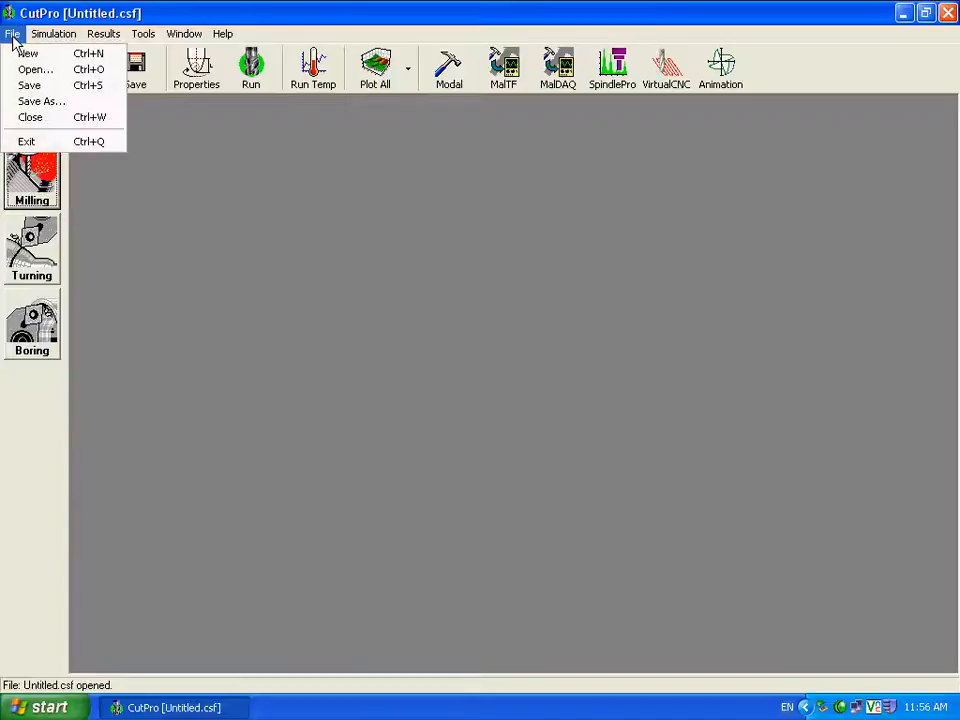
left_click(24, 69)
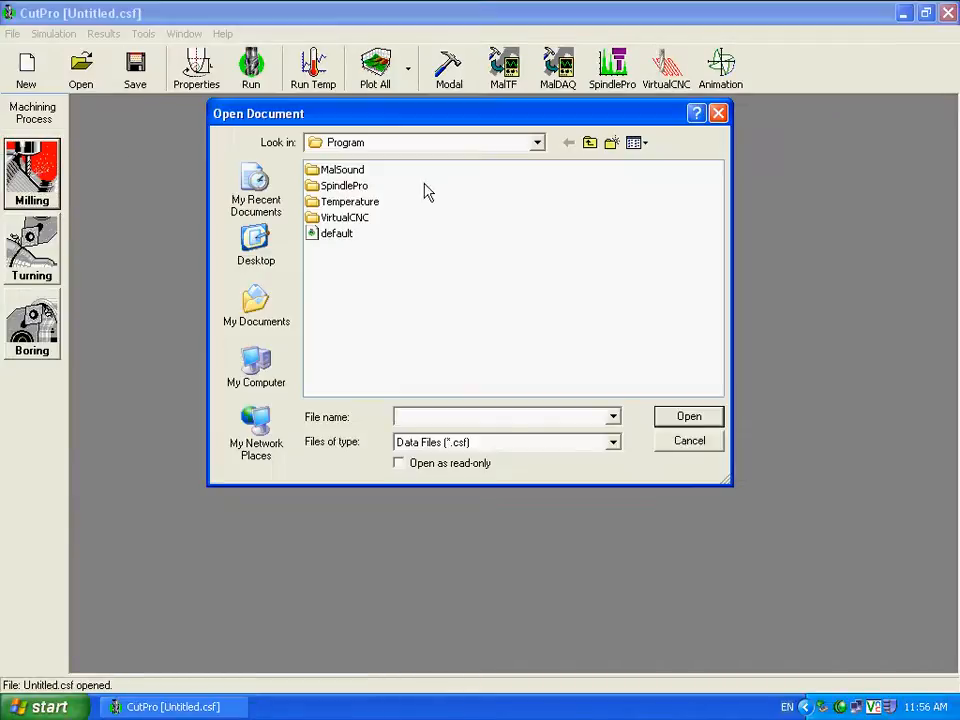
left_click(538, 145)
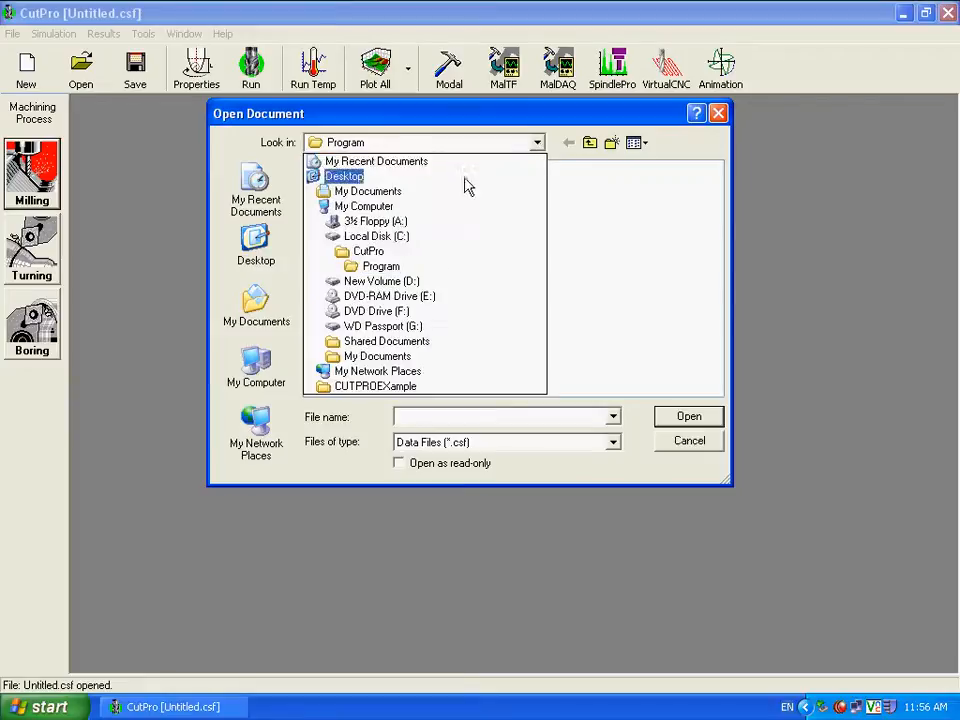
left_click(368, 251)
left_click(336, 187)
double_click(336, 188)
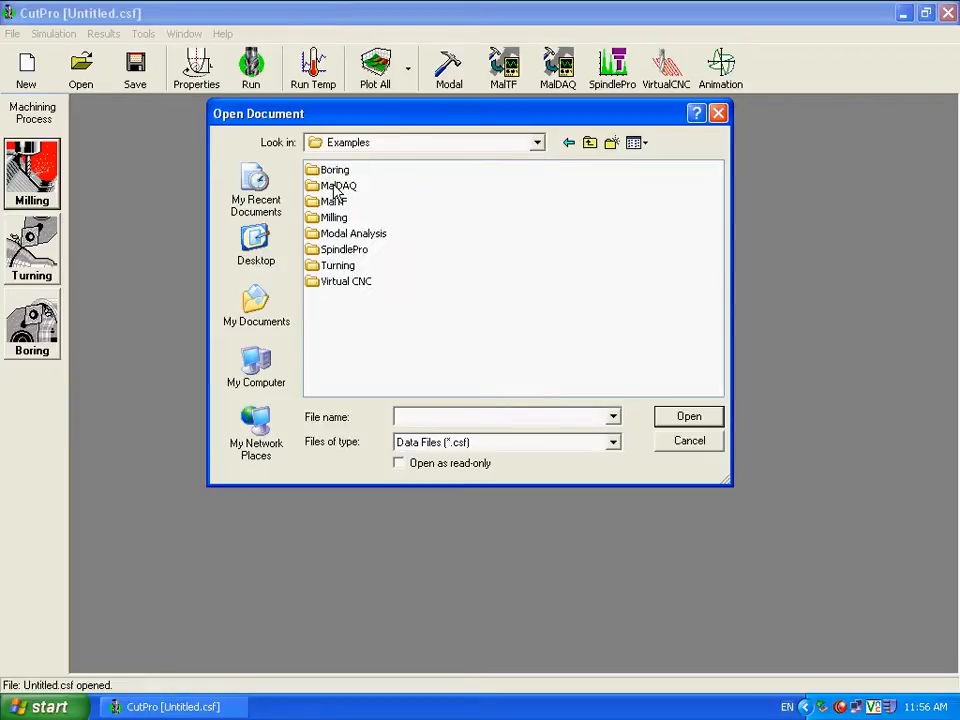
double_click(334, 217)
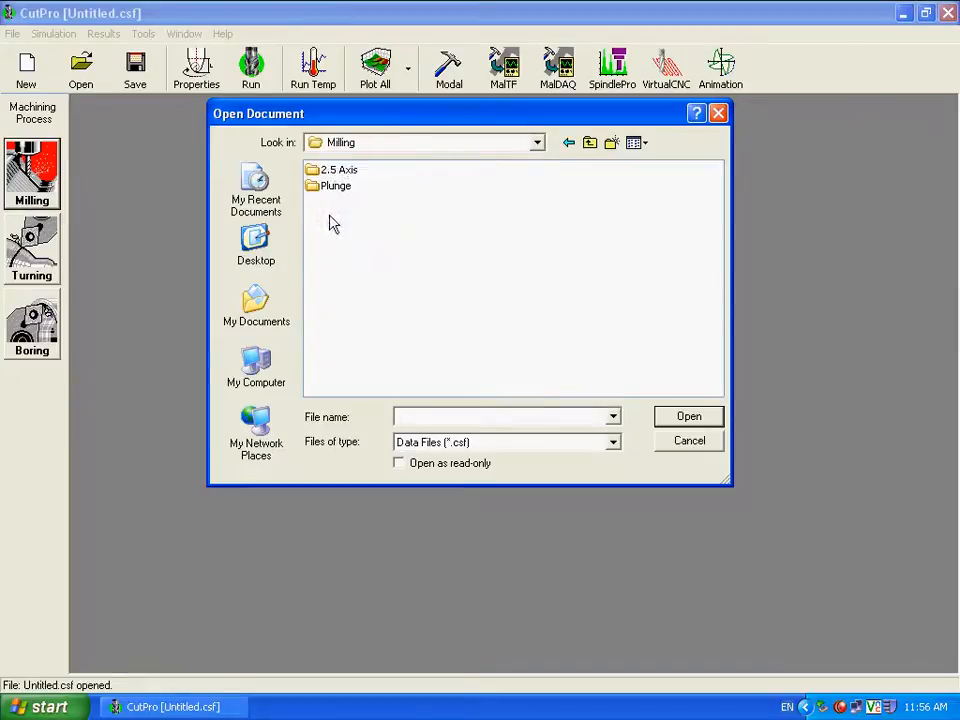
double_click(337, 171)
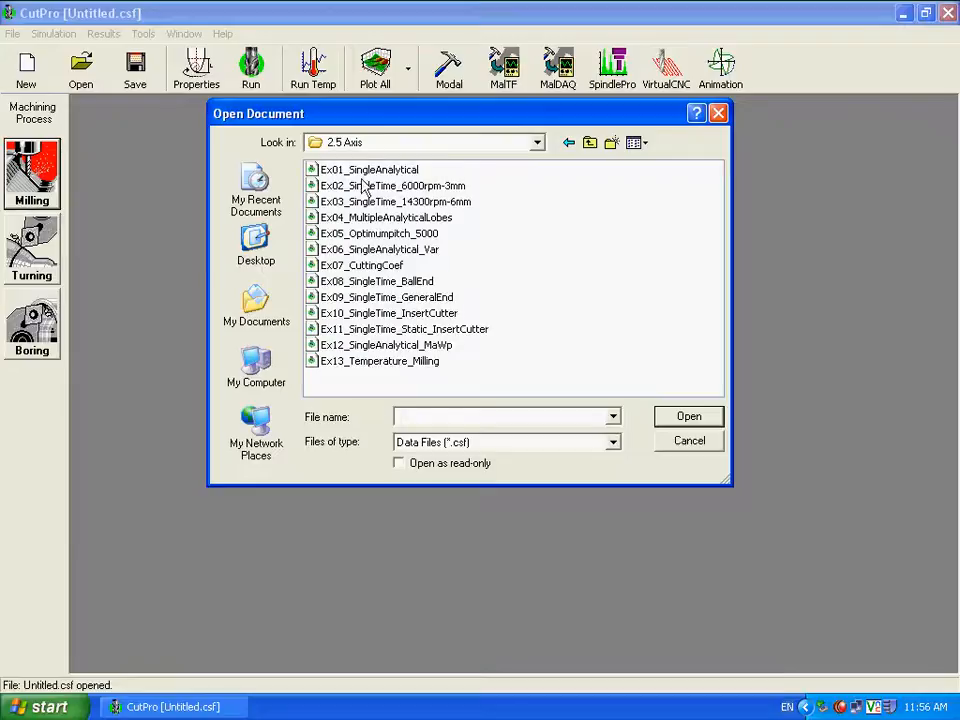
double_click(360, 170)
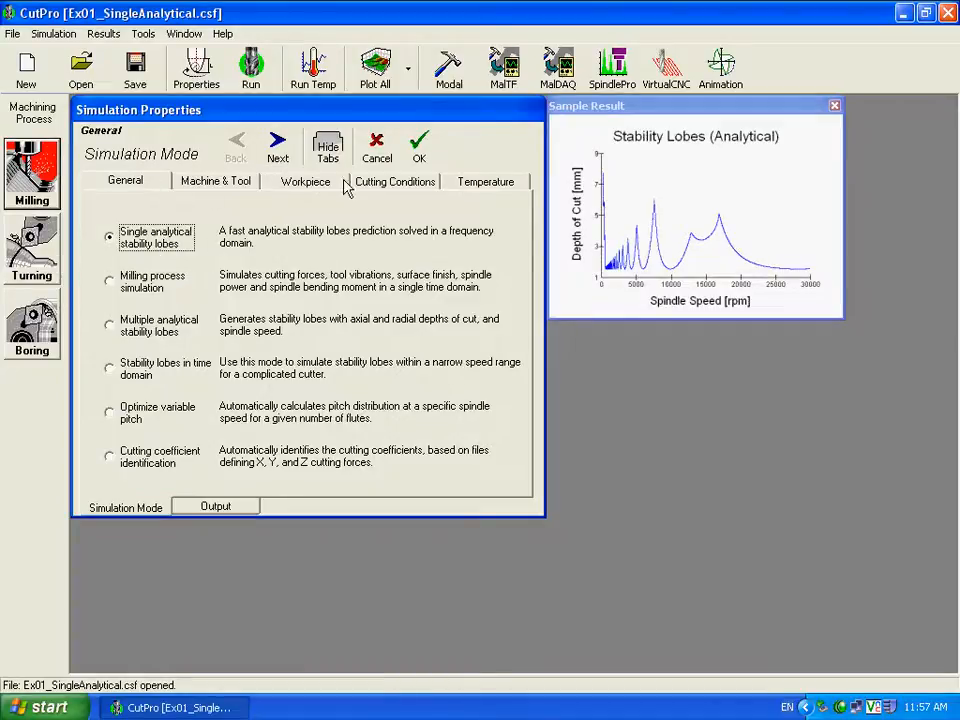
- Review the cutter type and flute settings, and the cutter's radius, helix and rake properties
left_click(280, 146)
left_click(280, 146)
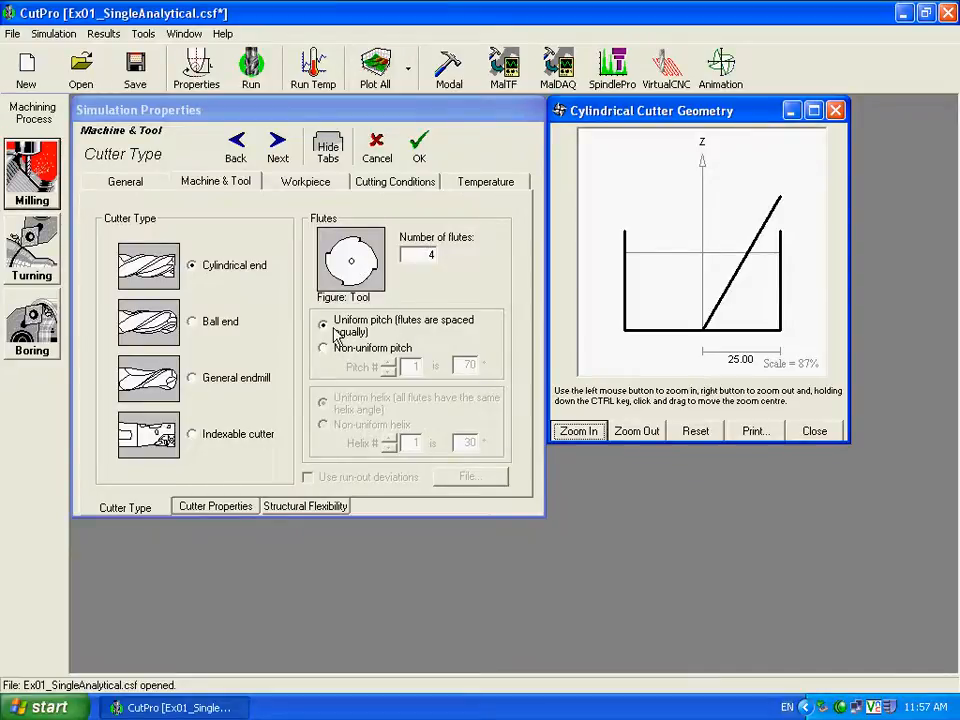
left_click(215, 506)
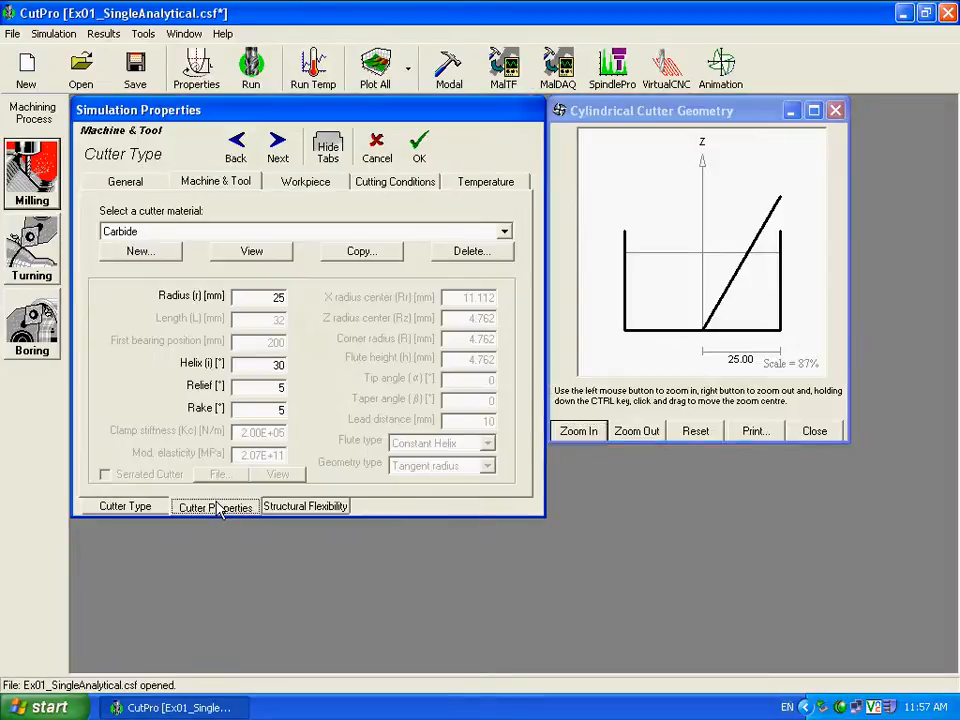
left_click(268, 297)
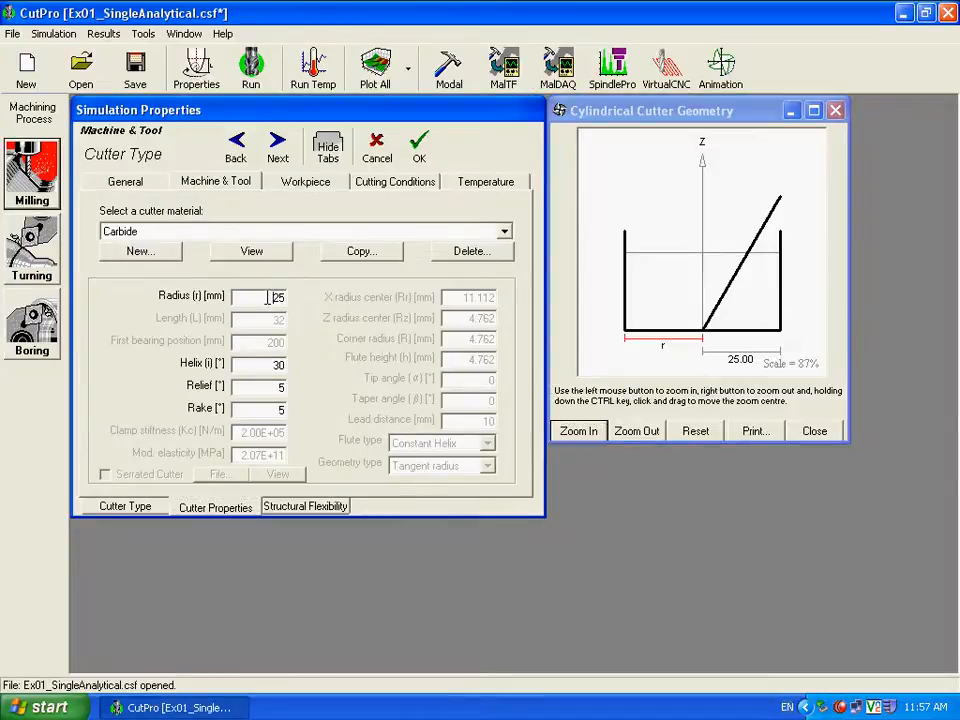
left_click(264, 366)
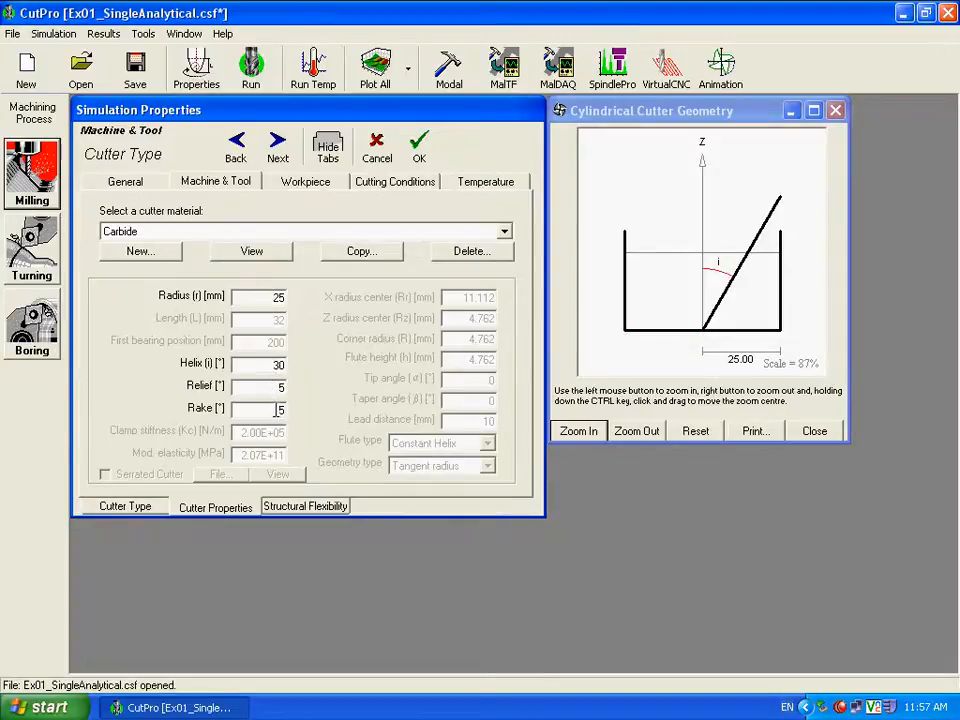
left_click(262, 408)
type("5")
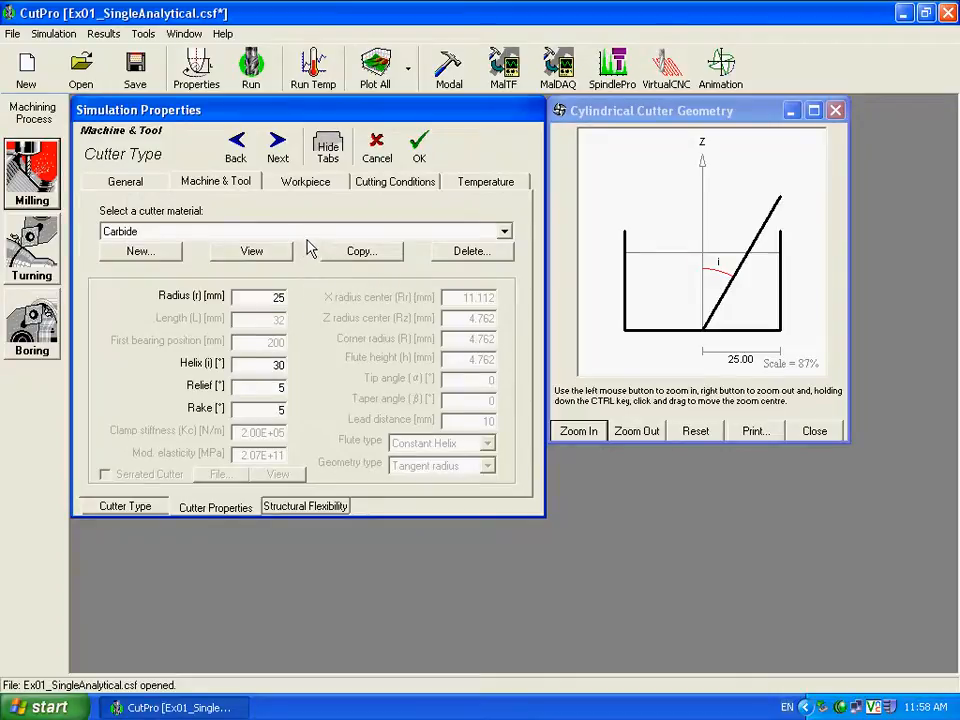
- Examine the machine and tool dynamics inputs for measured transfer function files, modal/residue data files and dynamic parameters, ending on dynamic parameters
left_click(279, 146)
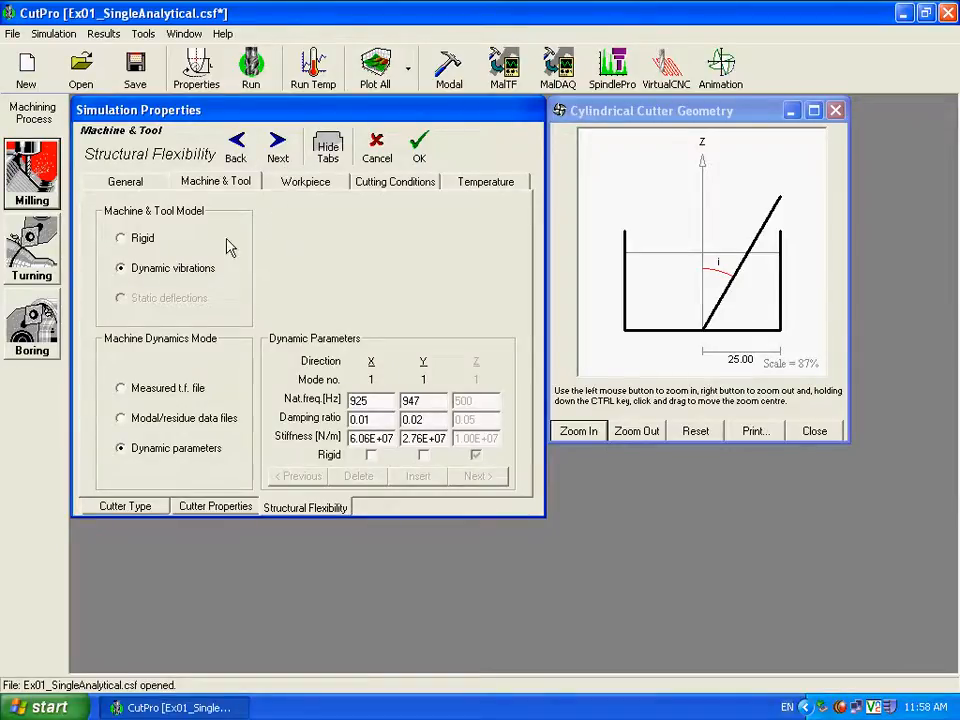
left_click(121, 389)
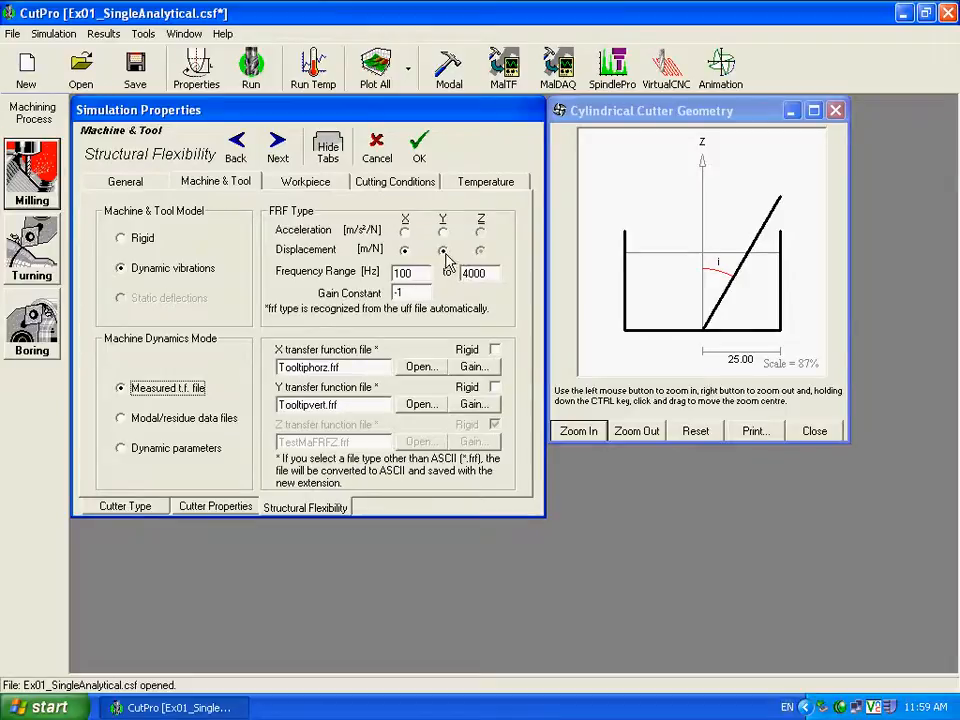
left_click(121, 420)
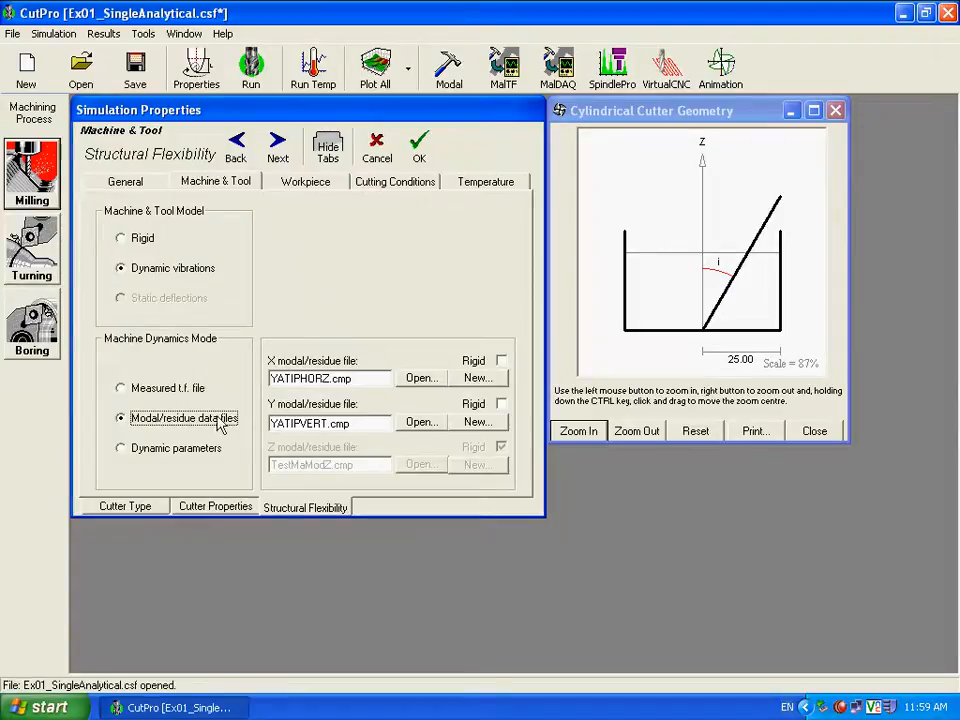
left_click(140, 450)
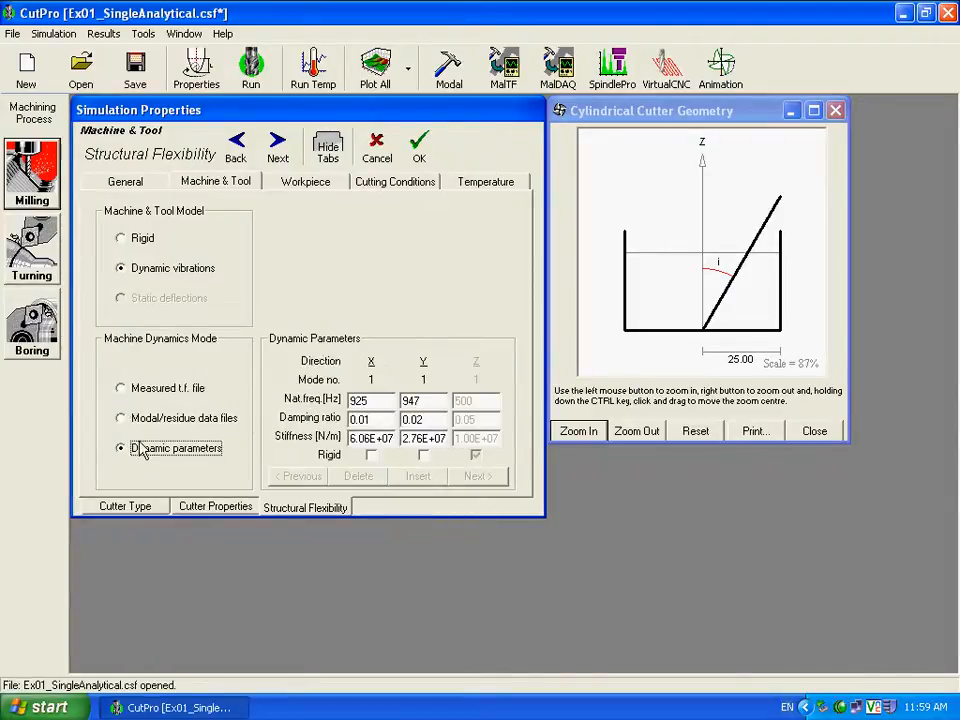
- Try marking the Y direction as rigid in the machine's dynamic parameters, and revert it
left_click(370, 401)
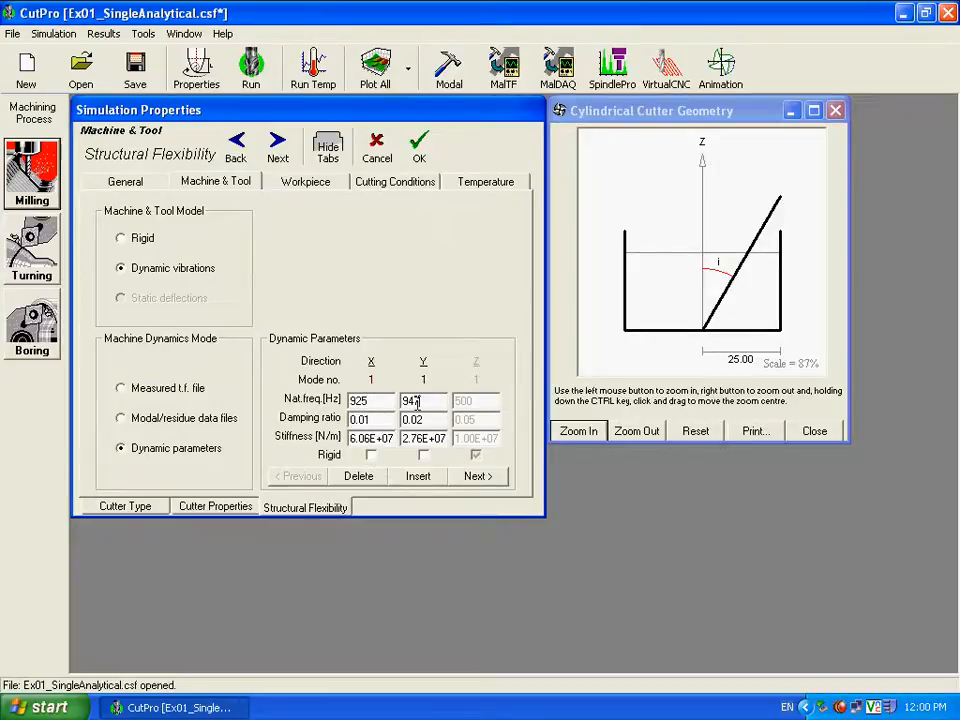
left_click(423, 456)
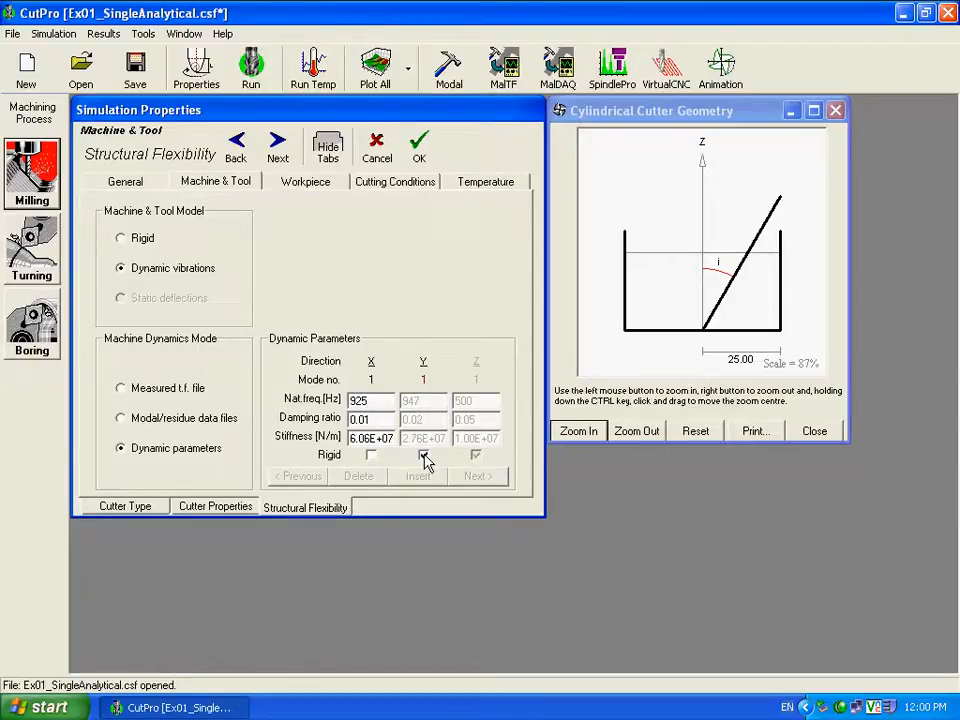
left_click(423, 456)
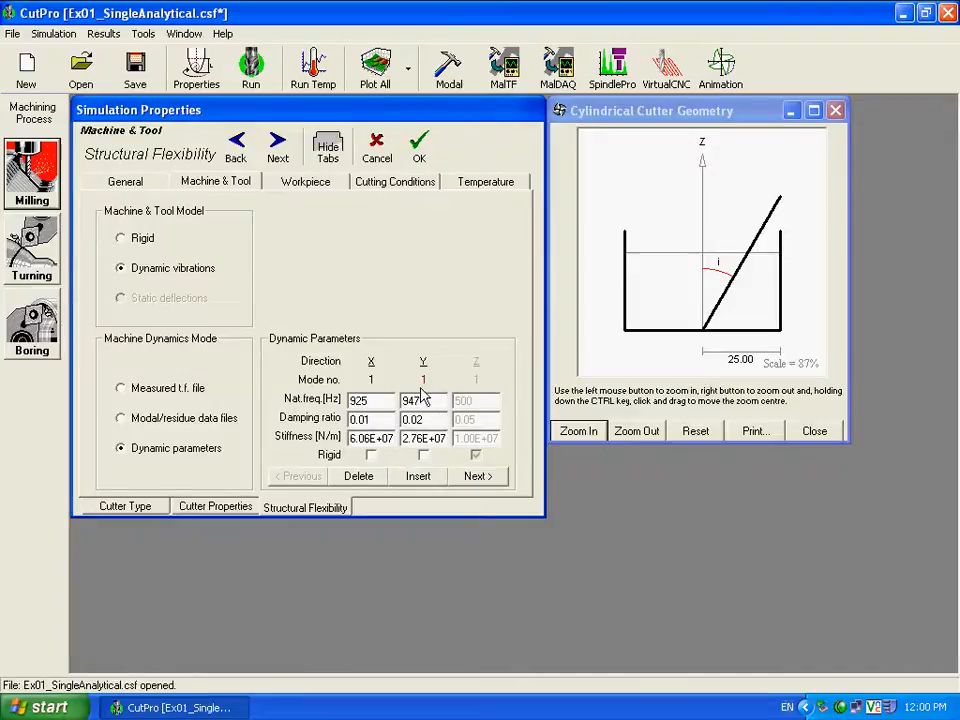
- Review the workpiece material selection and the workpiece's structural flexibility settings
left_click(278, 149)
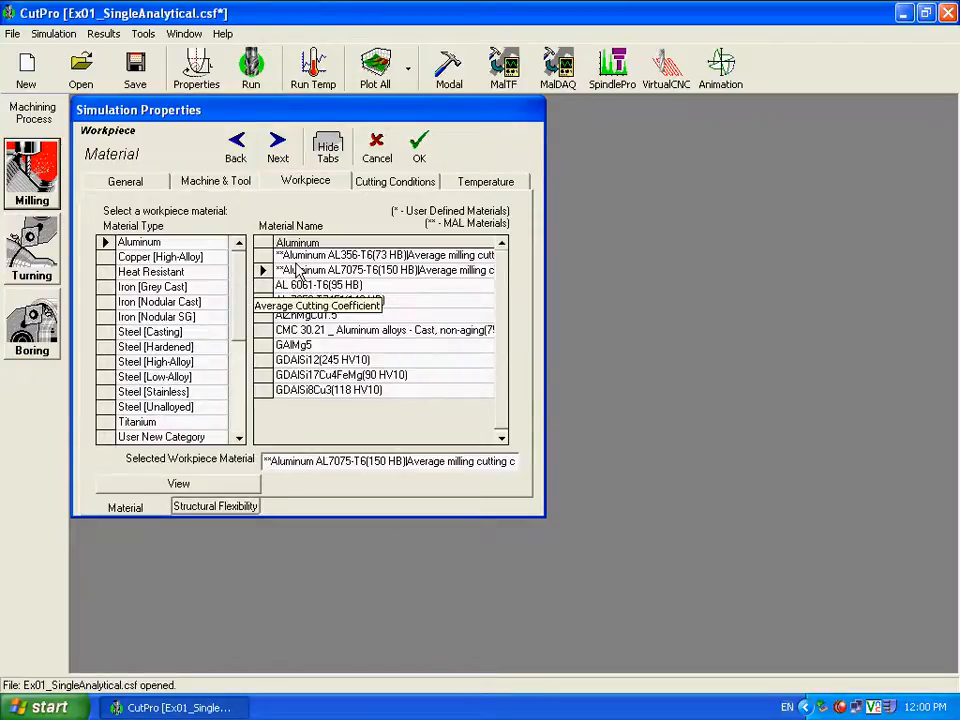
left_click(280, 153)
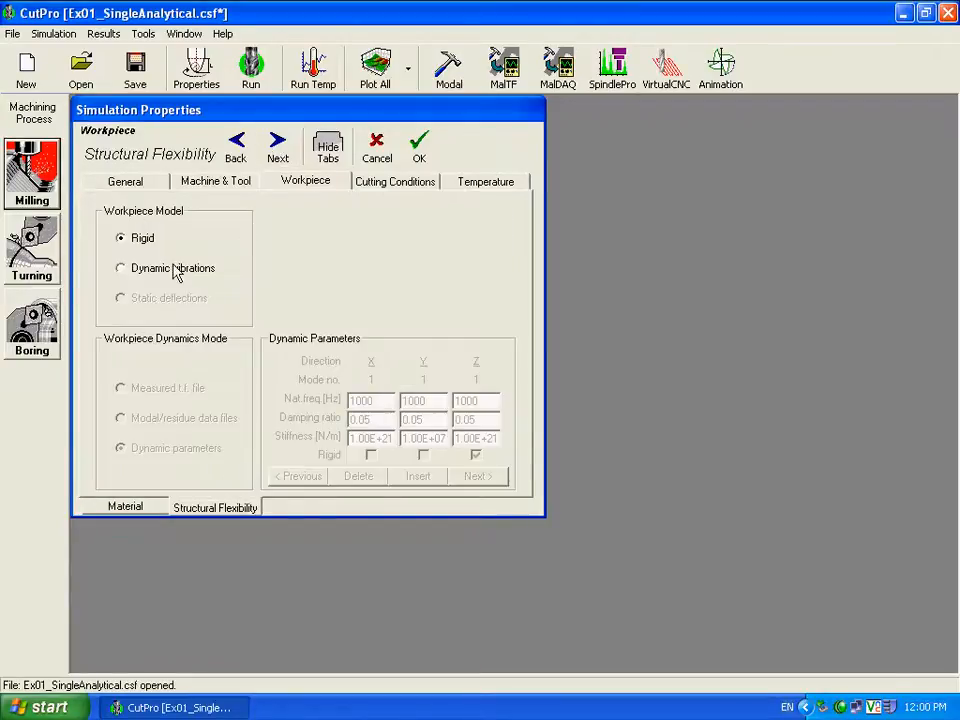
- Try the dynamic vibrations workpiece model and return the workpiece to rigid
left_click(121, 268)
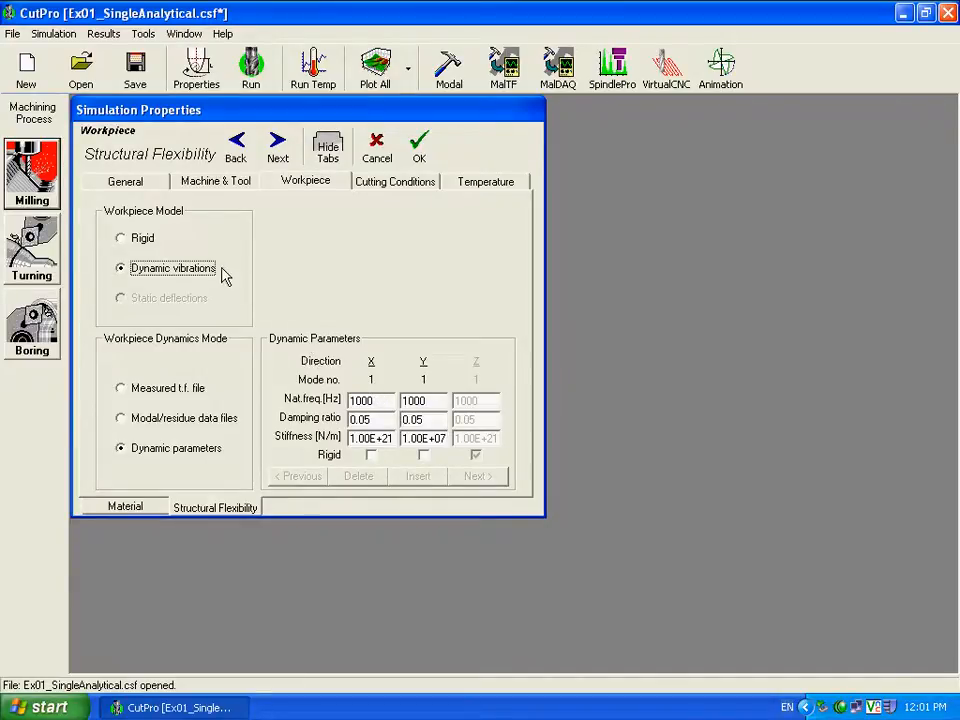
left_click(121, 240)
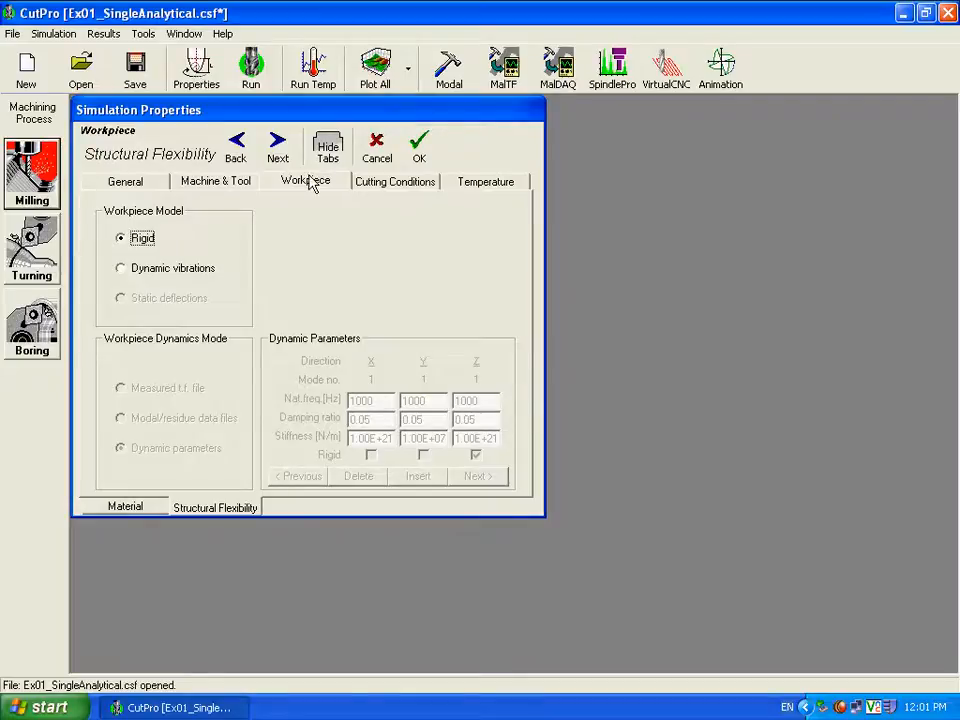
- Review the cutting conditions and compare the up-milling, face-milling and slotting inputs, ending on down-milling
left_click(278, 150)
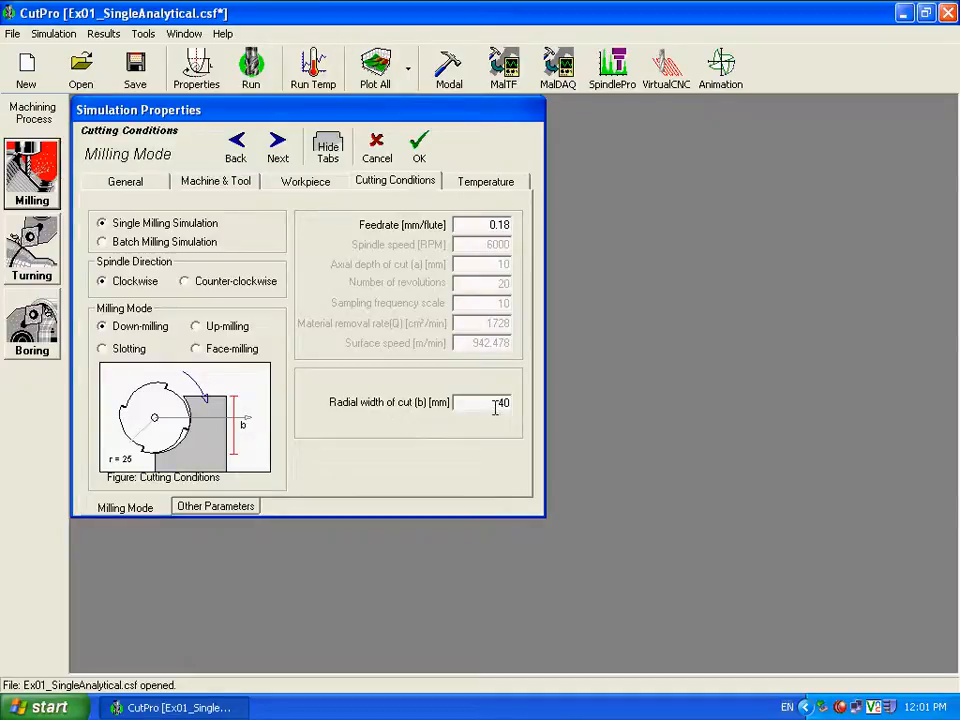
left_click(197, 327)
left_click(197, 350)
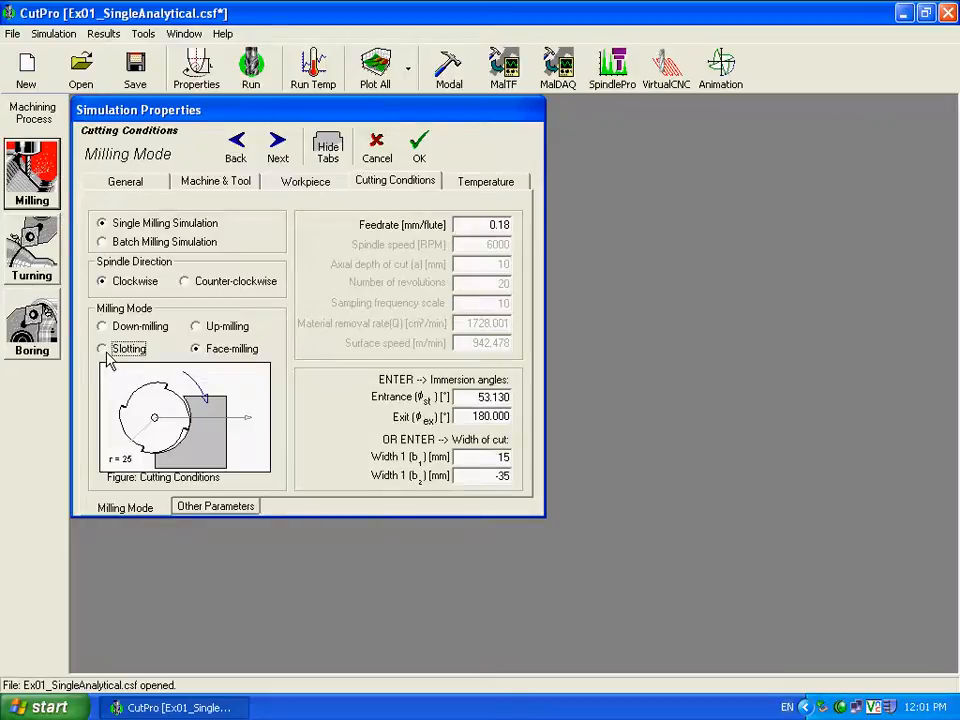
left_click(102, 348)
left_click(102, 327)
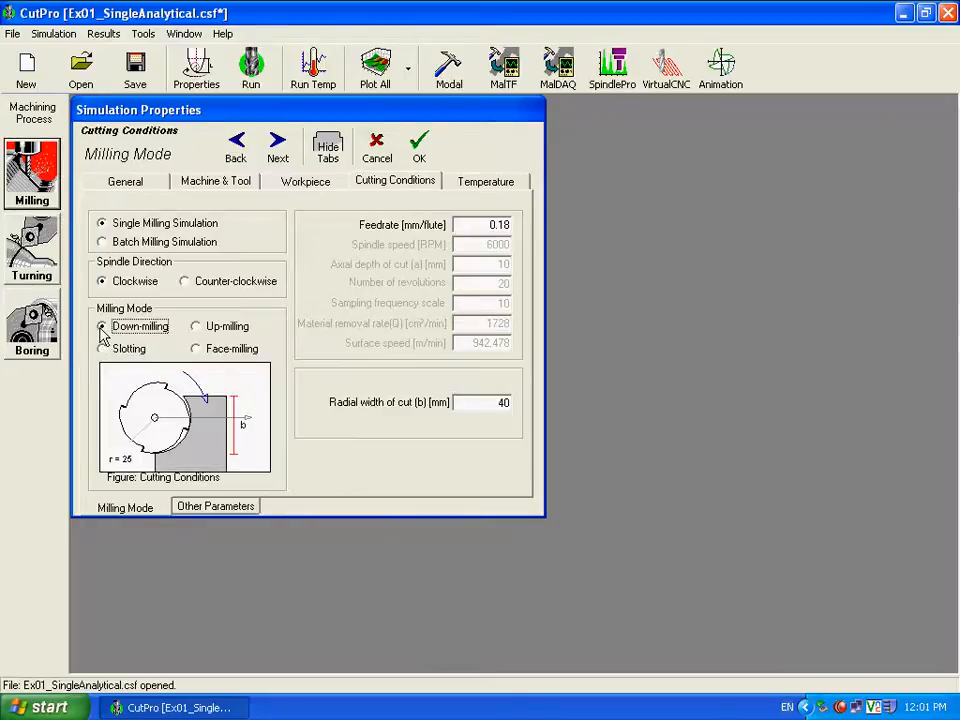
- Examine the batch milling simulation settings and the entry and exit angles of both immersion angles, ending on single milling simulation
left_click(103, 242)
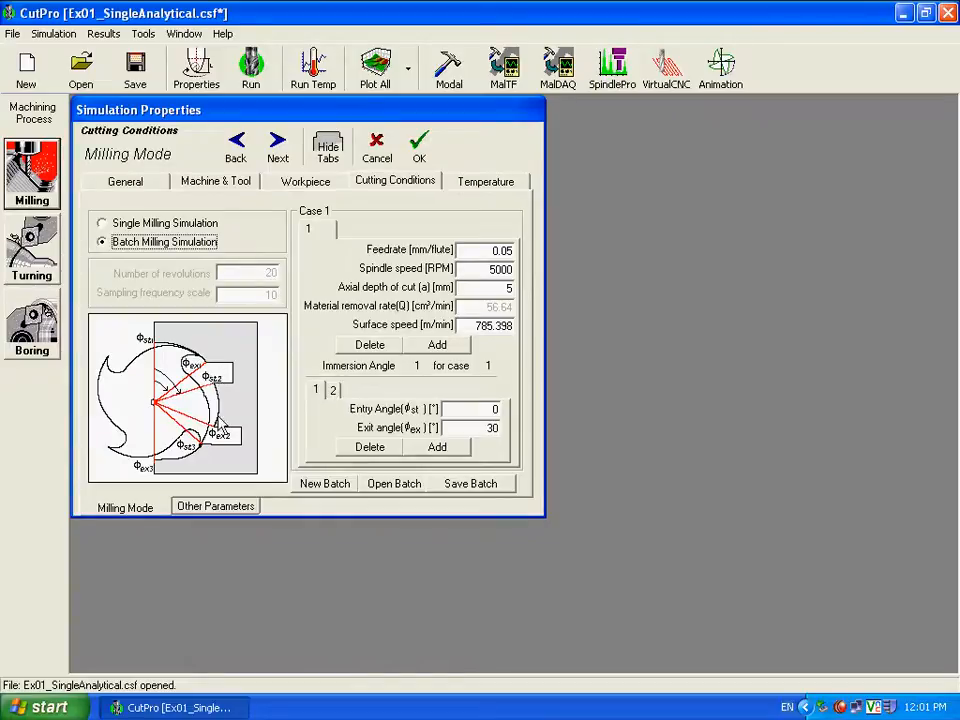
left_click(333, 390)
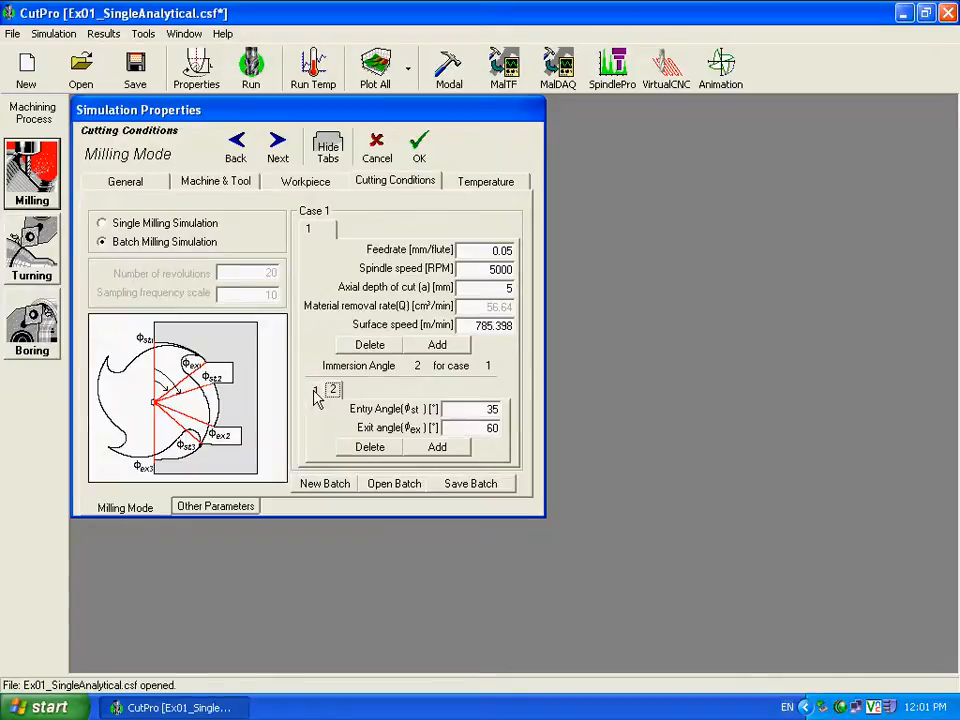
left_click(315, 391)
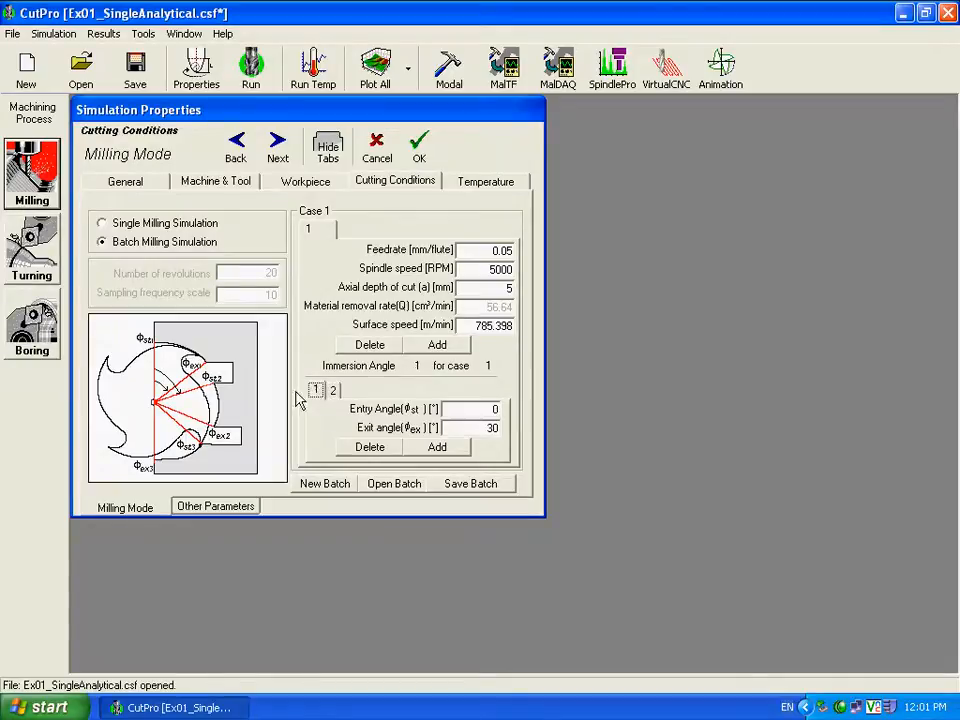
left_click(333, 390)
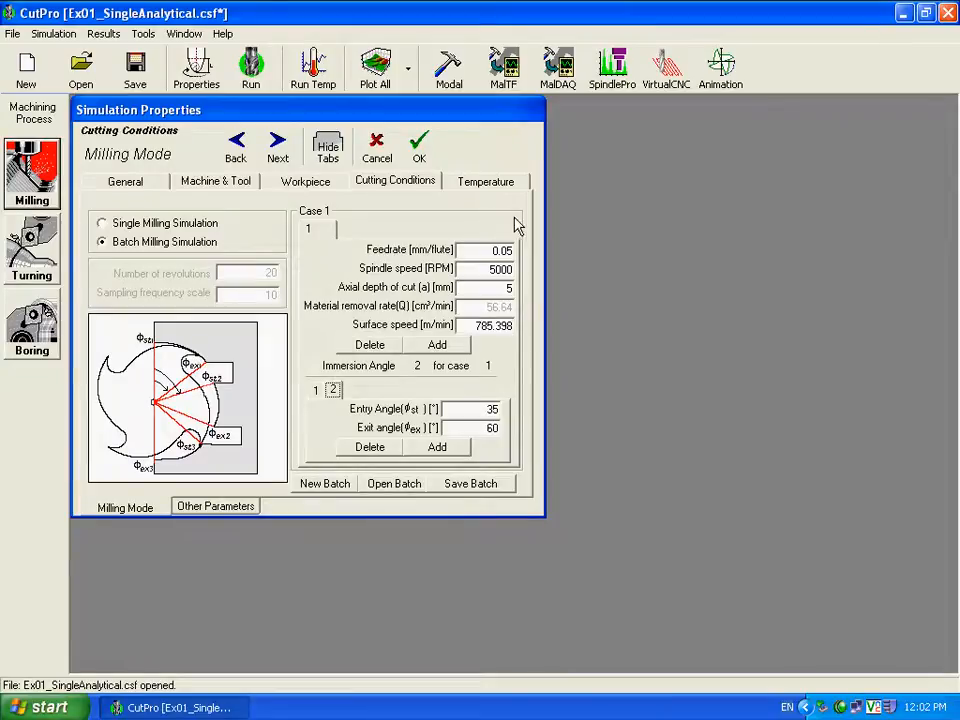
left_click(104, 224)
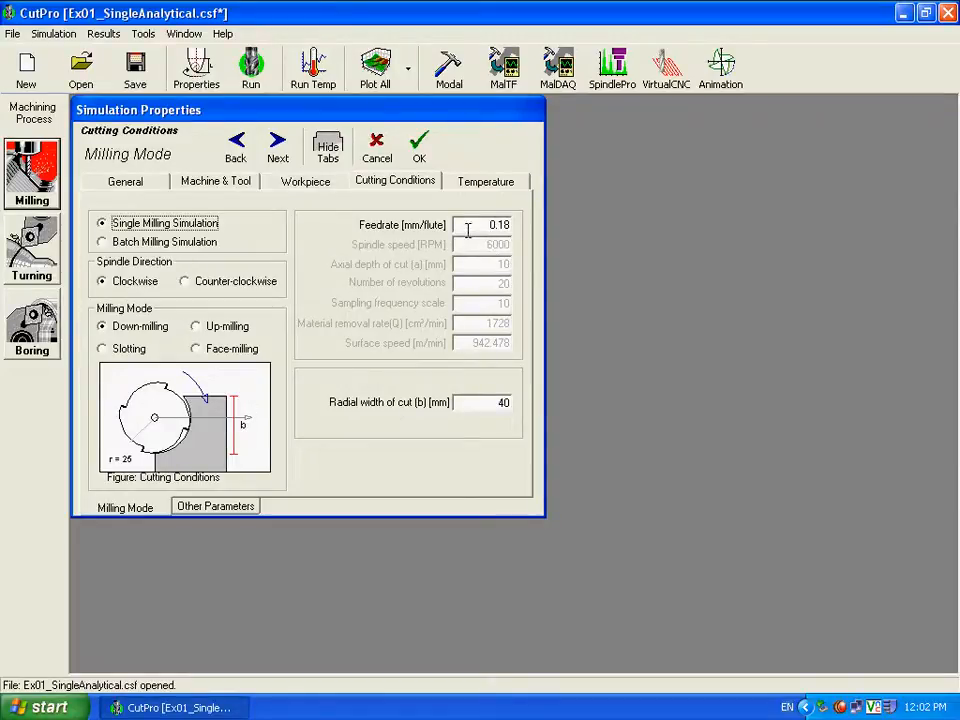
- Accept the simulation properties, run the analytical simulation and plot its stability lobes
left_click(419, 150)
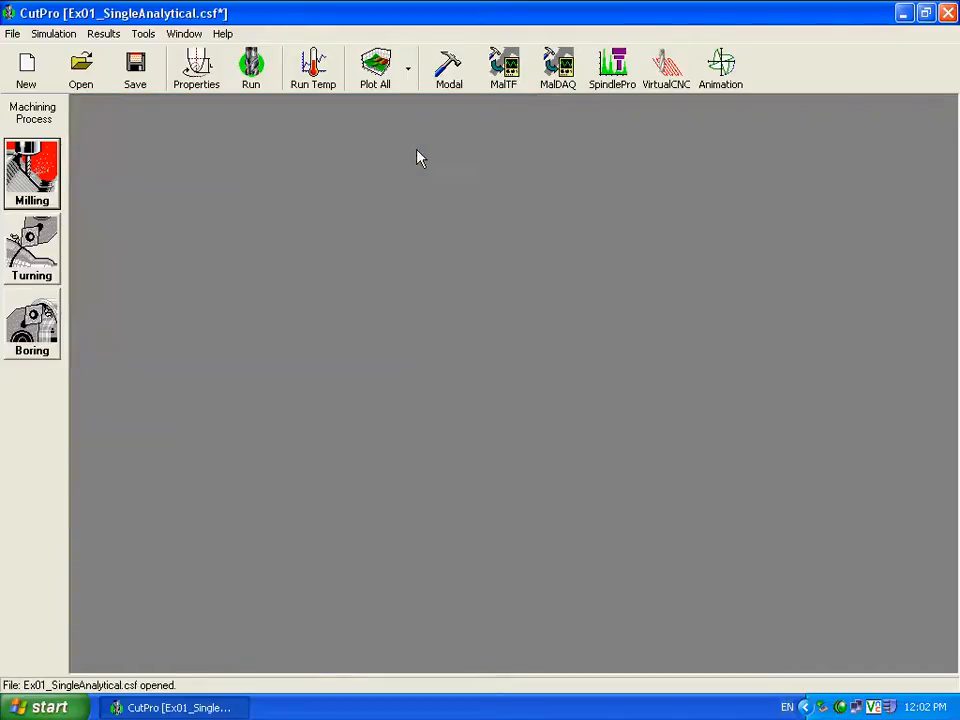
left_click(254, 75)
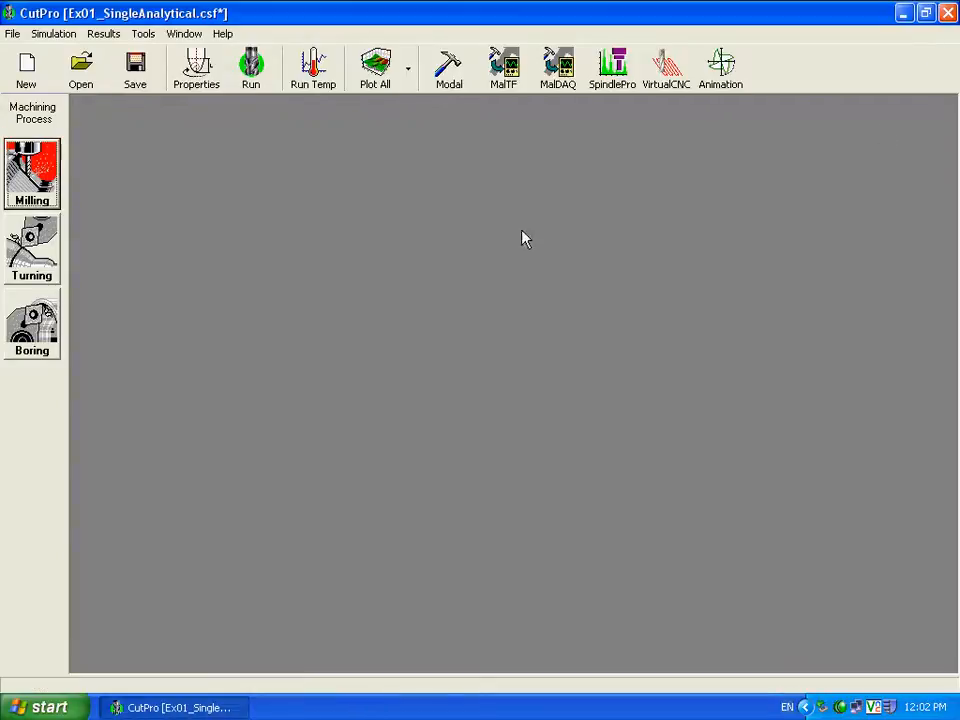
left_click(381, 72)
left_click_drag(446, 193, 655, 172)
- Enlarge the stability lobe plot, read its coordinates in the low region between the two largest lobes and at both peaks, and restore its window
left_click(500, 523)
left_click_drag(533, 437, 429, 237)
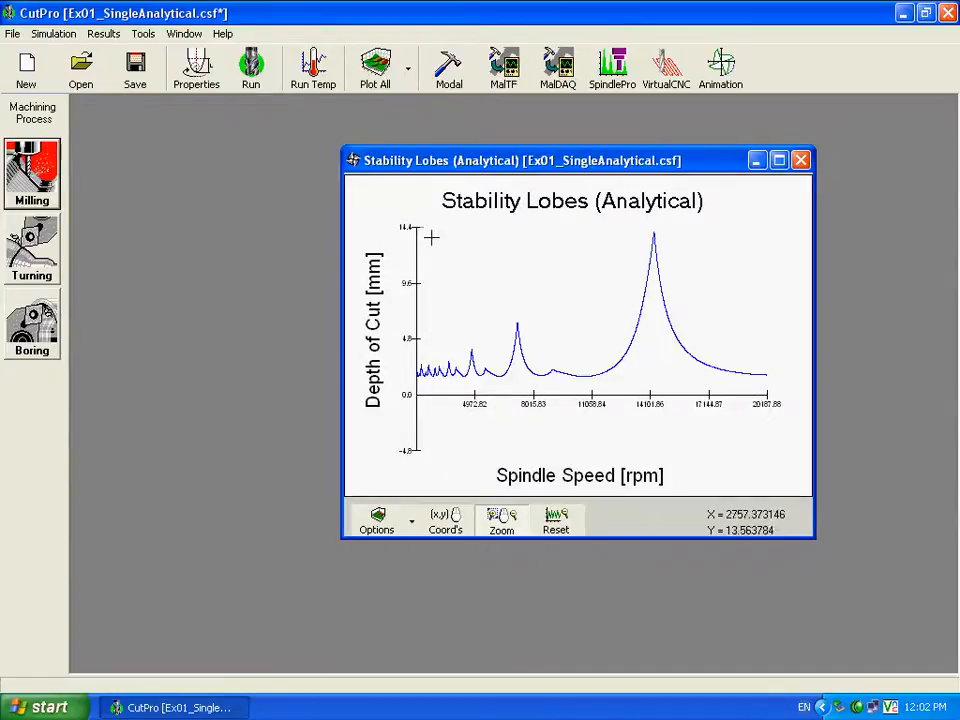
left_click(447, 518)
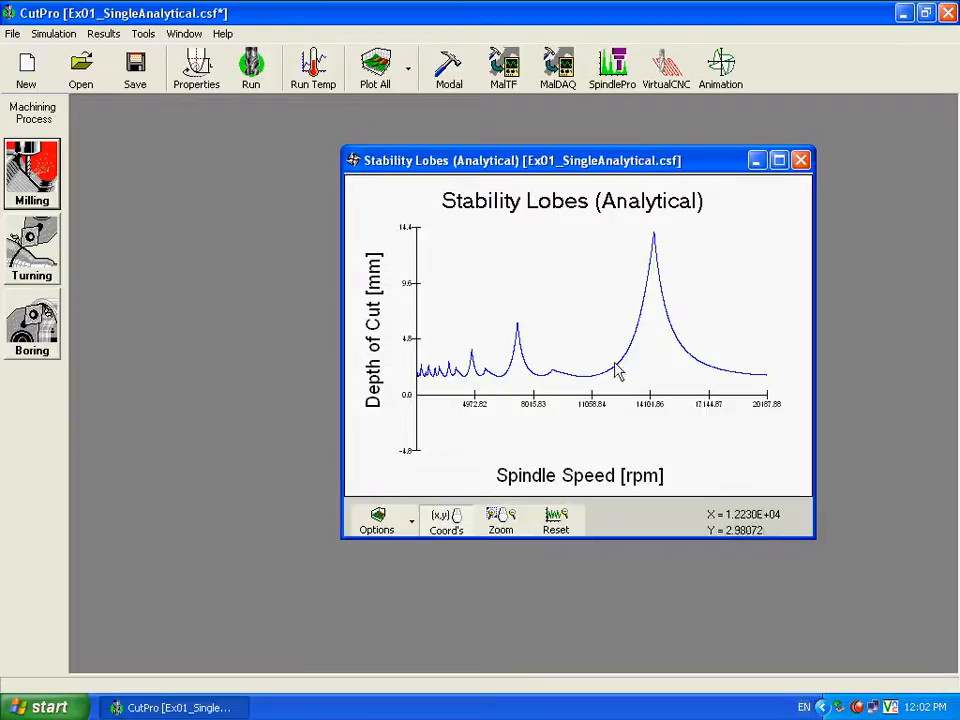
left_click(777, 159)
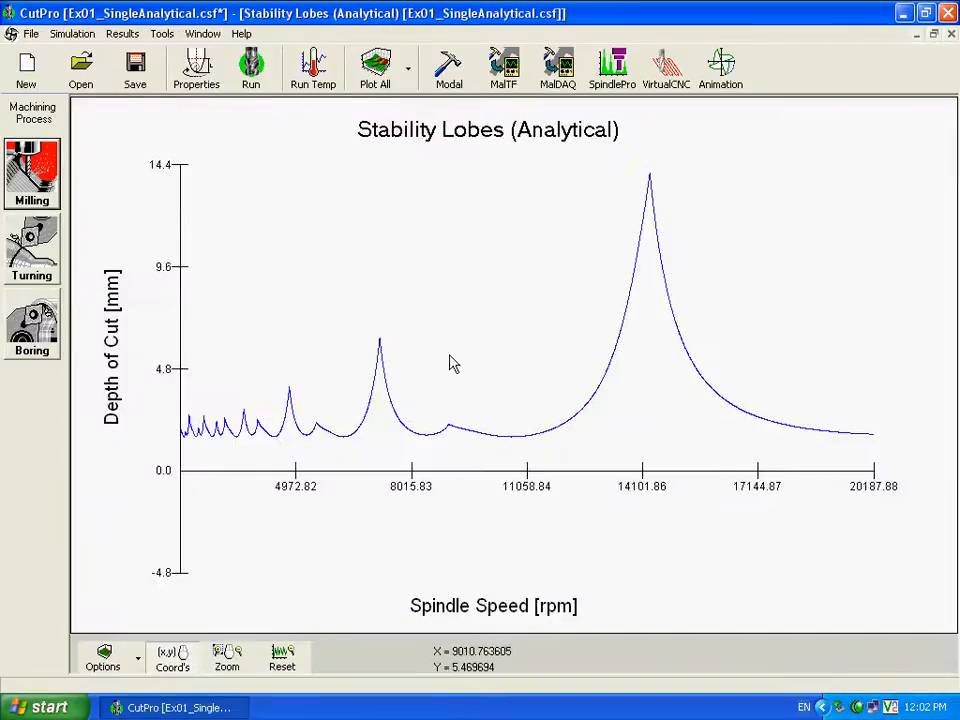
left_click(510, 447)
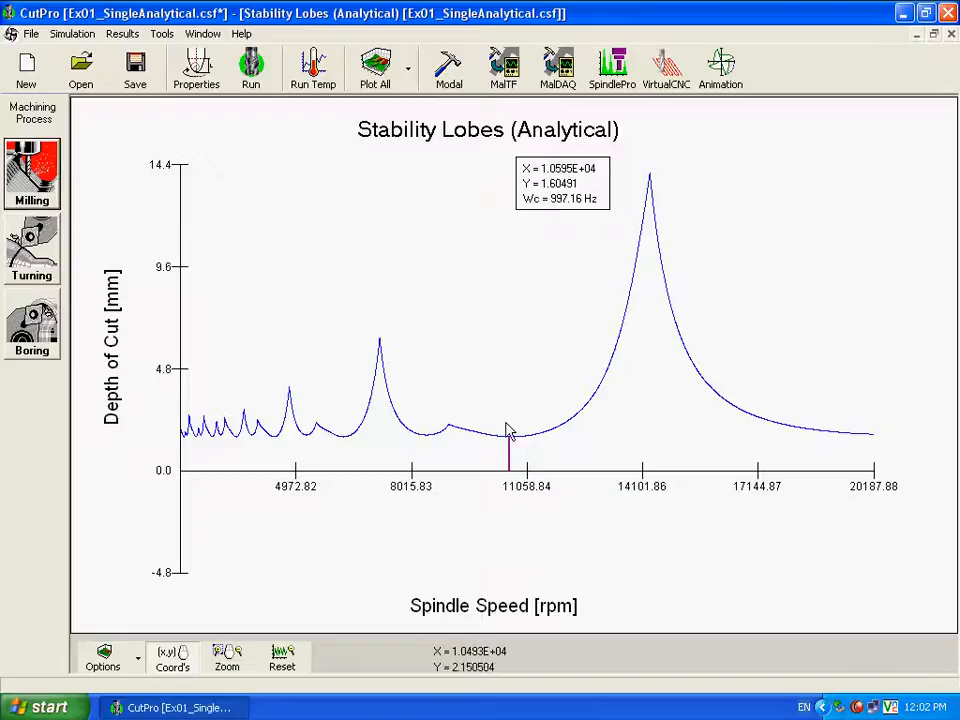
left_click(383, 390)
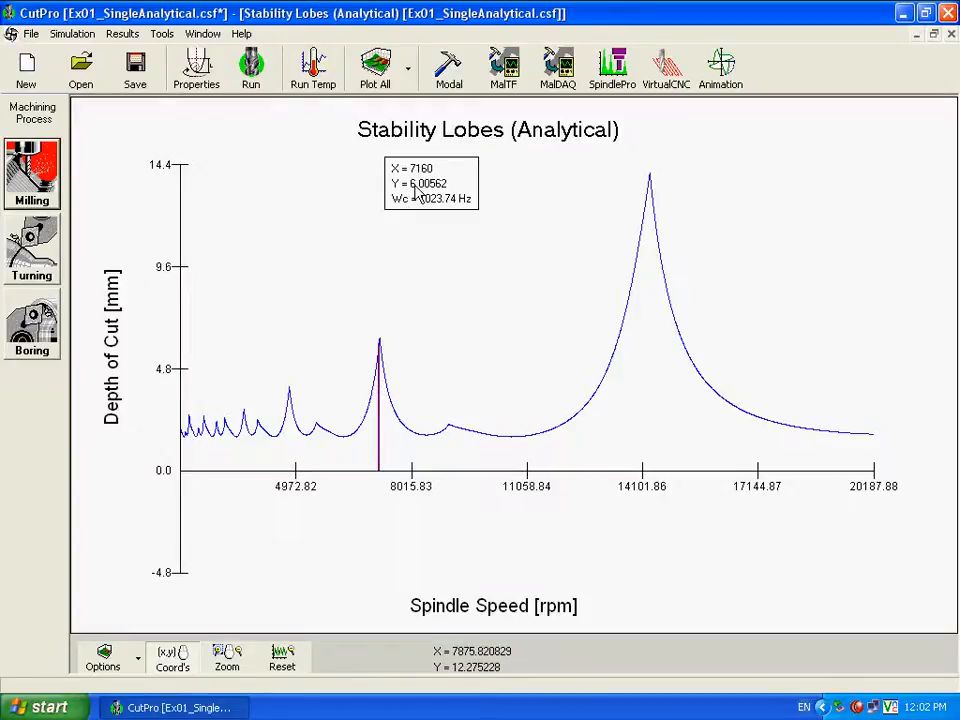
left_click(651, 200)
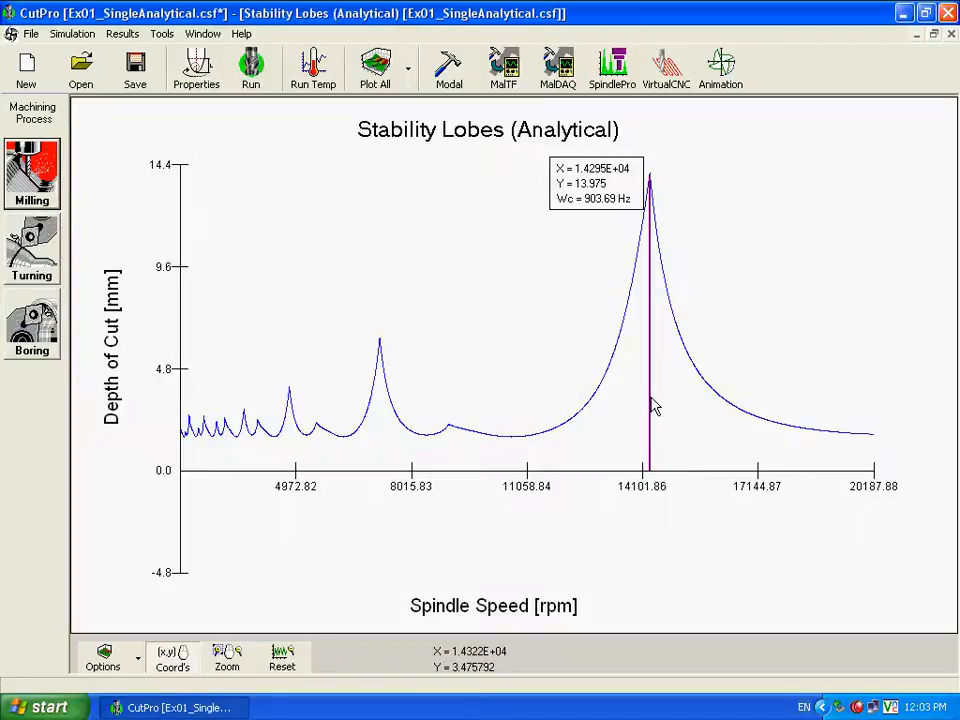
left_click(934, 33)
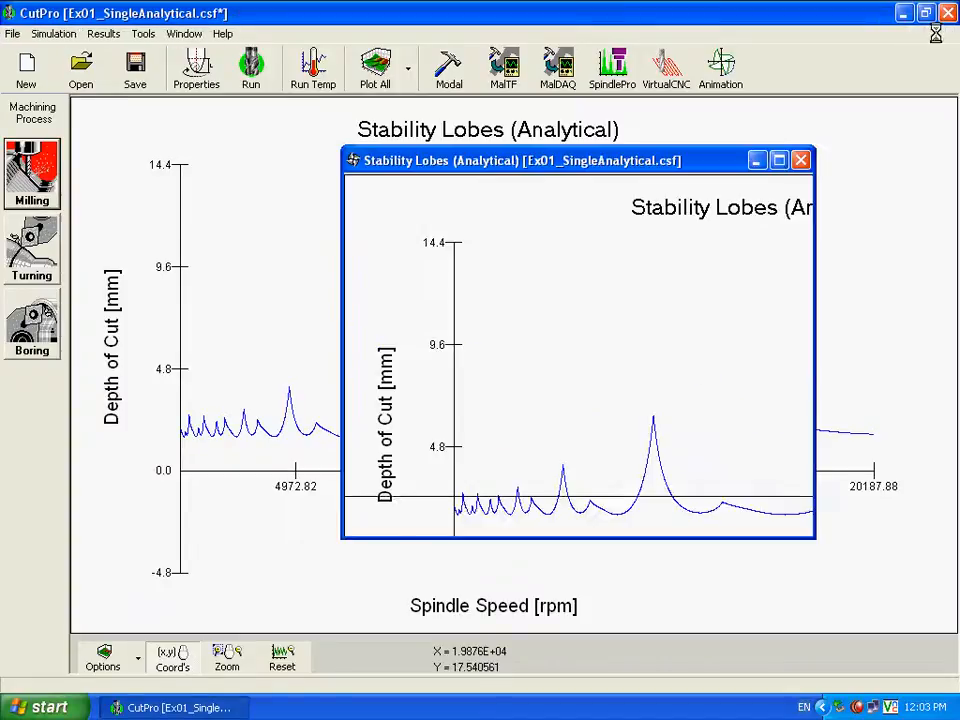
left_click_drag(609, 163, 615, 131)
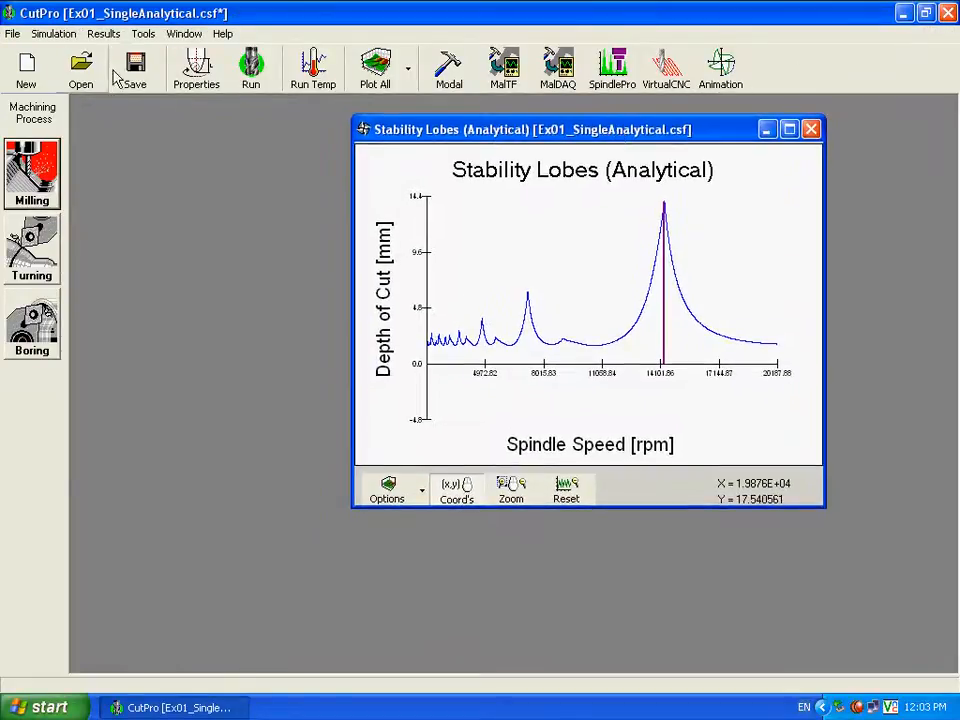
- Open the Ex02_SingleTime_6000rpm-3mm example without saving the changes to Ex01_SingleAnalytical.csf
left_click(12, 35)
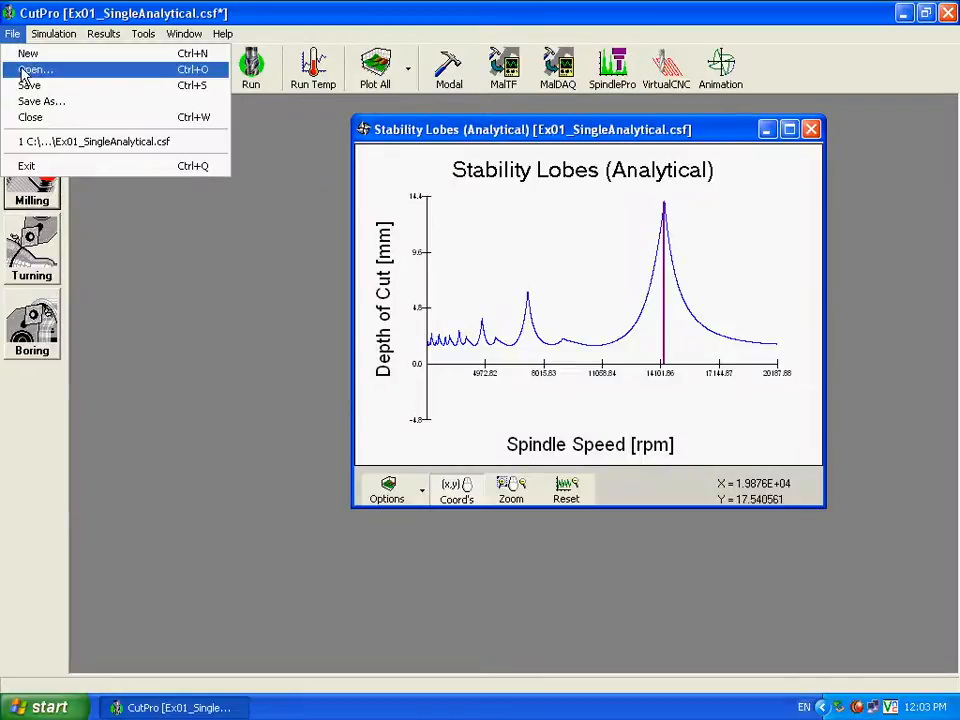
left_click(26, 70)
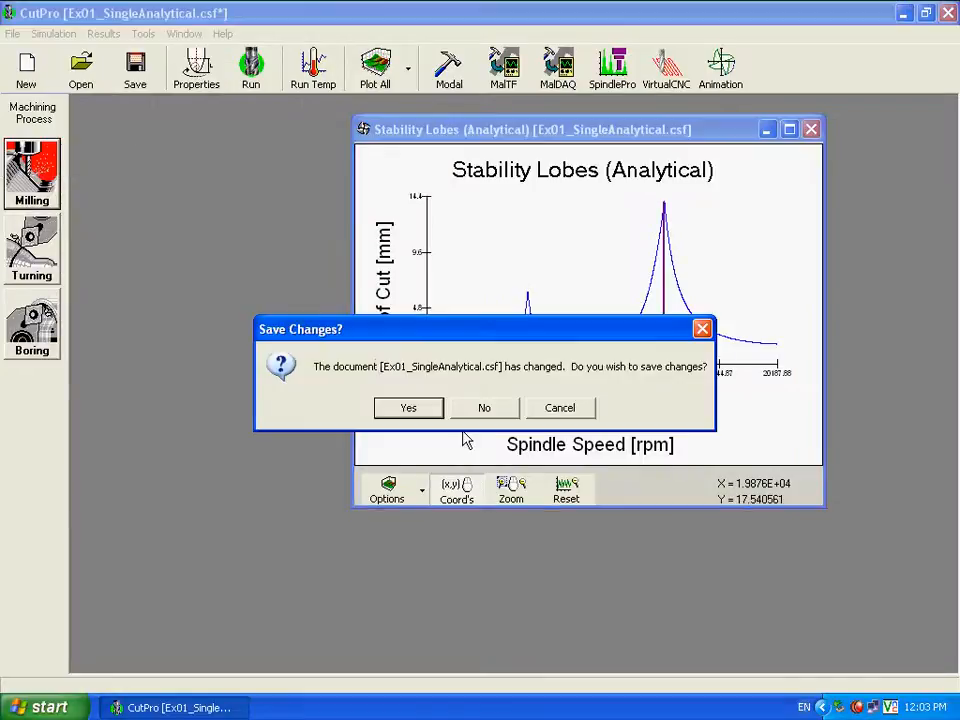
left_click(486, 410)
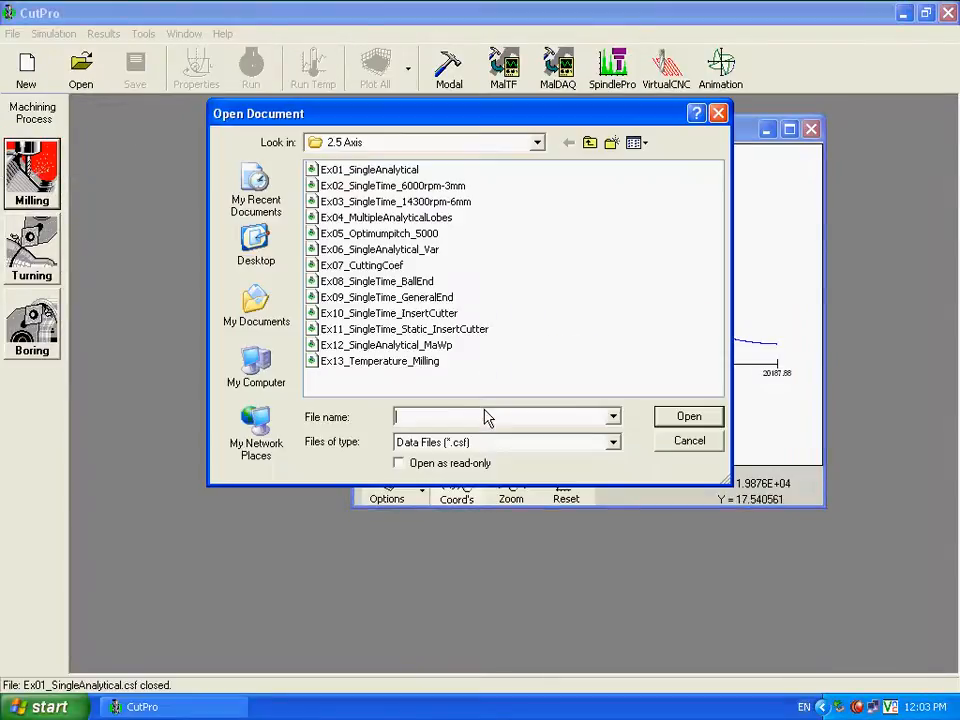
double_click(397, 187)
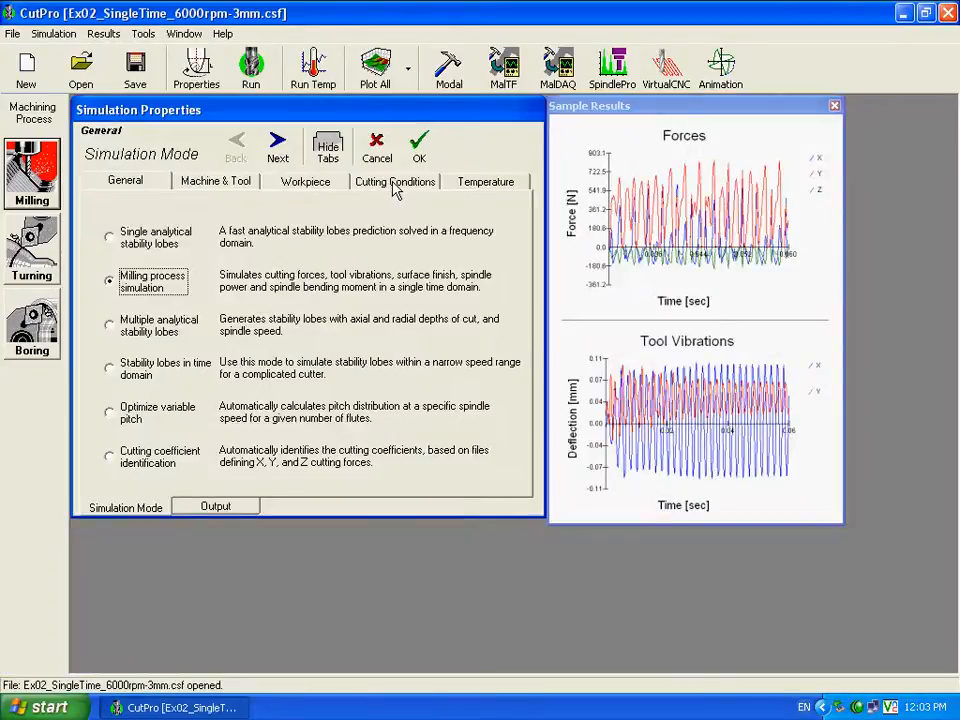
- Review the milling process simulation mode and its cutting conditions, including feedrate, spindle speed and axial depth of cut
left_click(395, 185)
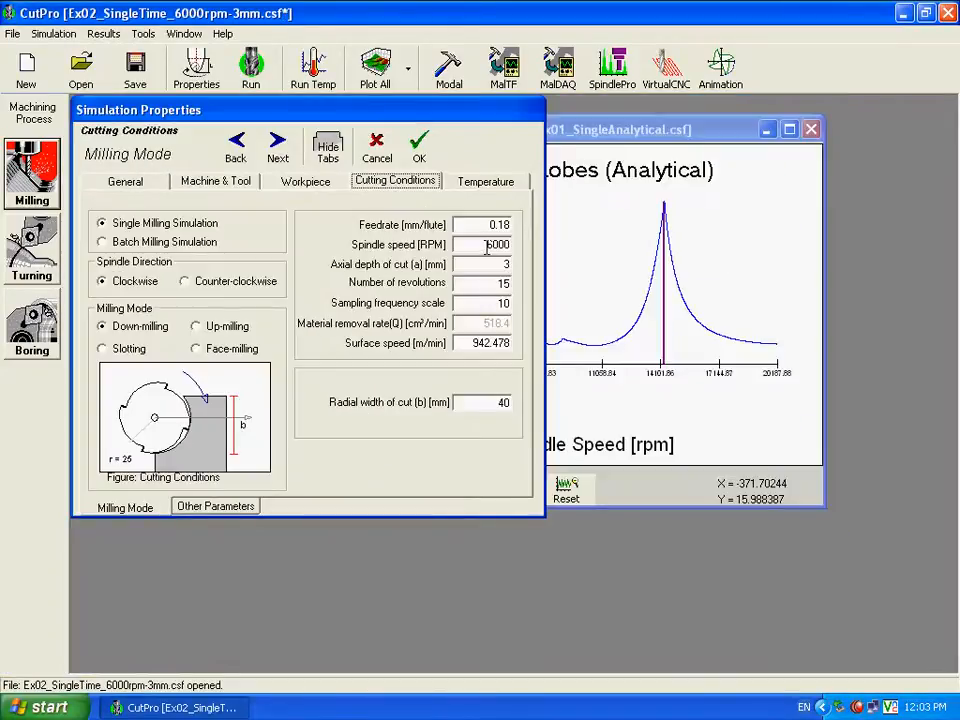
left_click(115, 185)
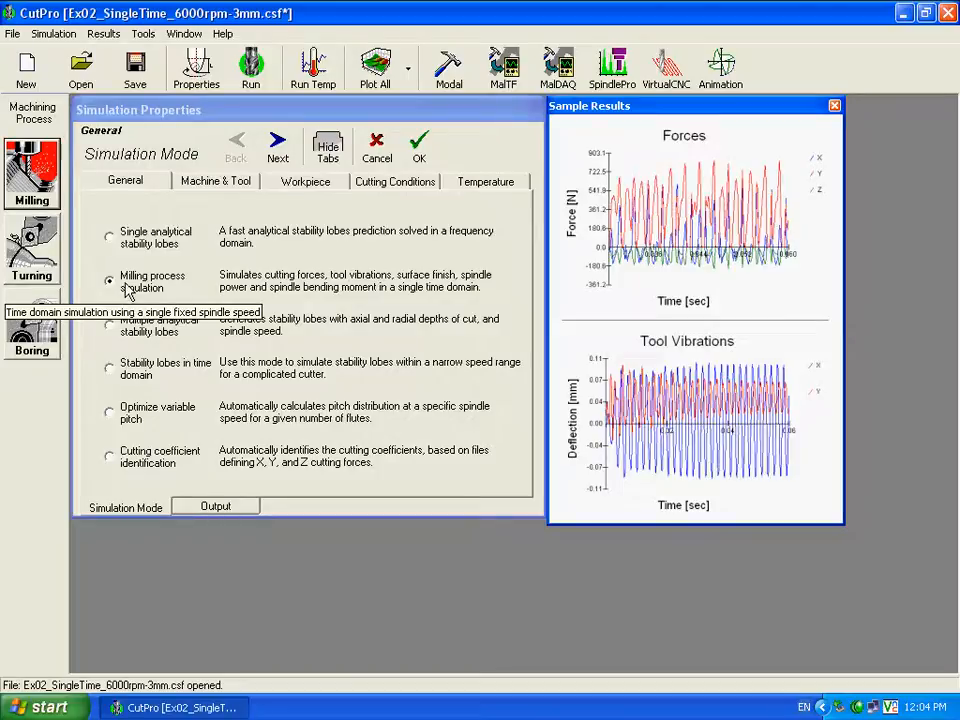
left_click(416, 185)
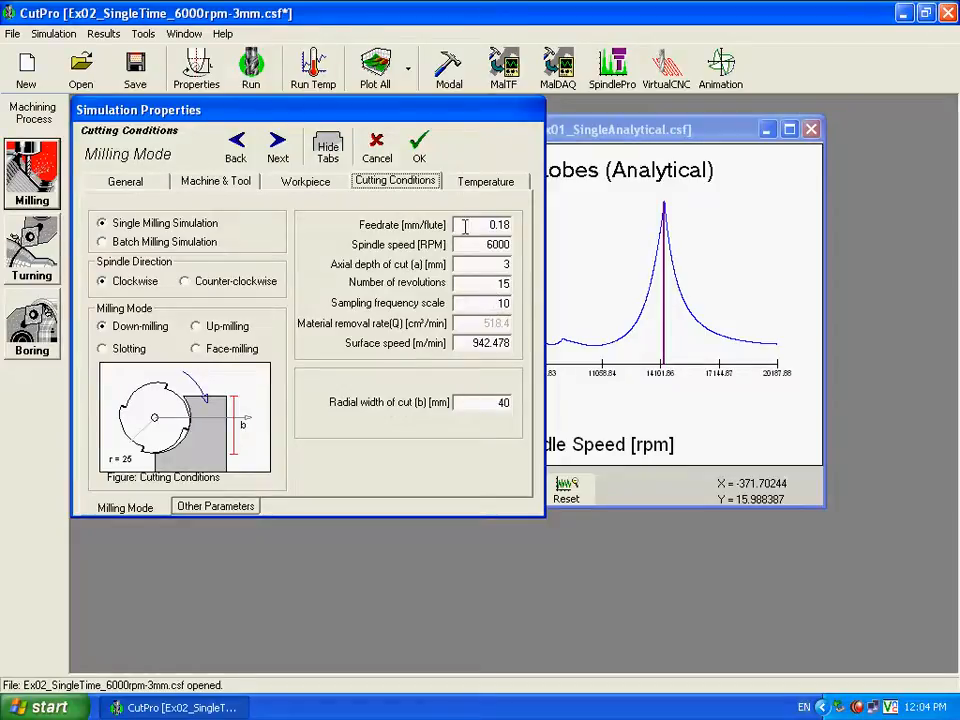
- Accept the properties, run the milling process simulation and plot all its results beside the stability lobes
left_click(420, 152)
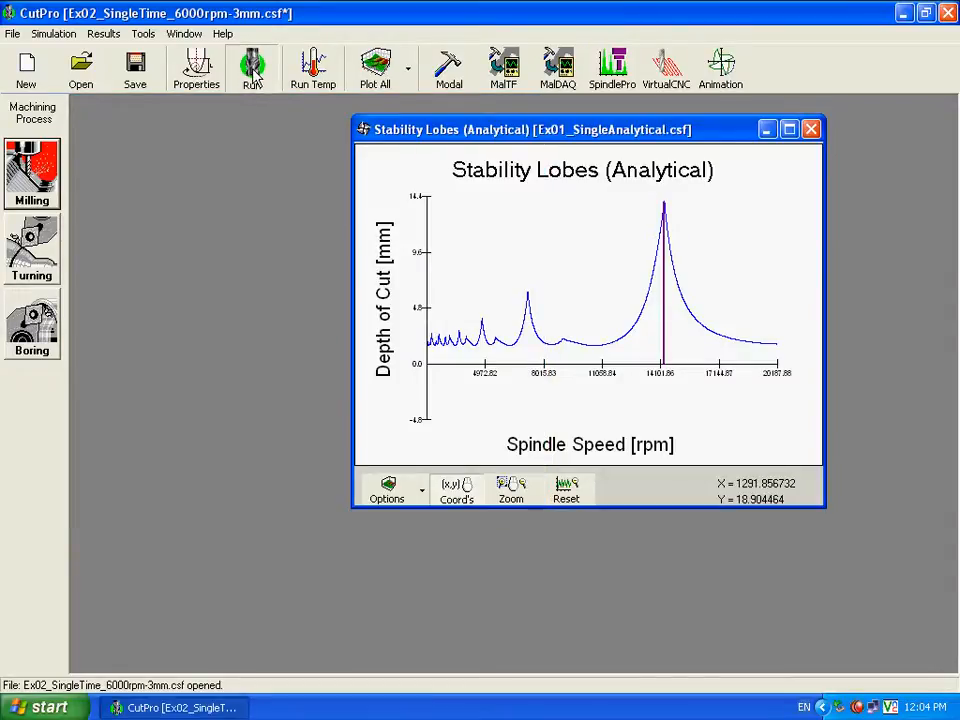
left_click(253, 76)
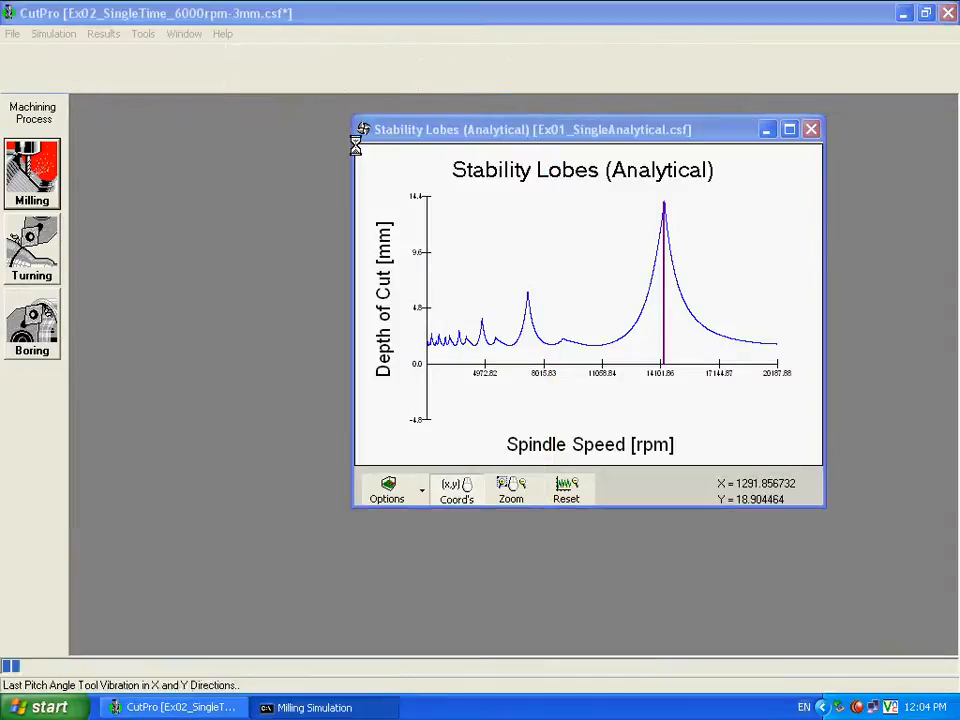
left_click_drag(540, 129, 667, 117)
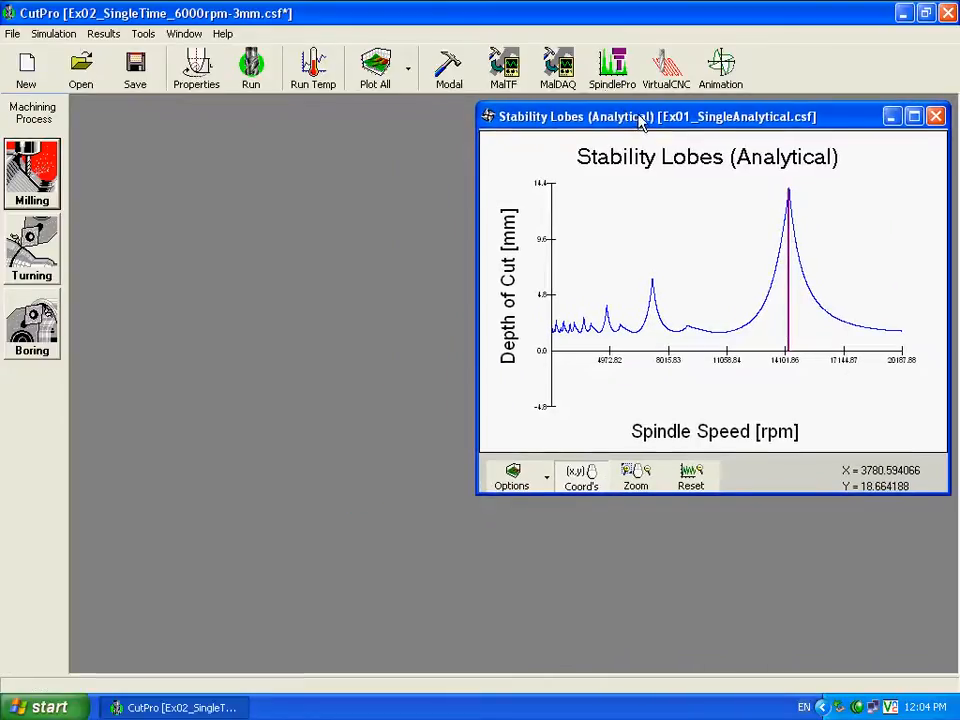
left_click(410, 78)
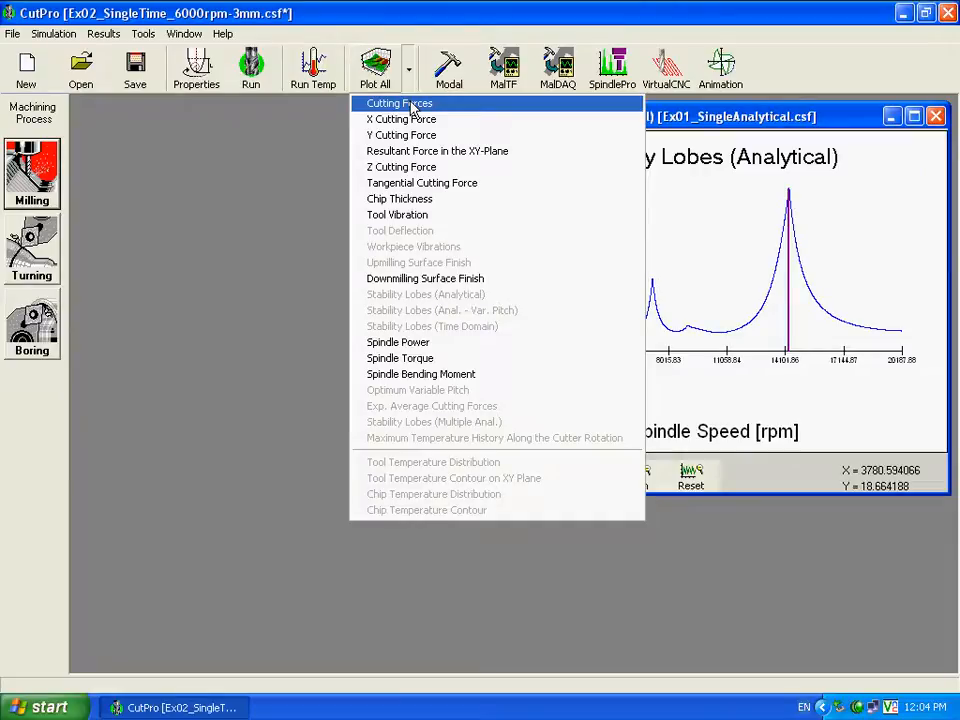
left_click(381, 67)
left_click(381, 67)
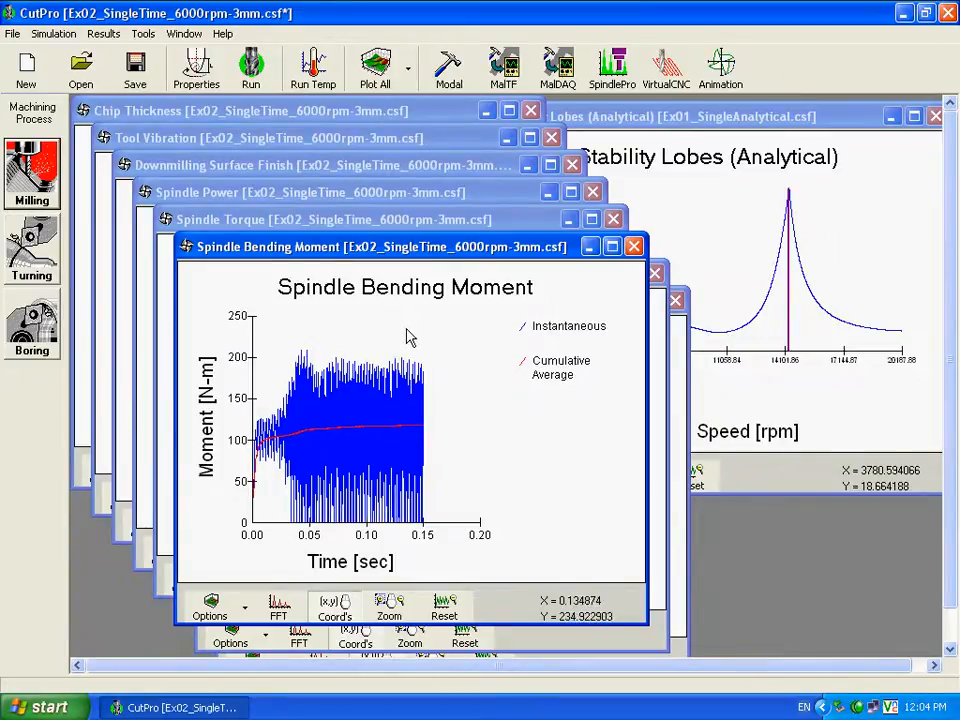
- Close the Spindle Bending Moment, Spindle Torque and Spindle Power plots, and minimize the Downmilling Surface Finish plot
left_click(634, 248)
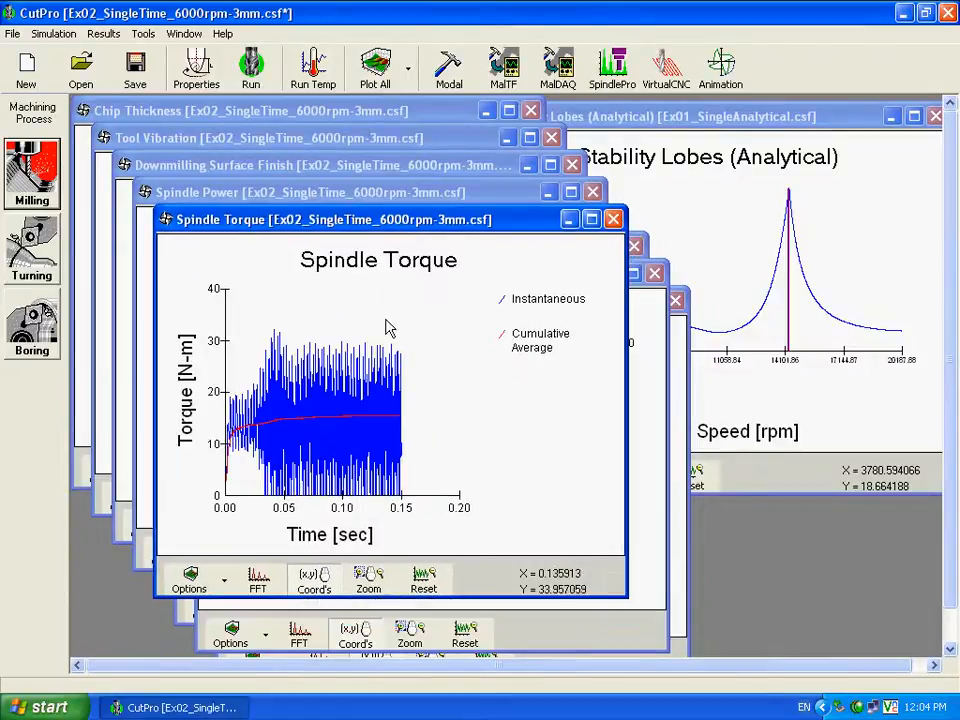
left_click(613, 219)
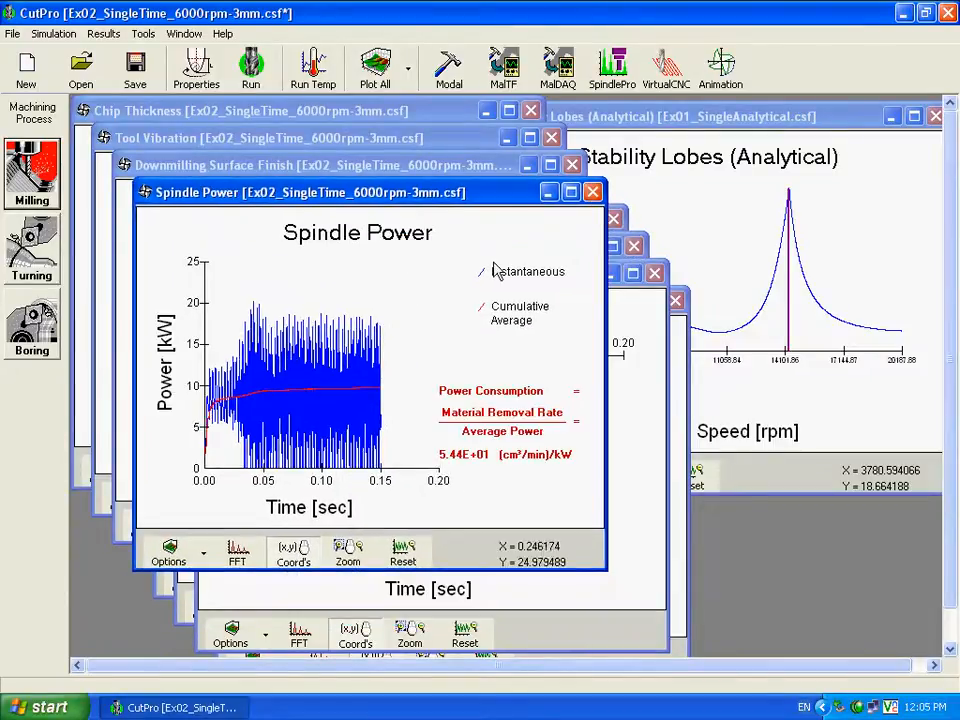
left_click(591, 192)
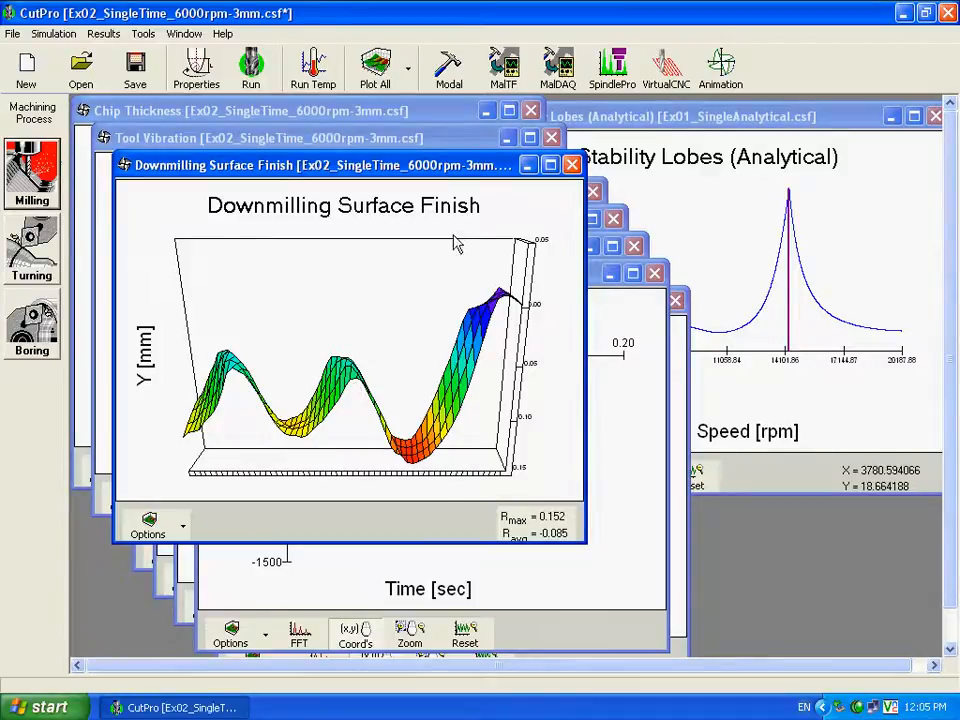
left_click(573, 165)
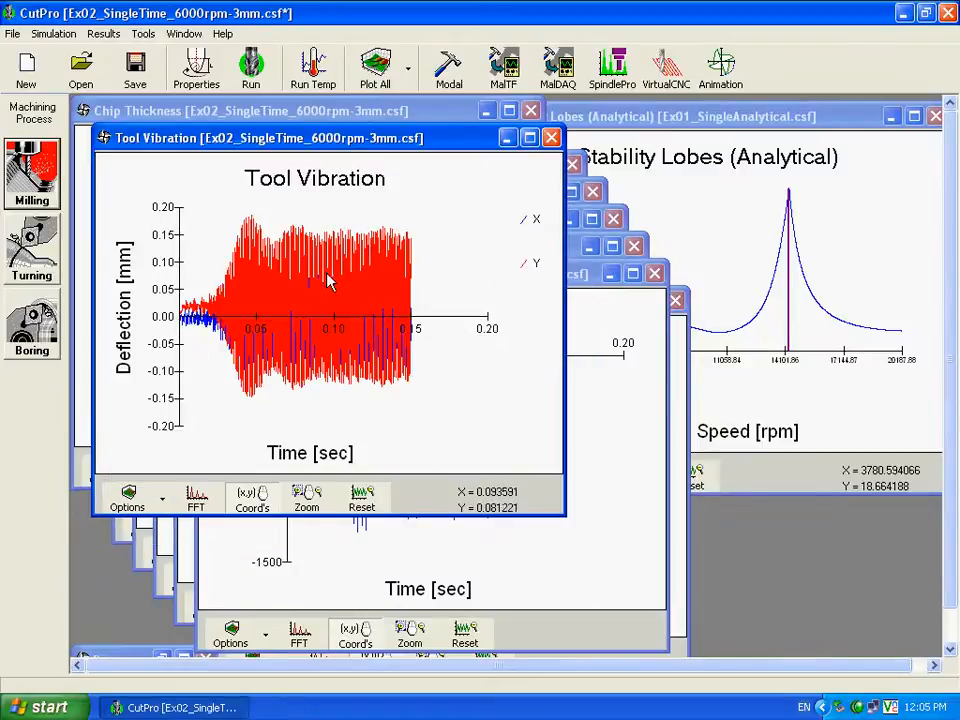
- Move the Tool Vibration plot aside, maximize the Chip Thickness plot, and read its coordinates at the early low peaks and the highest peak
left_click_drag(293, 146, 562, 144)
left_click(282, 117)
left_click(510, 111)
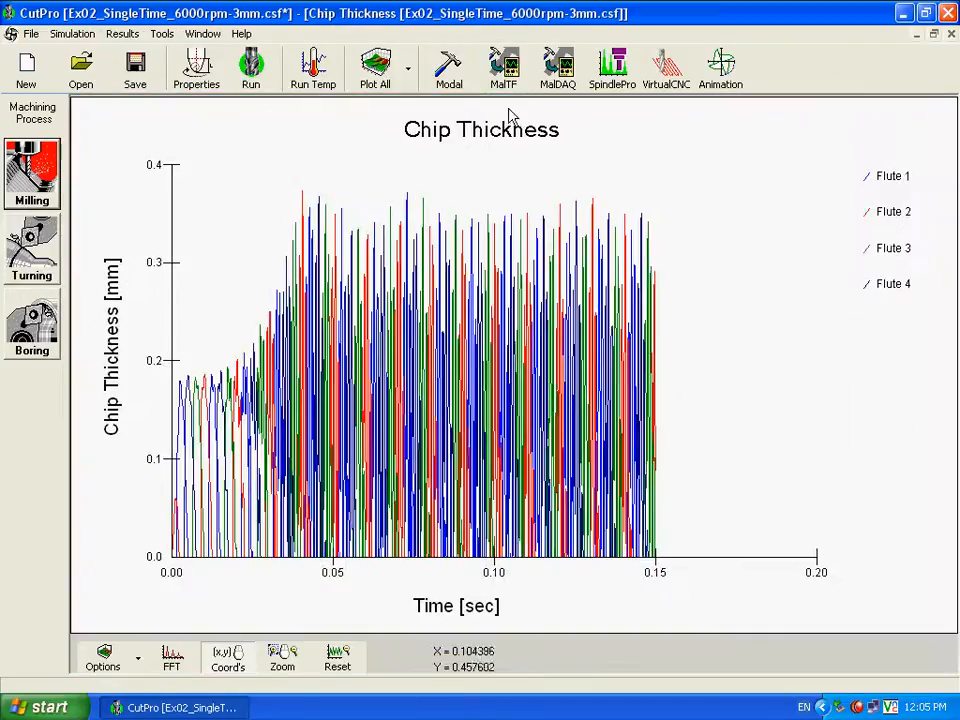
left_click(191, 386)
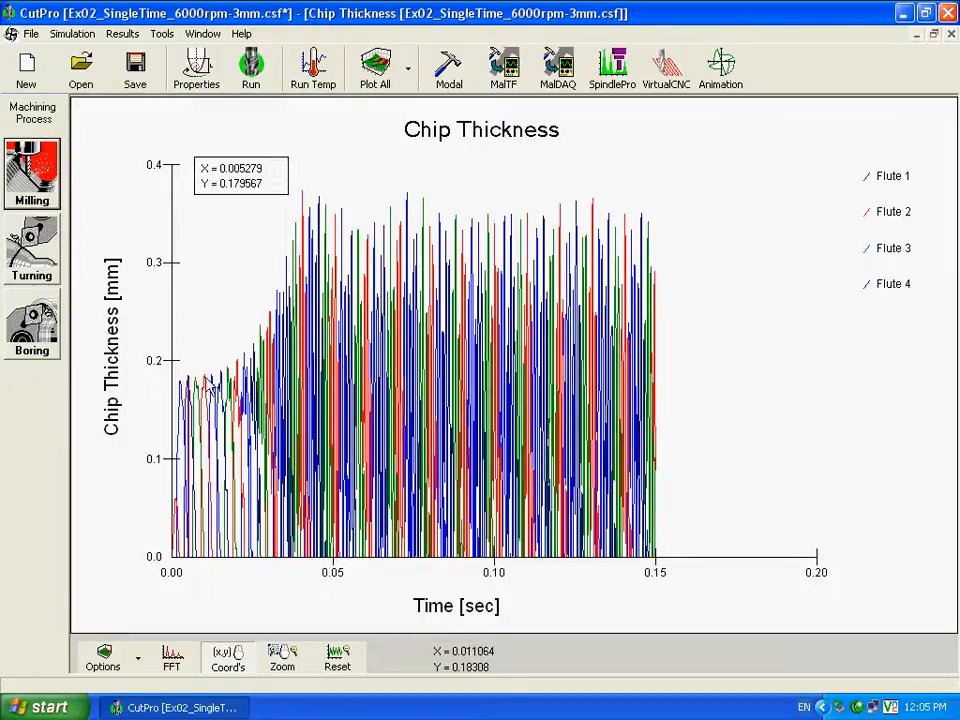
left_click(305, 200)
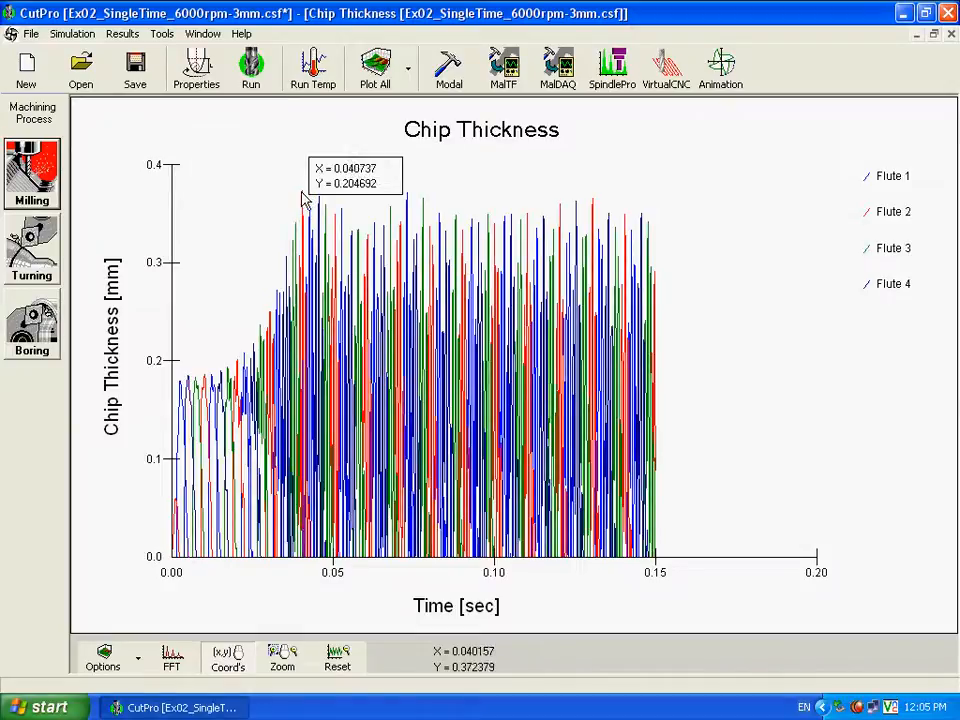
left_click(300, 191)
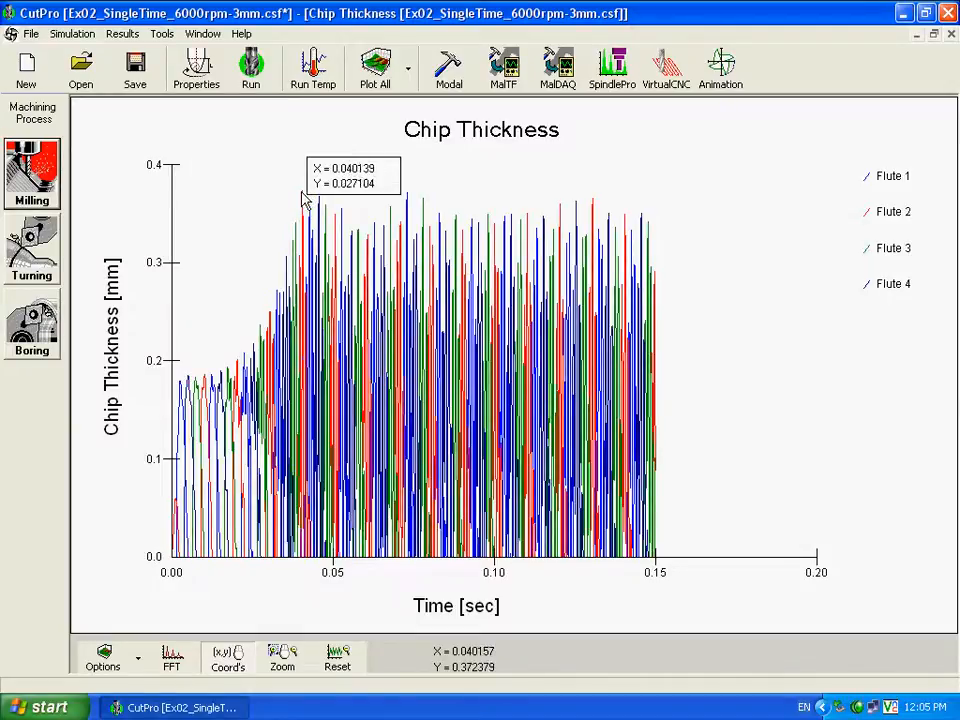
left_click(184, 165)
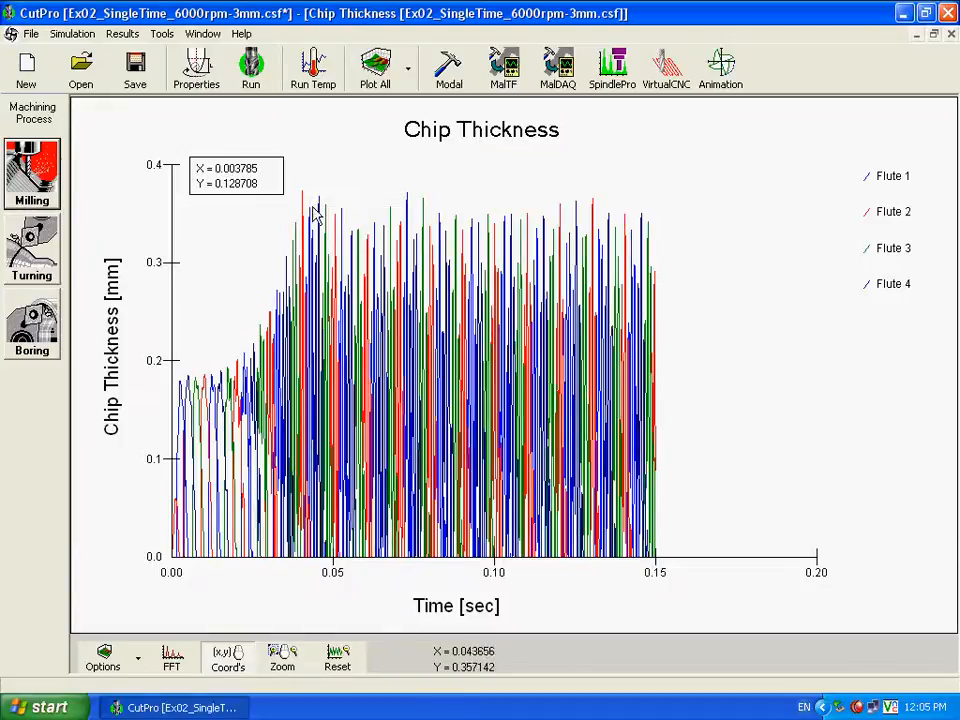
- Zoom into the chip thickness curves from about 0.035 to 0.09 sec, reset the zoom, and restore and minimize the plot window
left_click(282, 658)
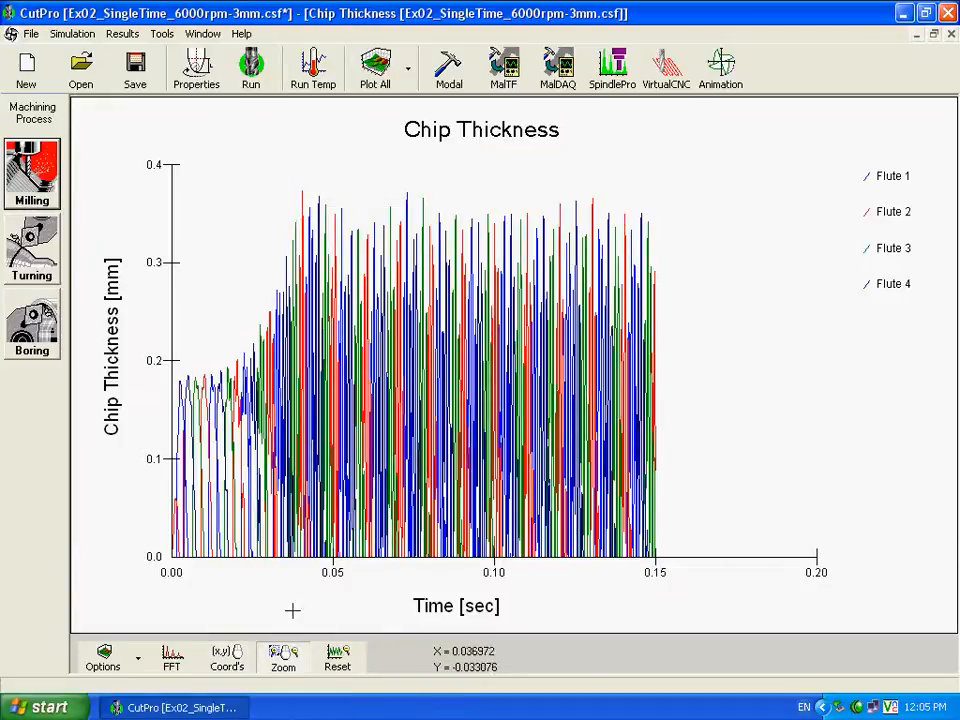
left_click_drag(283, 186, 469, 566)
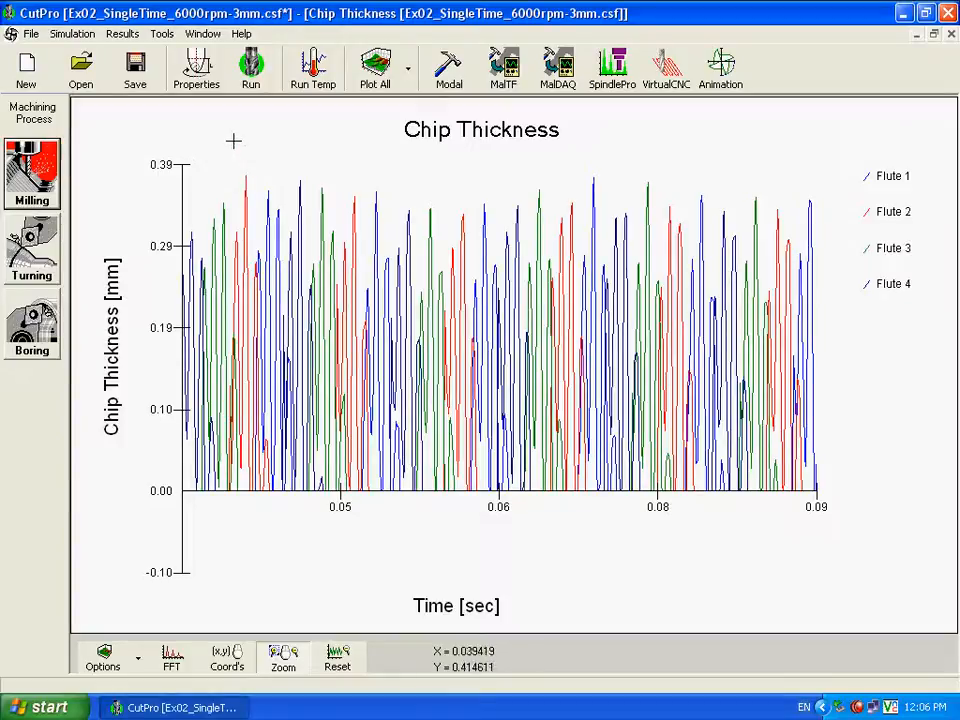
left_click(339, 660)
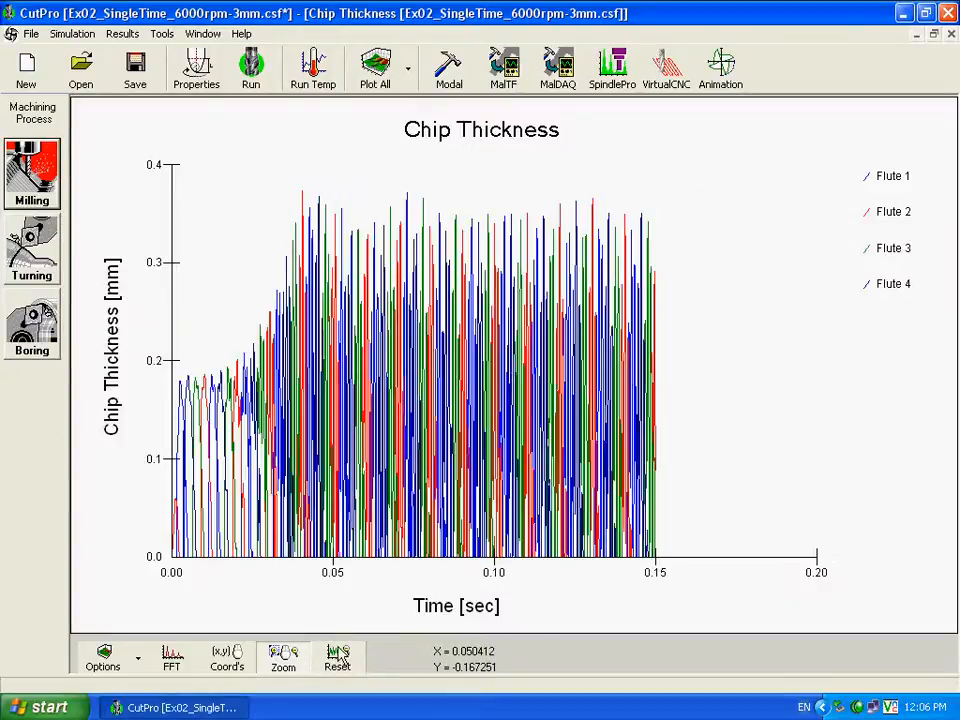
left_click(934, 36)
left_click(485, 108)
- Plot the FFT of the tool vibration, zoom into the range below about 2000 Hz, and read the coordinates of the dominant peak
left_click_drag(514, 137, 288, 121)
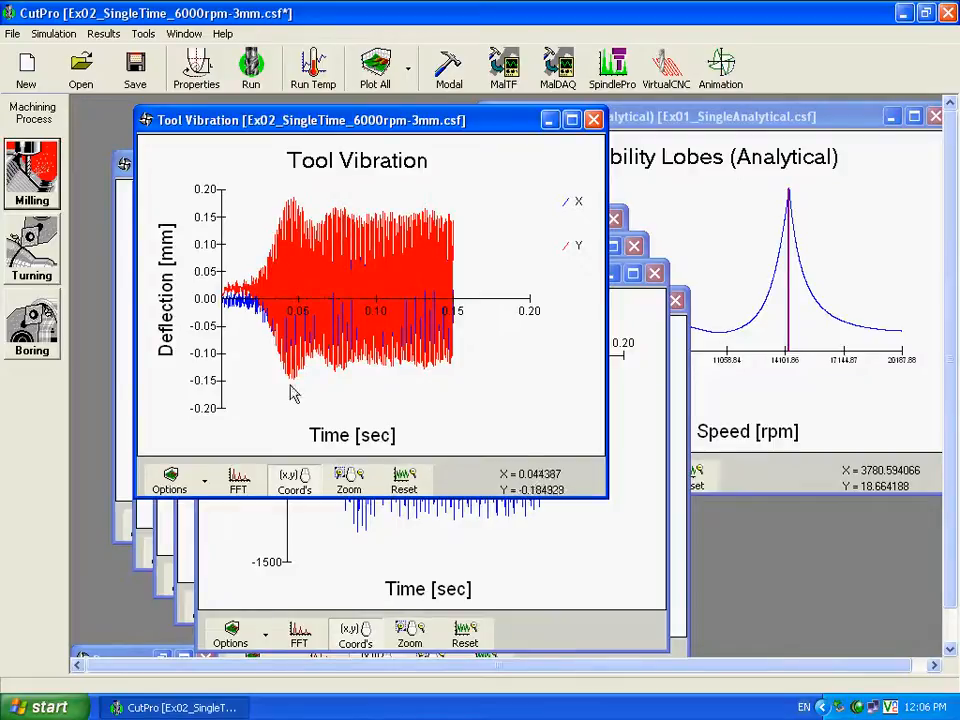
left_click(240, 484)
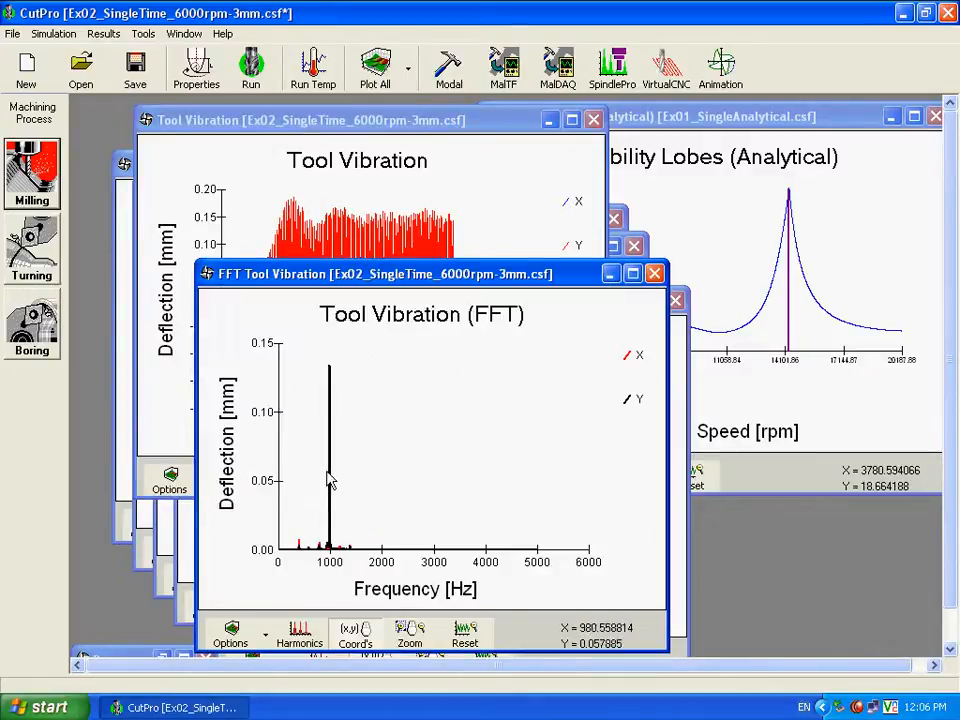
left_click(412, 630)
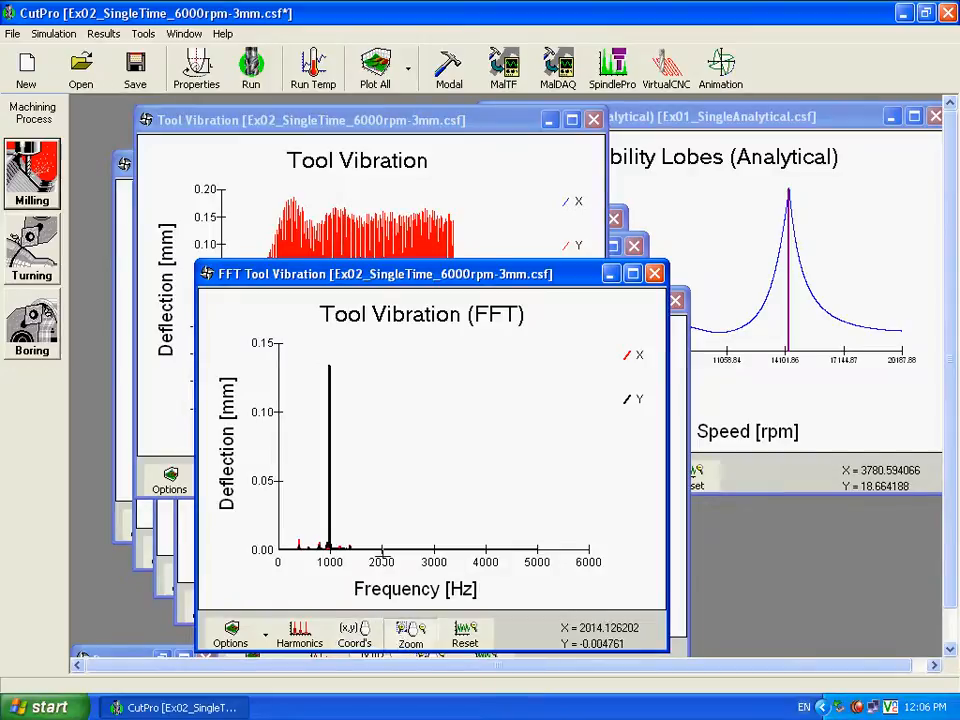
left_click_drag(380, 545, 270, 358)
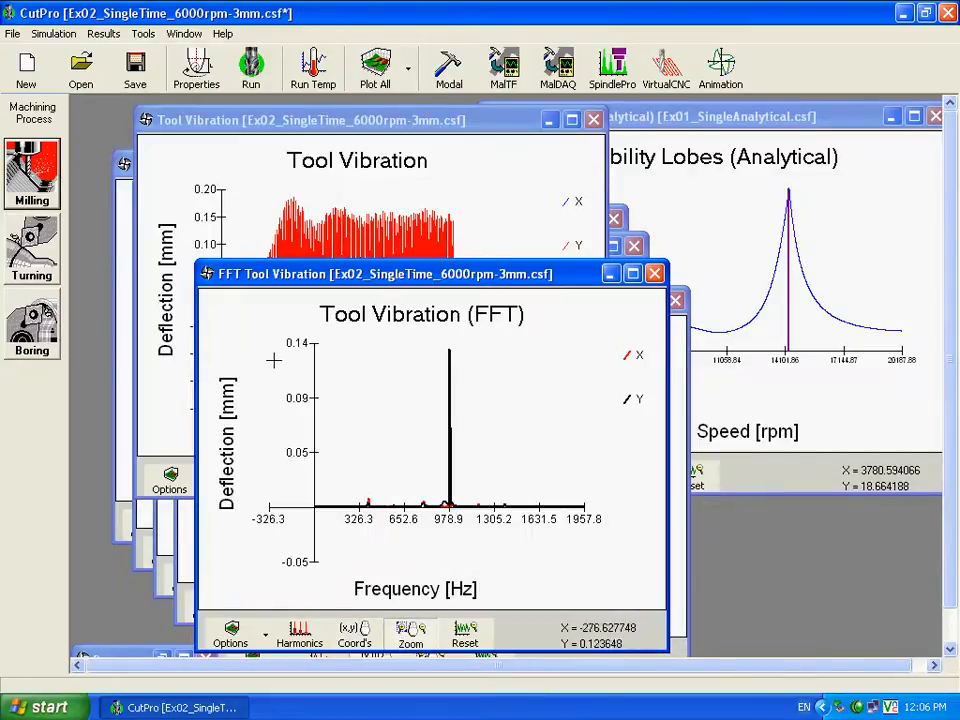
left_click(352, 638)
left_click(452, 381)
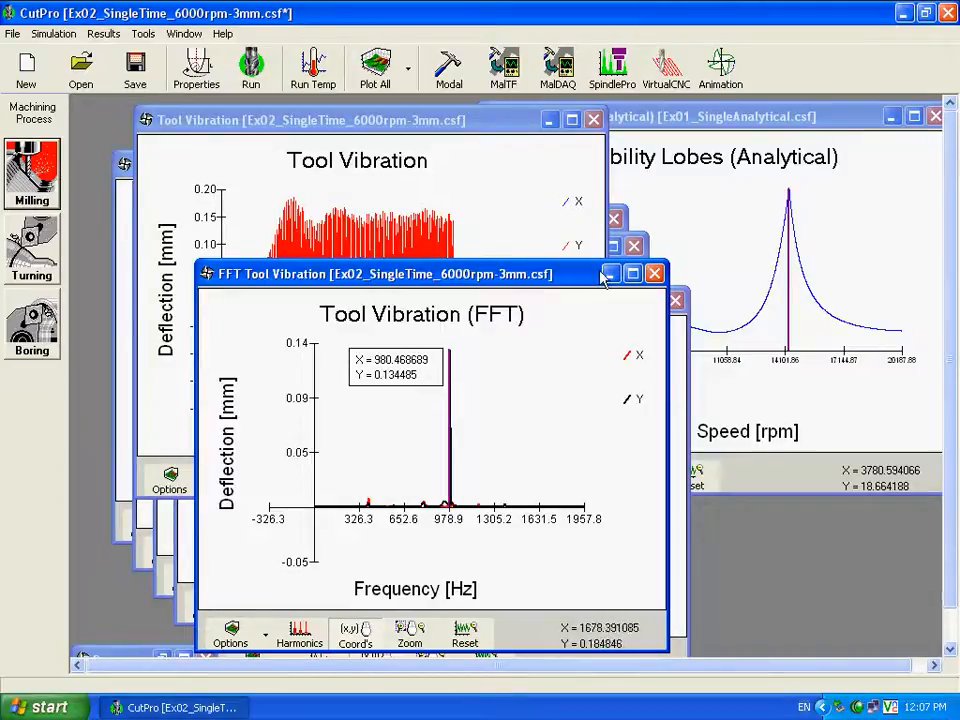
- Move the Tool Vibration FFT plot up, and minimize both it and the Tool Vibration plot
left_click_drag(578, 283, 528, 187)
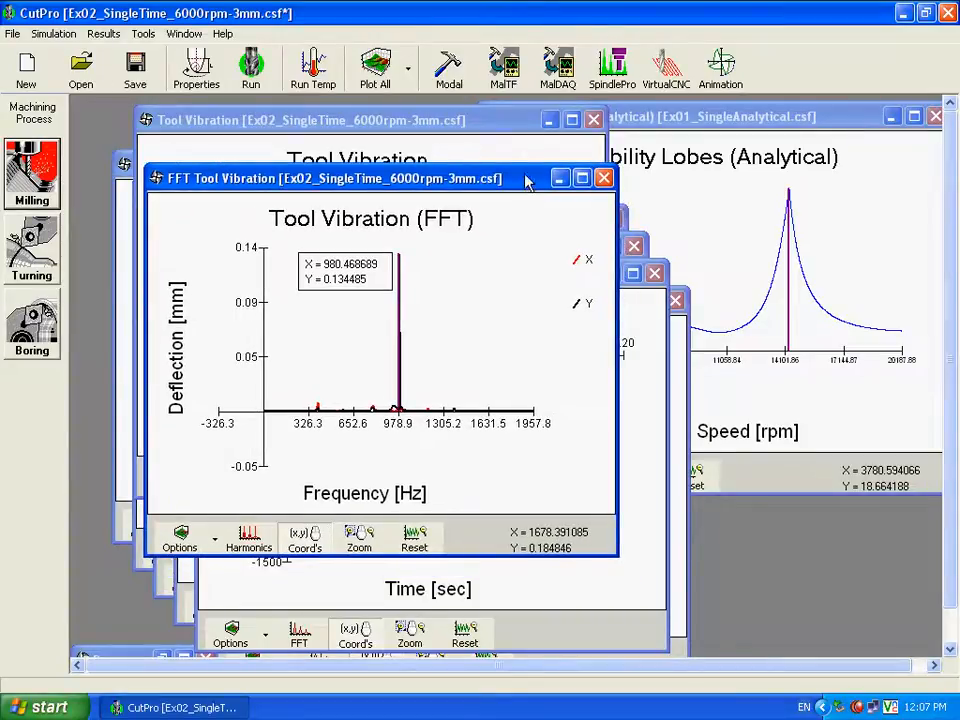
left_click(560, 180)
left_click(549, 120)
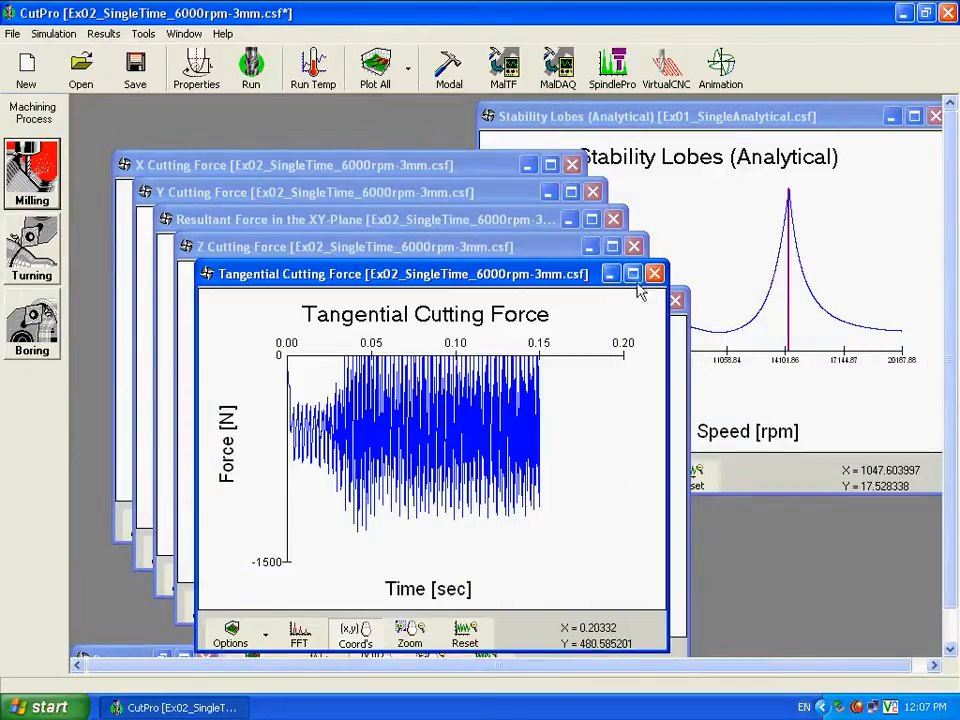
- Close the tangential, Z, resultant XY-plane, Y and X cutting force plots
left_click(654, 273)
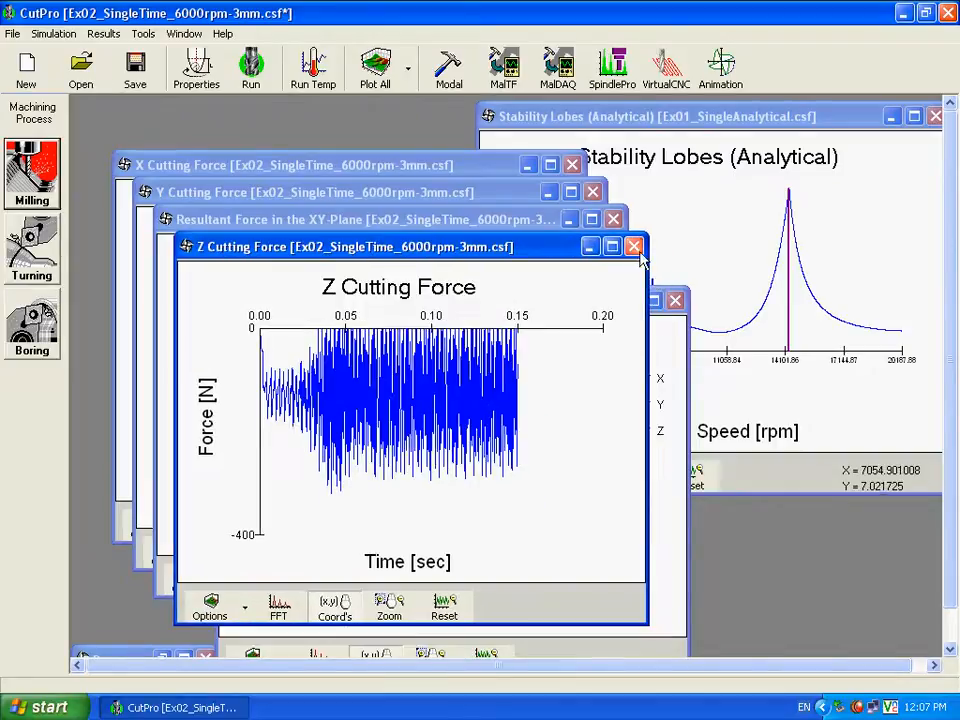
left_click(634, 246)
left_click(613, 219)
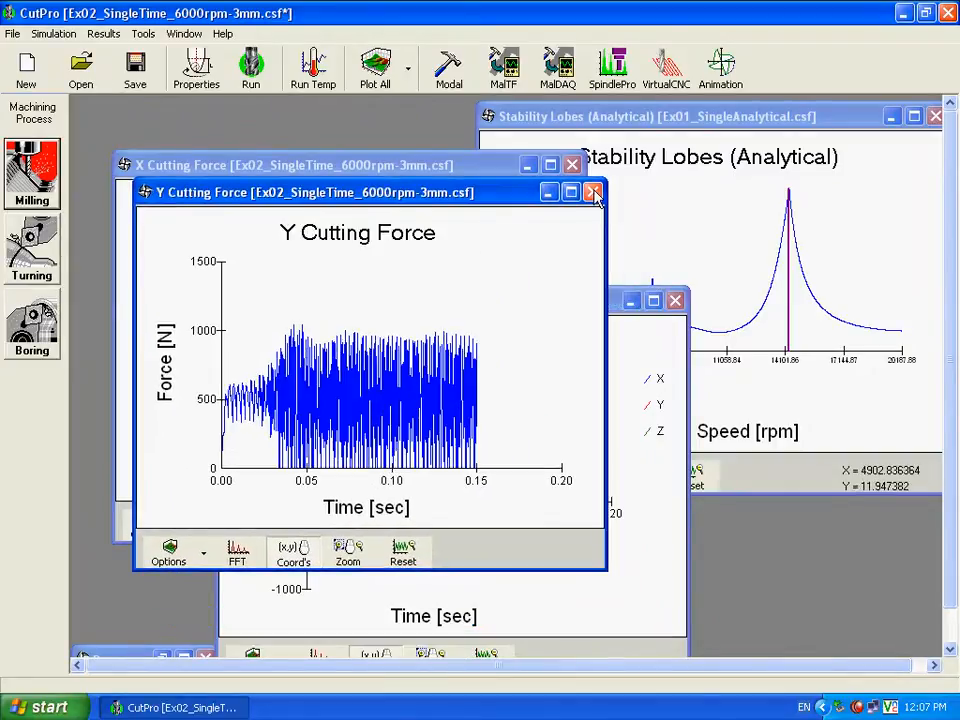
left_click(594, 193)
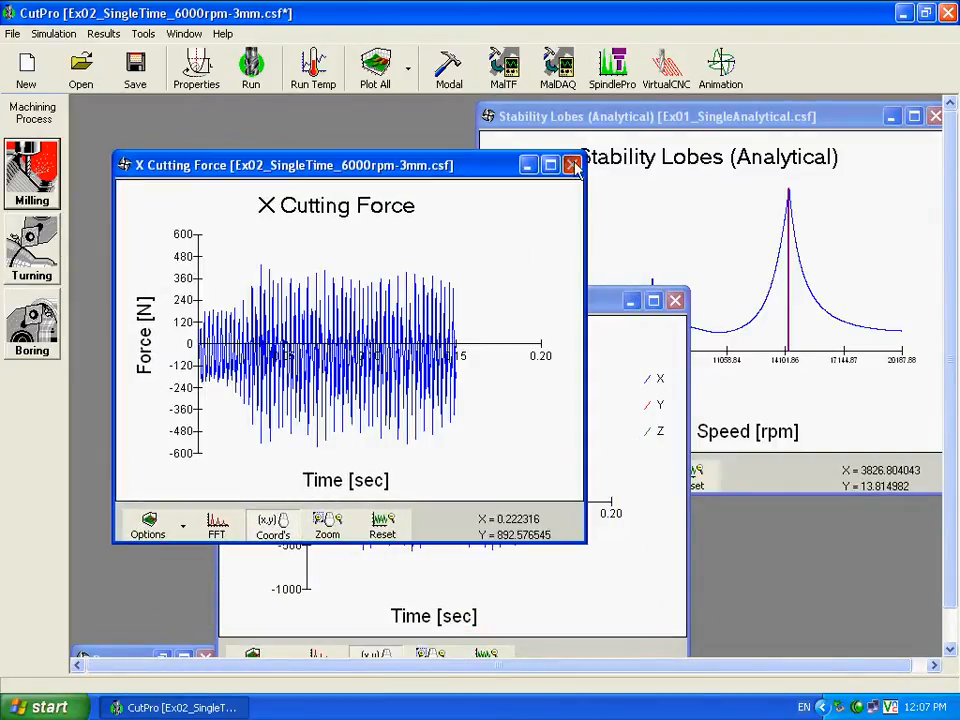
left_click(574, 164)
- Place the Cutting Forces plot beside the stability lobes, read the lobe limit just above 6000 rpm, and move the force plot back
left_click_drag(570, 302, 489, 156)
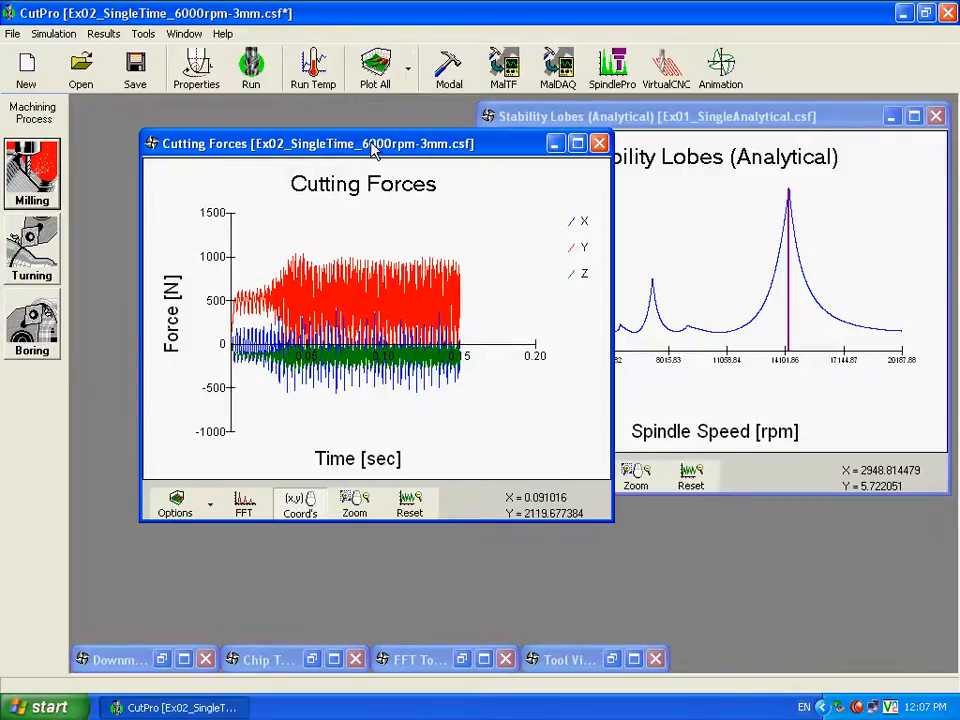
left_click_drag(372, 148, 287, 138)
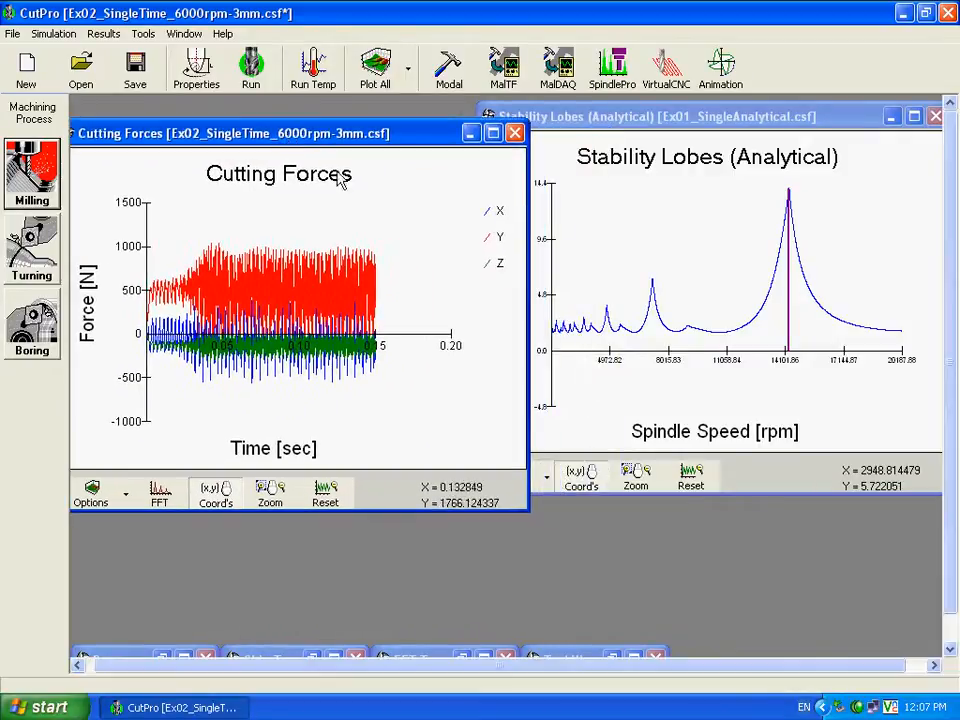
left_click(639, 341)
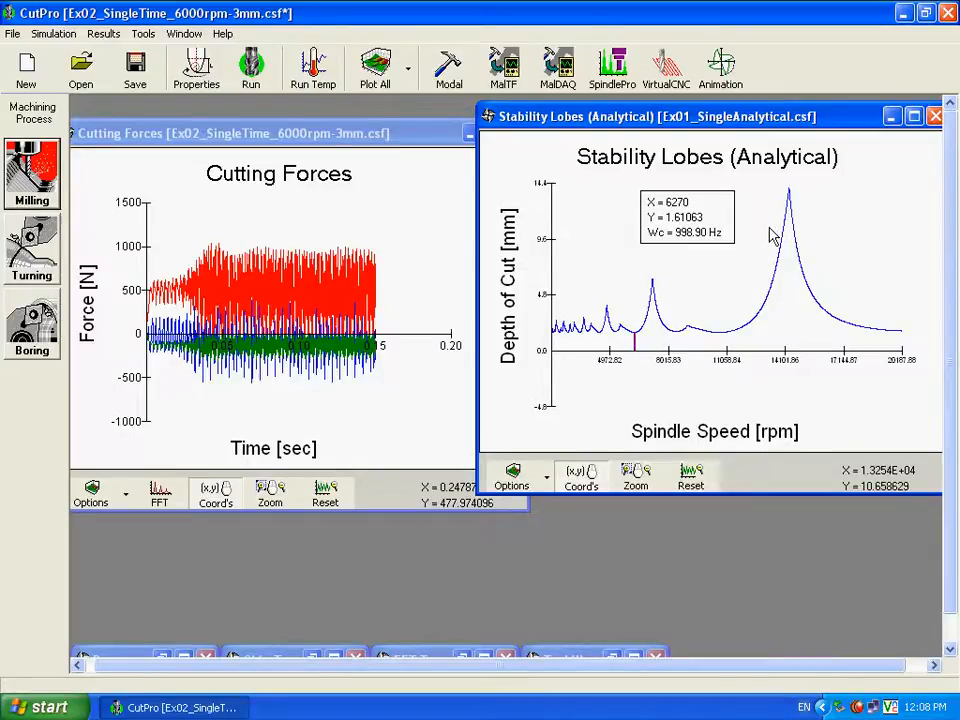
left_click(366, 138)
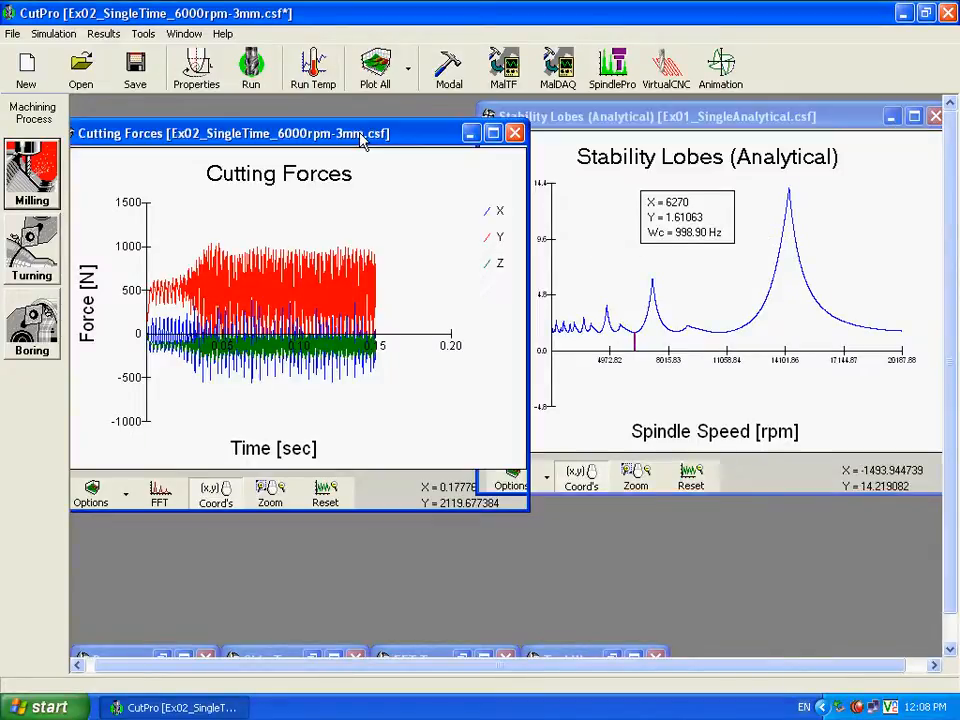
left_click_drag(366, 138, 542, 151)
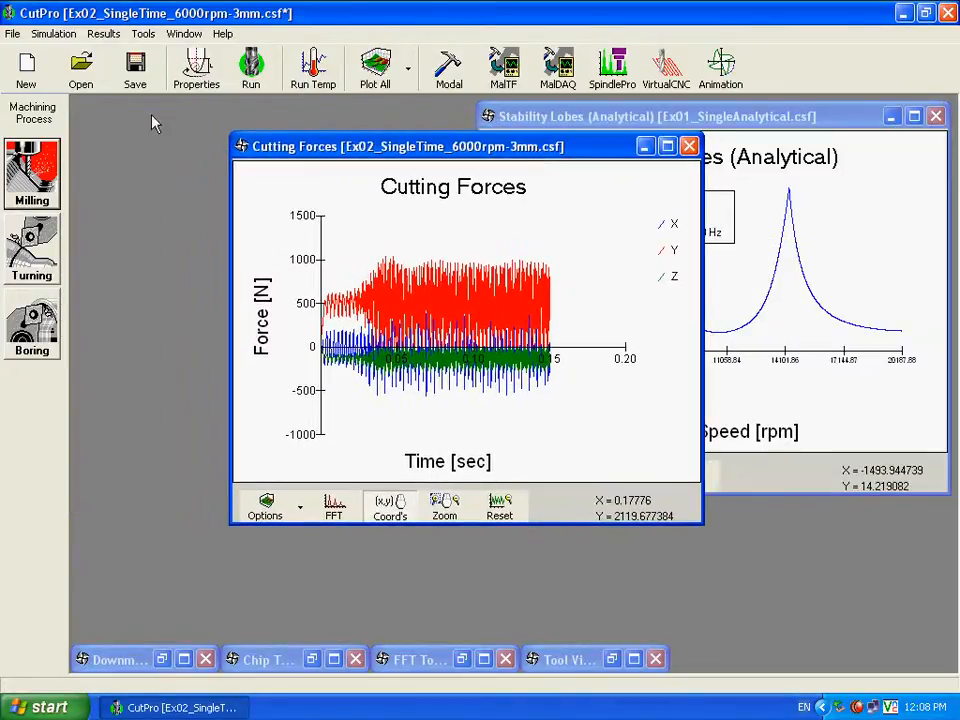
- Open the Ex03_SingleTime_14300rpm-6mm example without saving the changes to Ex02_SingleTime_6000rpm-3mm.csf
left_click(11, 36)
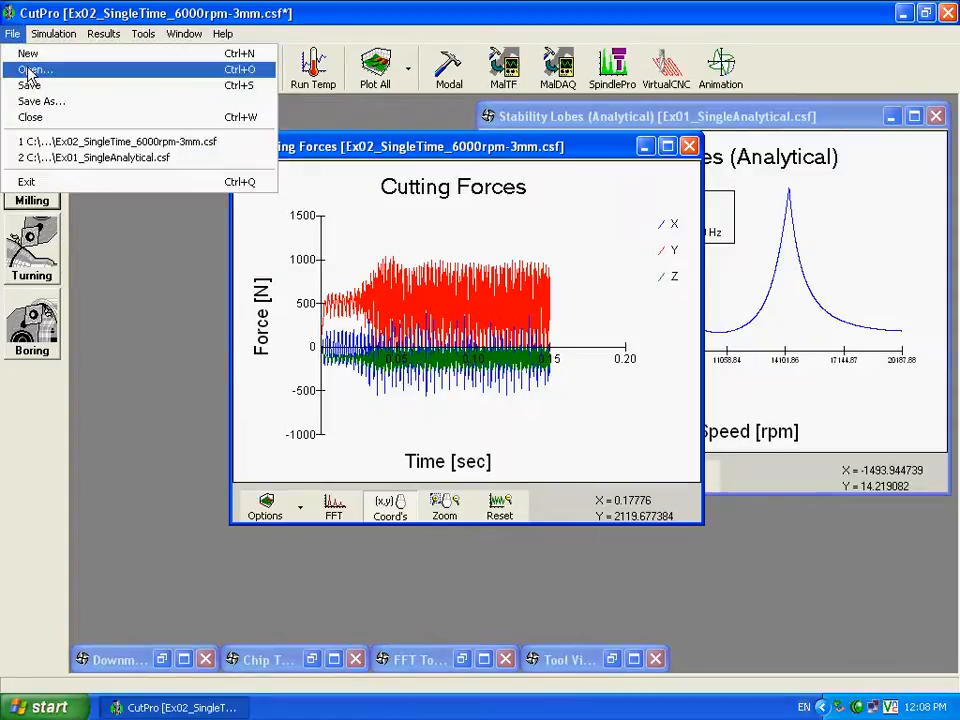
left_click(29, 67)
left_click(484, 407)
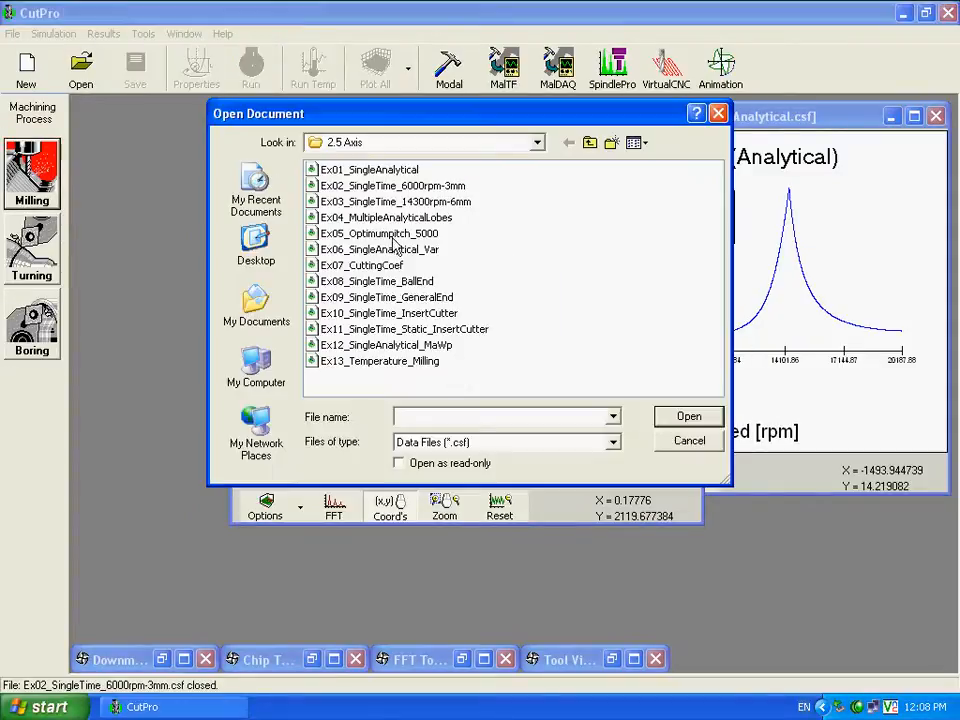
left_click(403, 203)
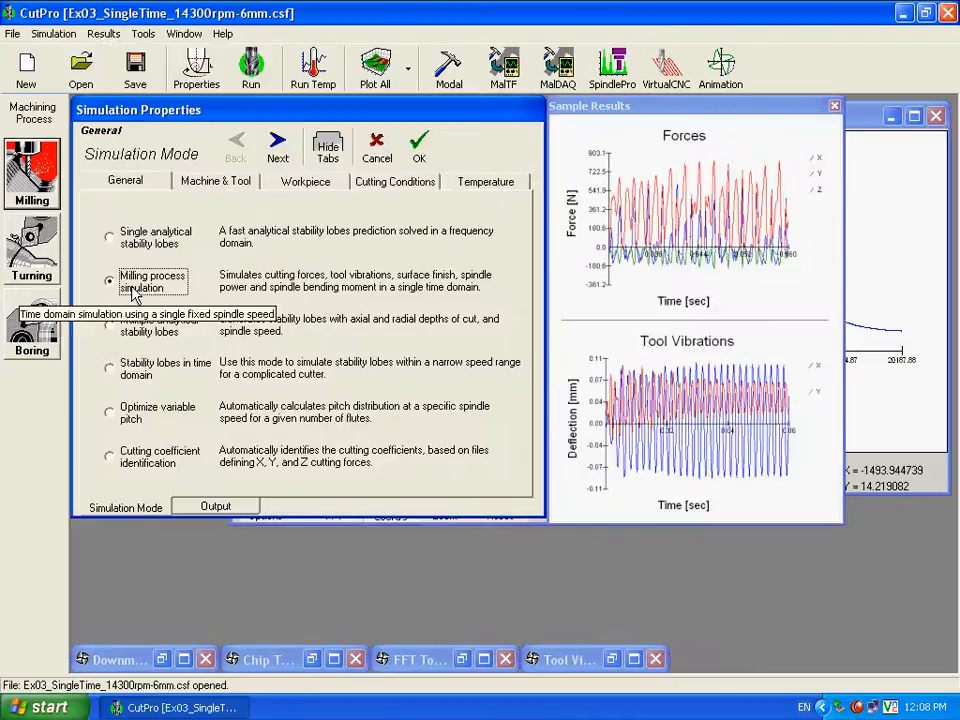
- Review the example's milling cutting conditions, accept the simulation properties and run the simulation
left_click(400, 185)
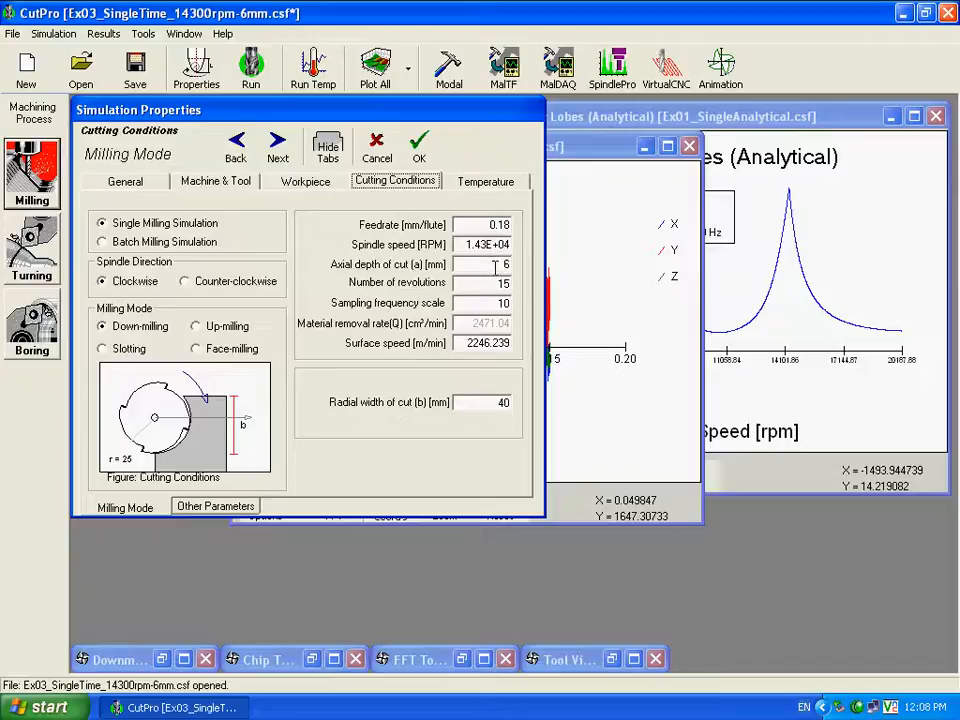
left_click(419, 148)
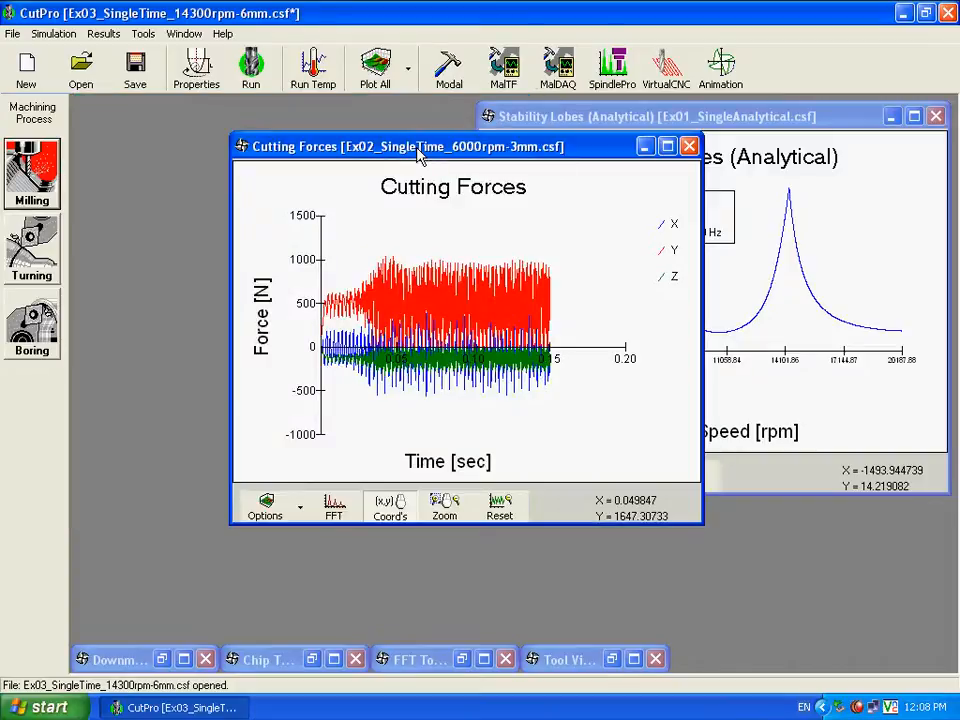
left_click(252, 68)
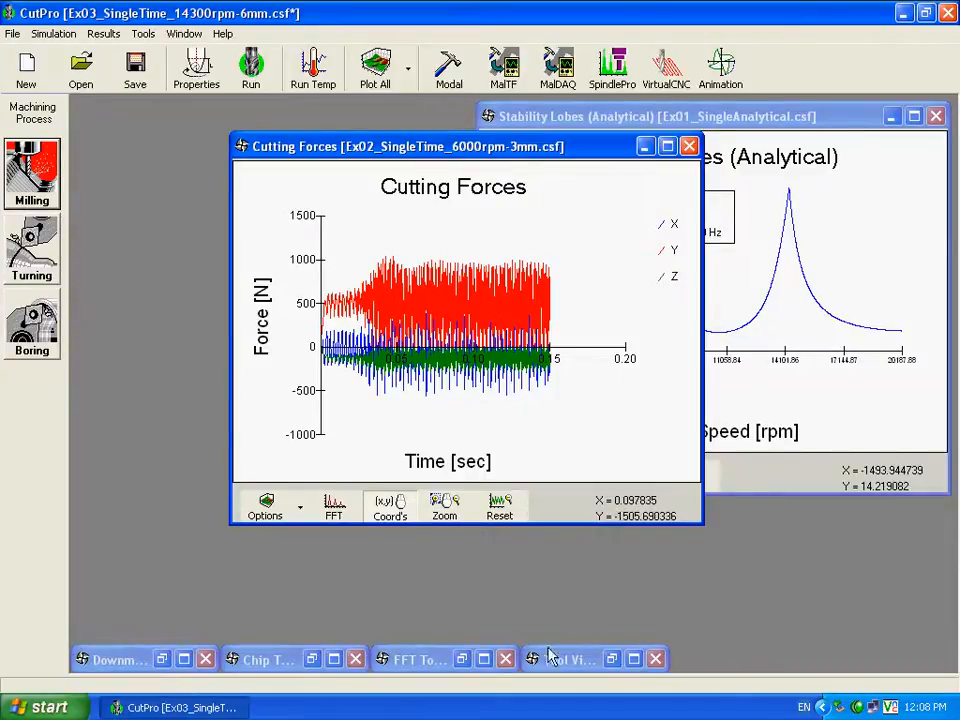
- Restore the minimized Chip Thickness plot of the 6000 rpm, 3 mm simulation
left_click(260, 662)
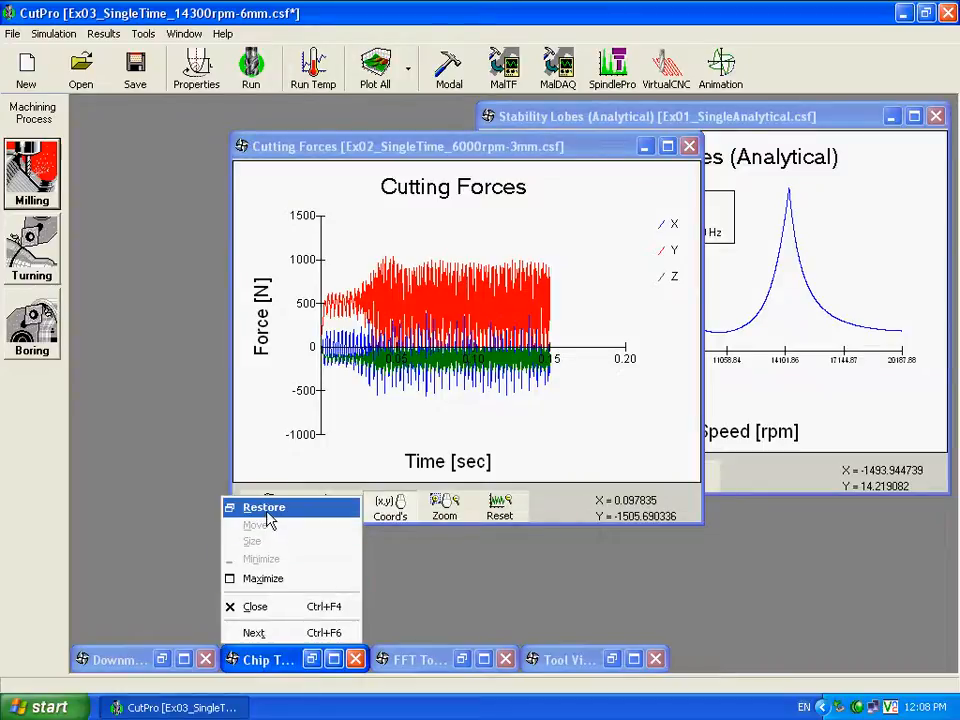
left_click(264, 509)
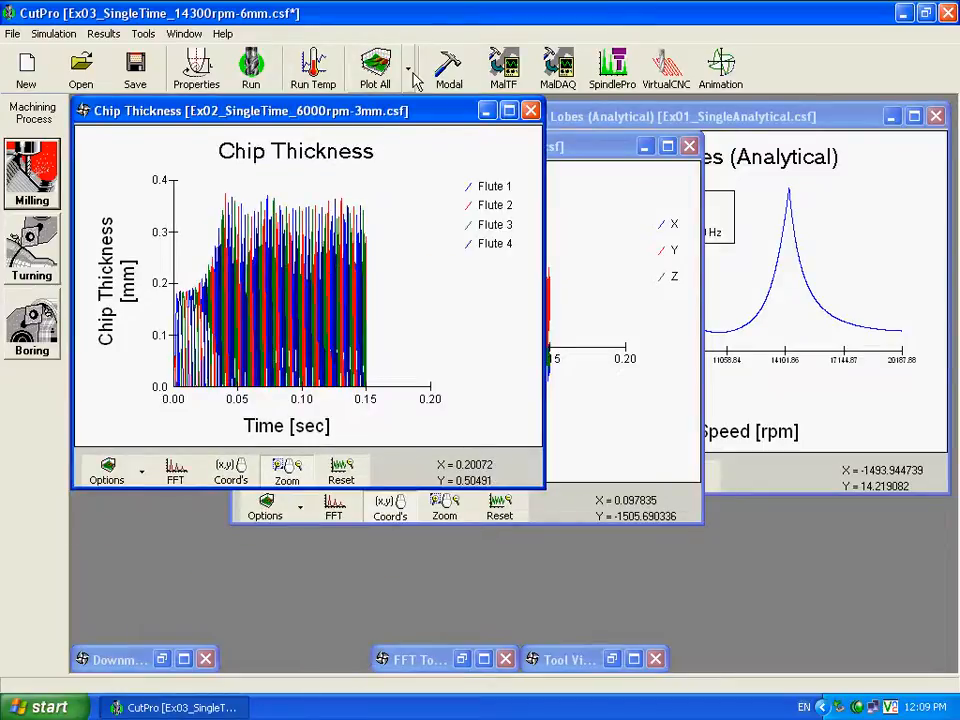
- Plot the Chip Thickness of the 14300 rpm, 6 mm simulation and place it beside the 6000 rpm, 3 mm plot
left_click(409, 72)
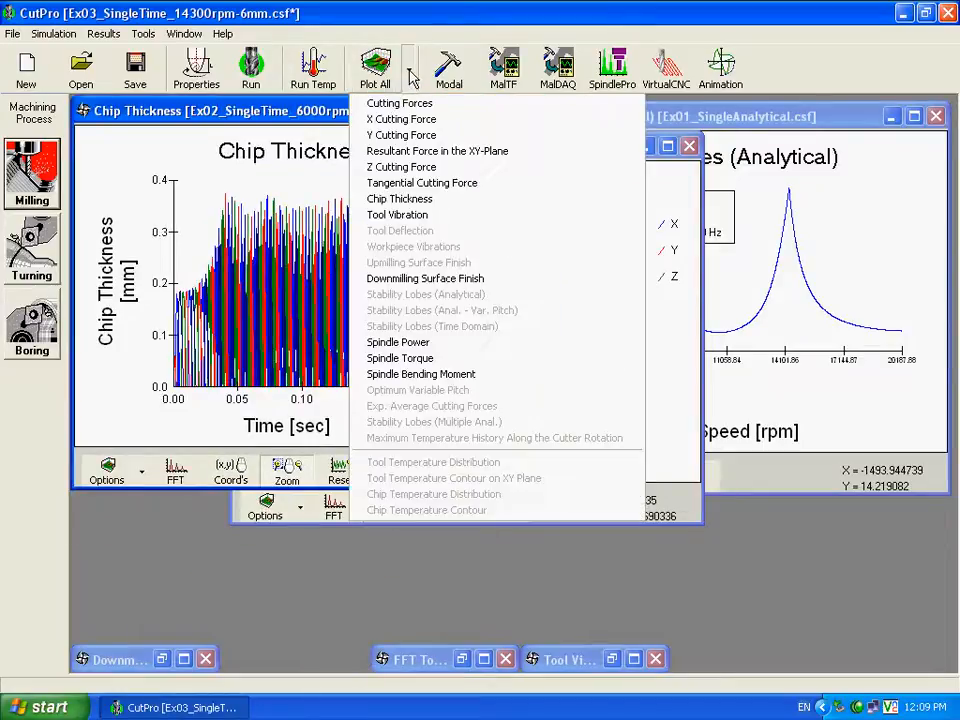
left_click(414, 199)
left_click_drag(415, 283, 663, 119)
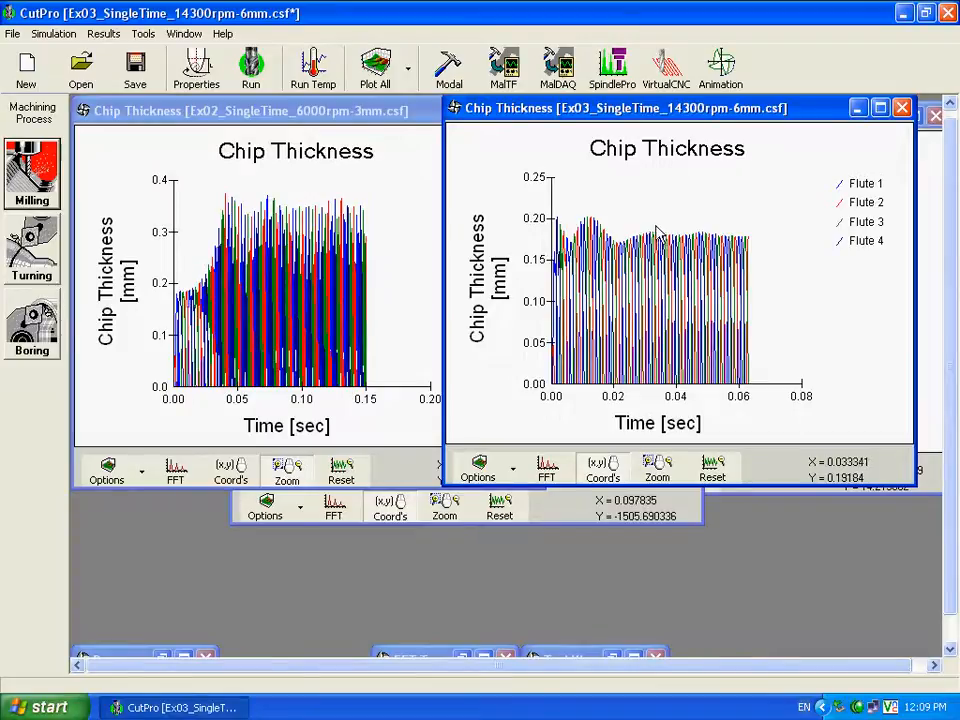
- Zoom in on the middle of the 14300 rpm Chip Thickness plot, read a peak value and reset the plot
left_click(657, 465)
left_click_drag(643, 218, 703, 390)
left_click(603, 465)
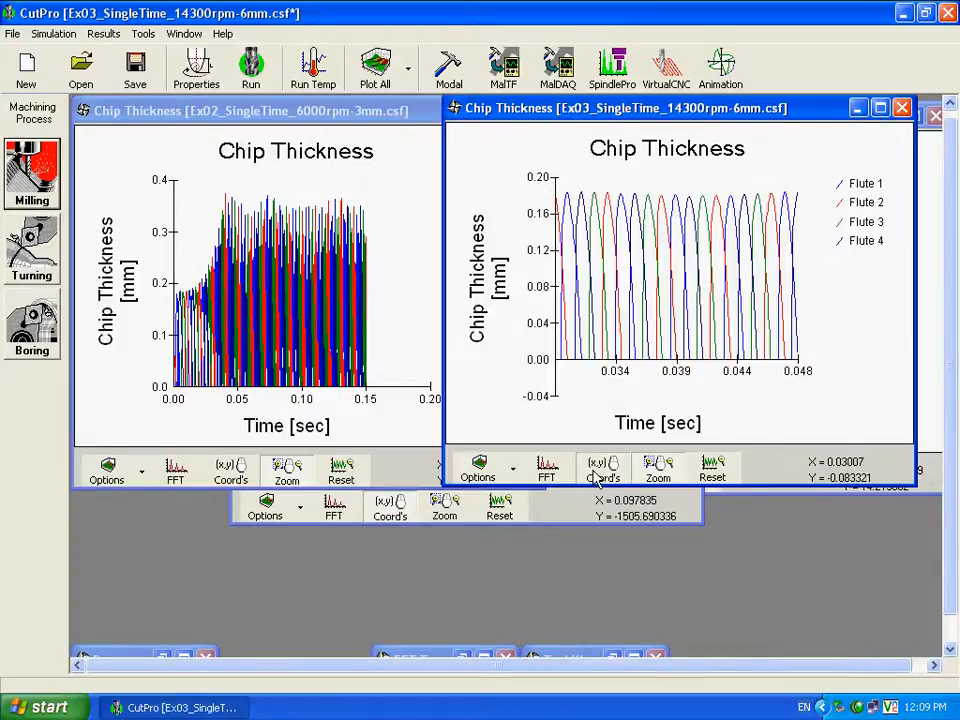
left_click(625, 203)
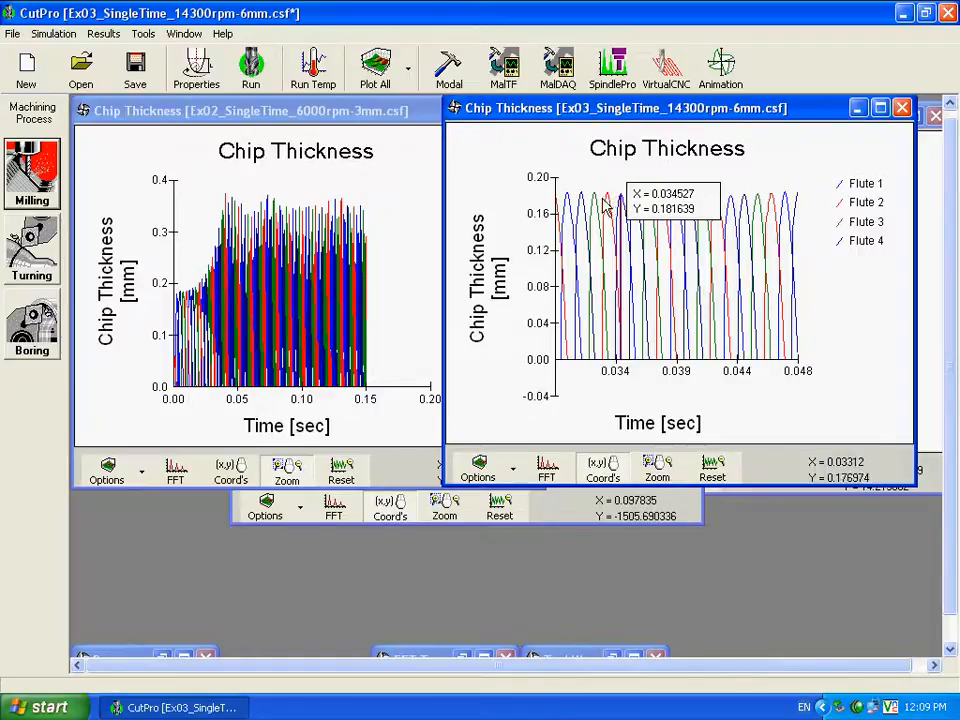
left_click(712, 466)
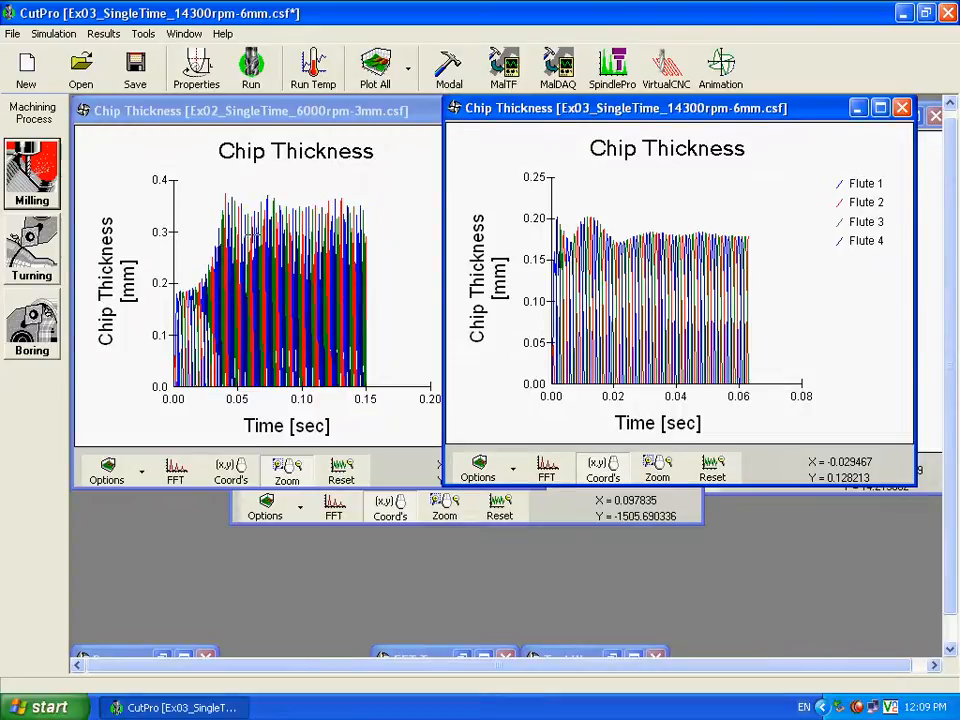
- Close both Chip Thickness plots and the Cutting Forces plot of the 6000 rpm, 3 mm simulation
left_click(902, 107)
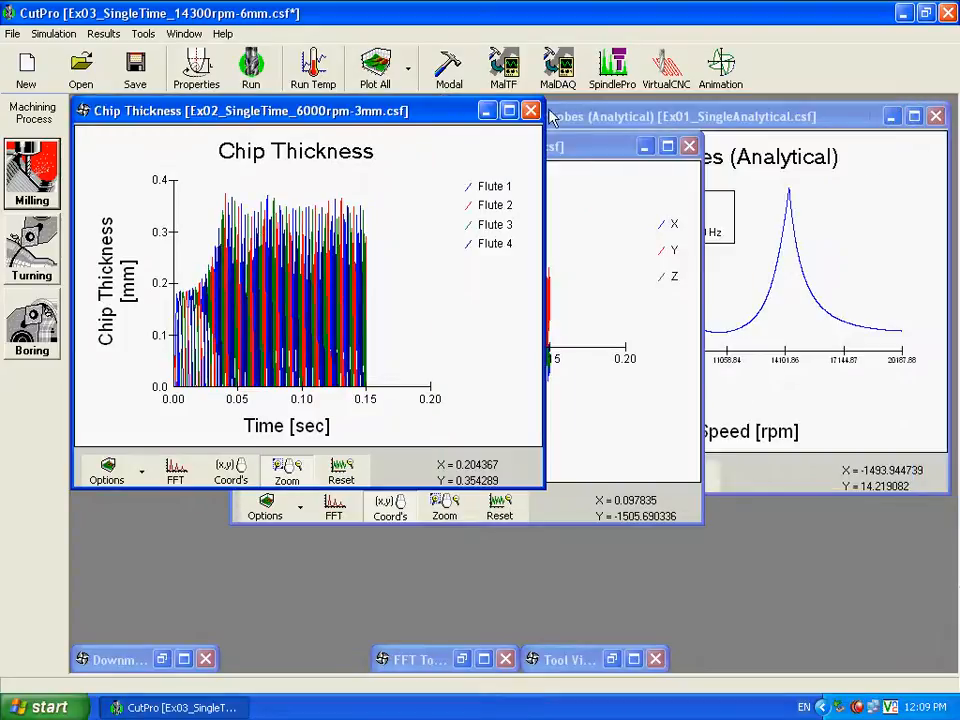
left_click(531, 109)
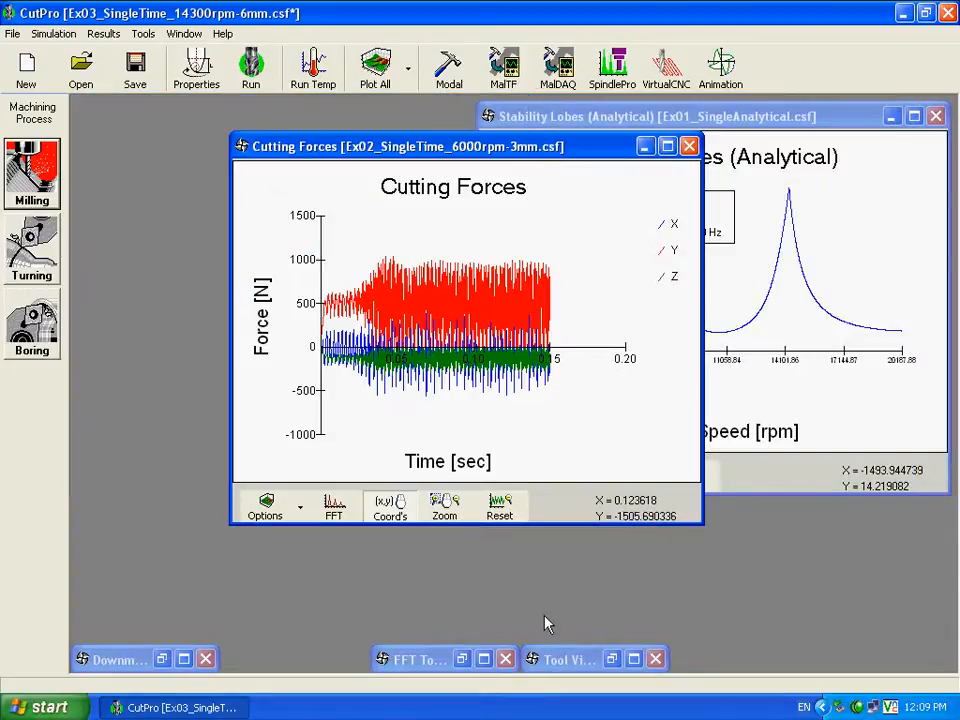
left_click_drag(447, 150, 293, 111)
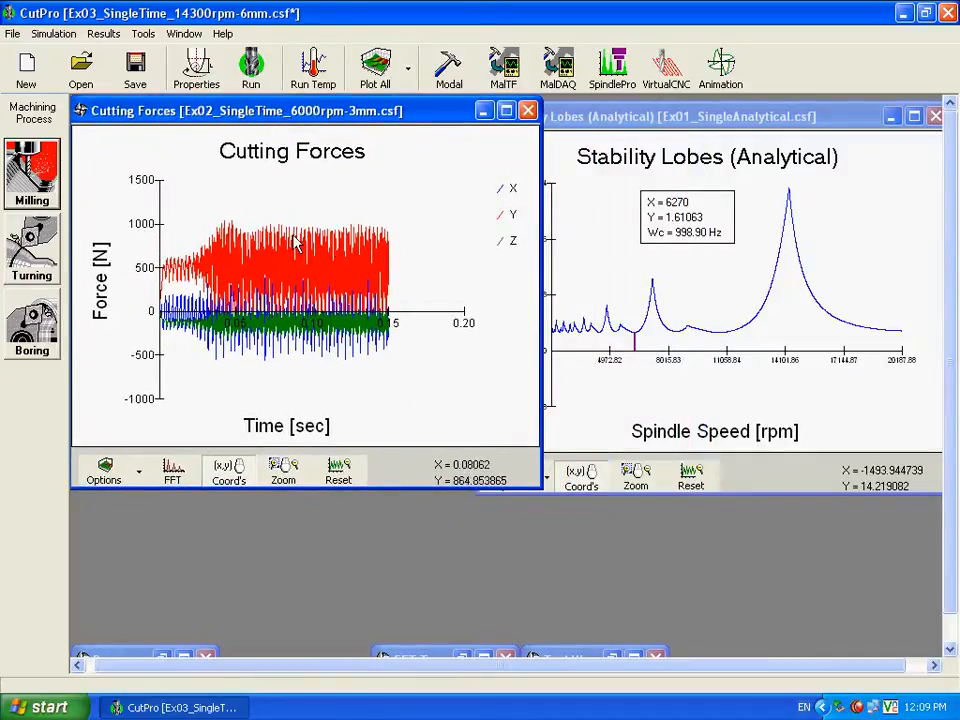
left_click(528, 112)
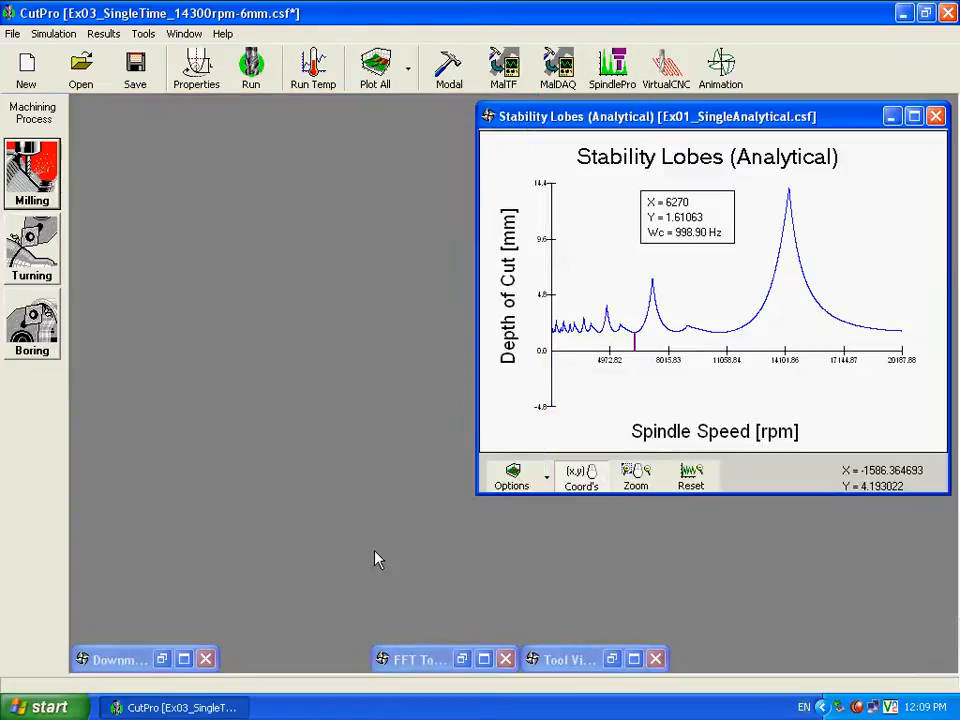
- Restore the minimized Tool Vibration plot of the 6000 rpm, 3 mm simulation and place it beside the stability lobes
left_click(570, 662)
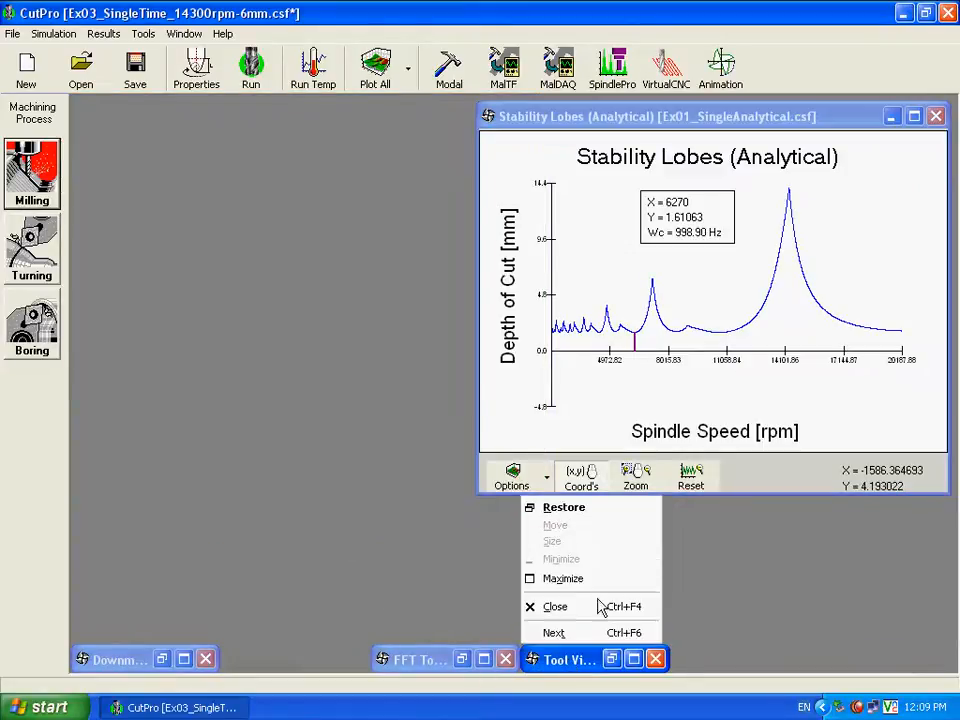
left_click(562, 510)
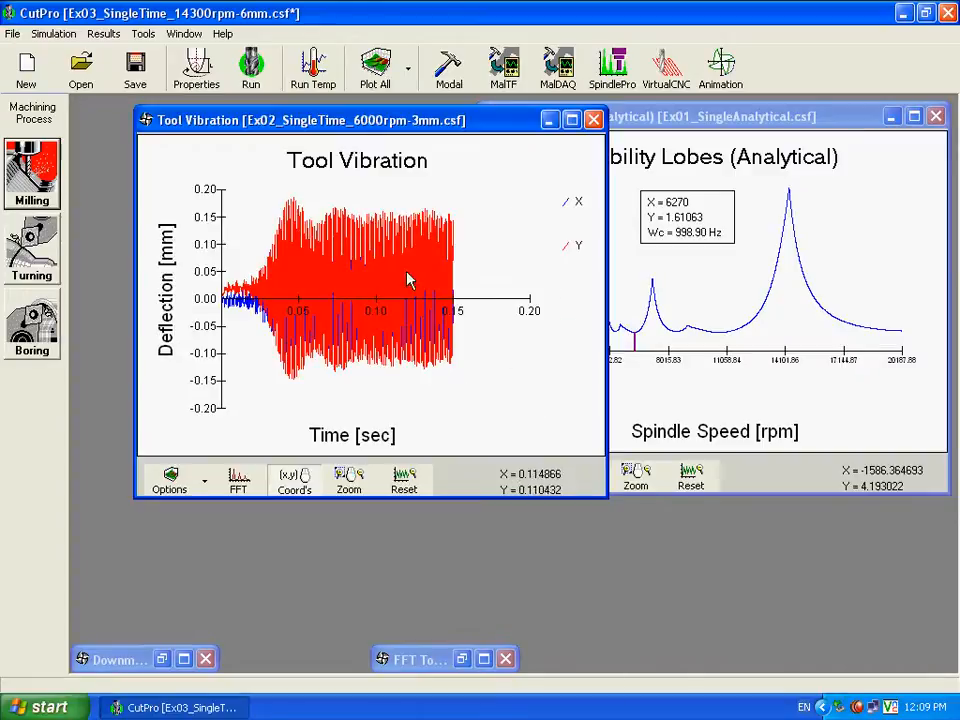
left_click_drag(375, 121, 304, 108)
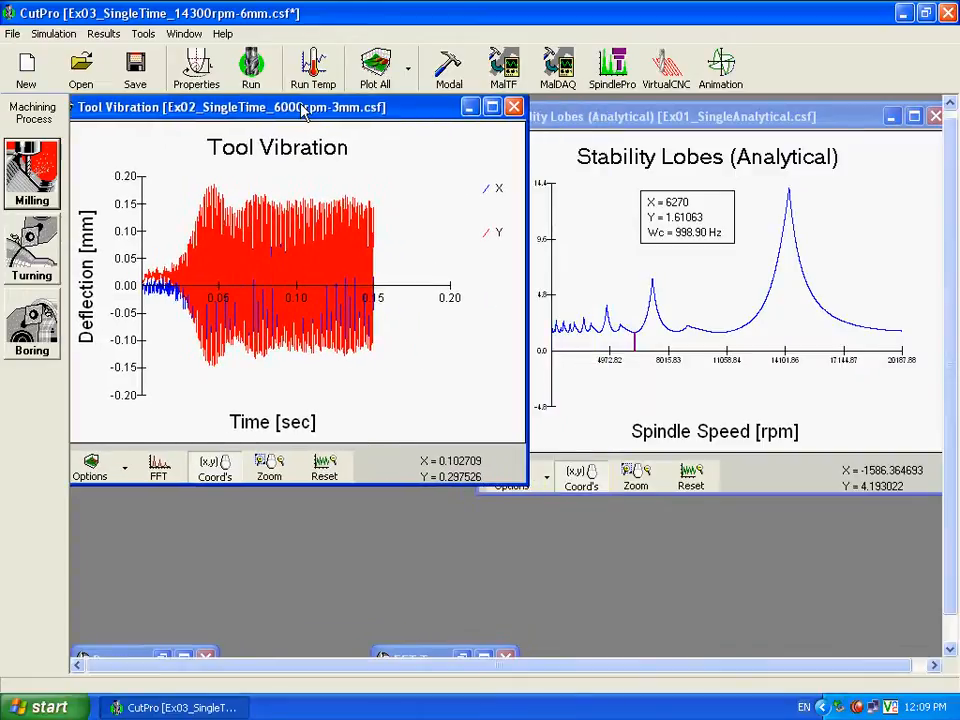
- Restore the minimized Downmilling Surface Finish plot of the 6000 rpm, 3 mm simulation and move it beside the stability lobes
left_click(410, 657)
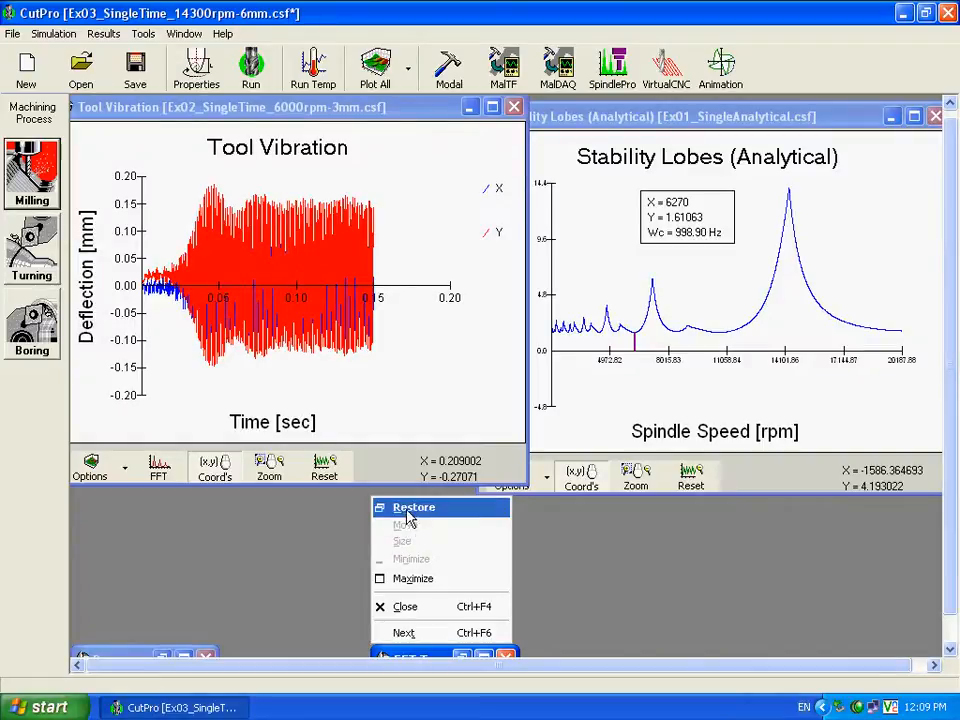
left_click(146, 658)
left_click(147, 659)
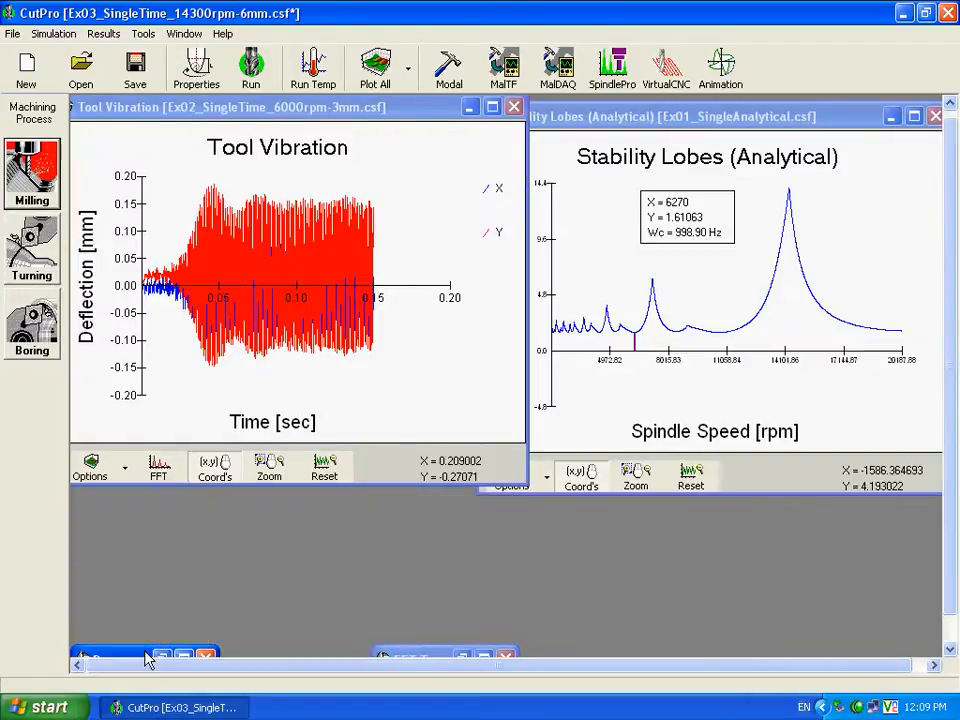
double_click(146, 658)
left_click_drag(349, 172, 299, 120)
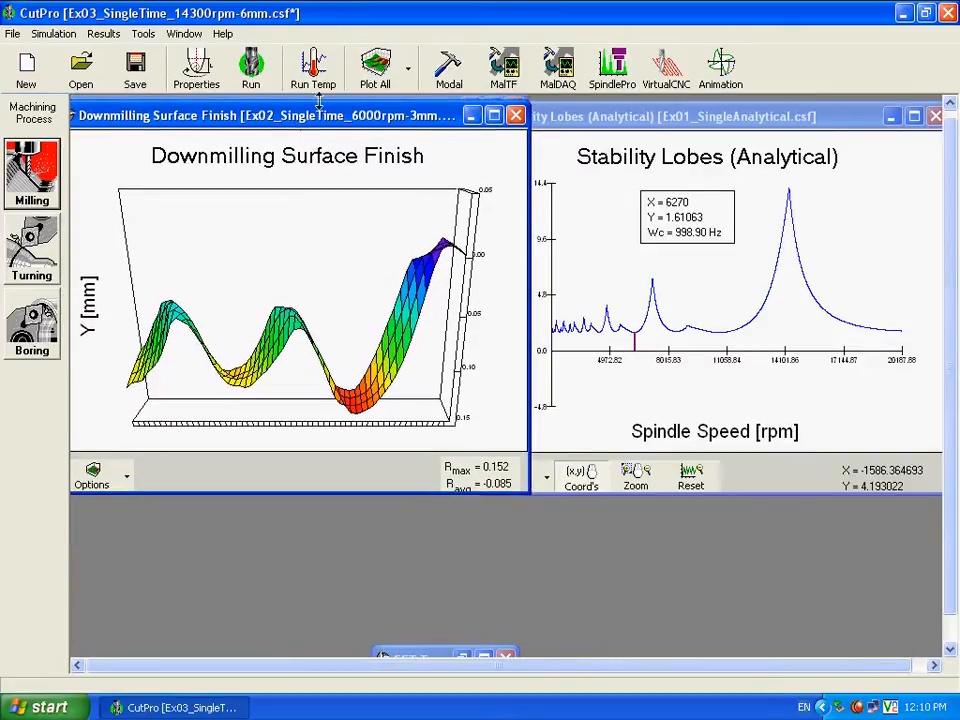
- Plot the Downmilling Surface Finish of the 14300 rpm, 6 mm simulation and place it beside the 6000 rpm one
left_click(409, 76)
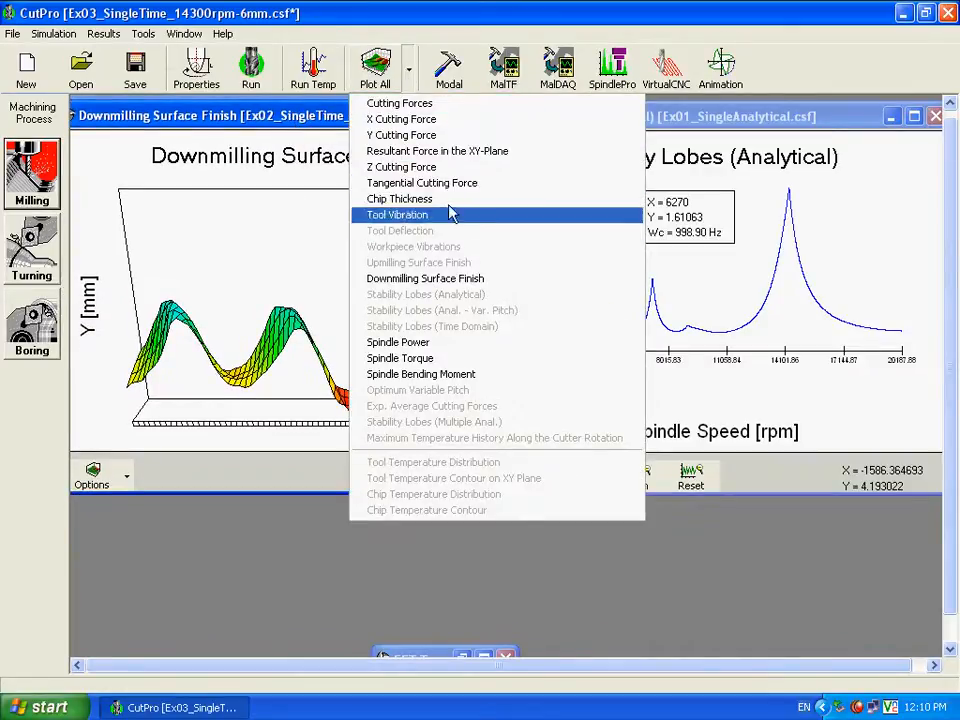
left_click(450, 278)
left_click_drag(426, 190, 812, 122)
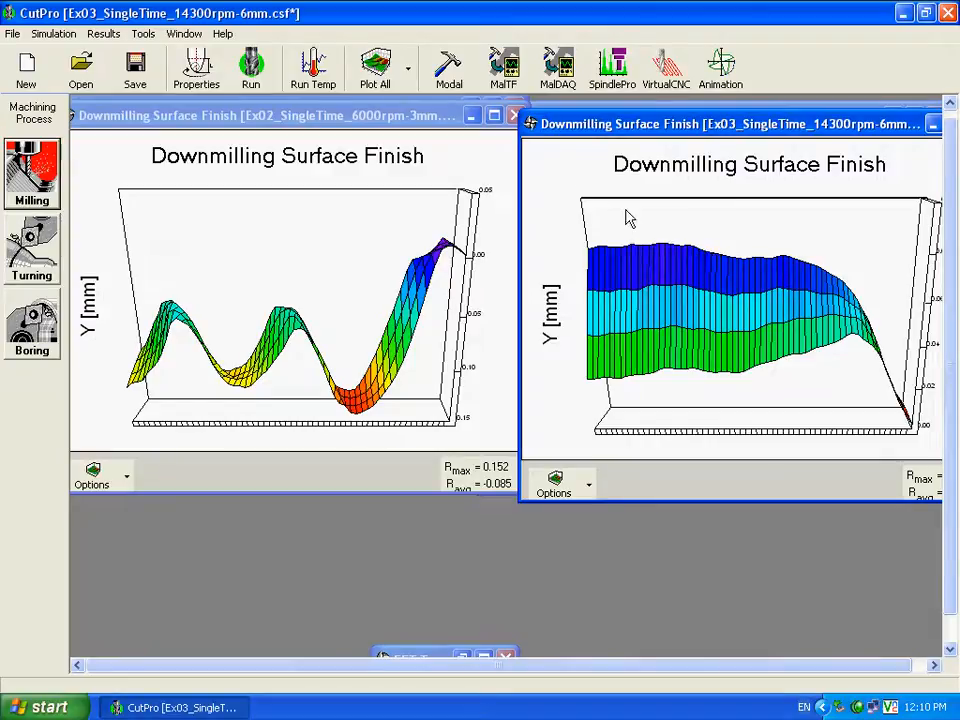
- Clear all results and bring up the Cutter Type settings in the milling simulation properties
left_click(106, 35)
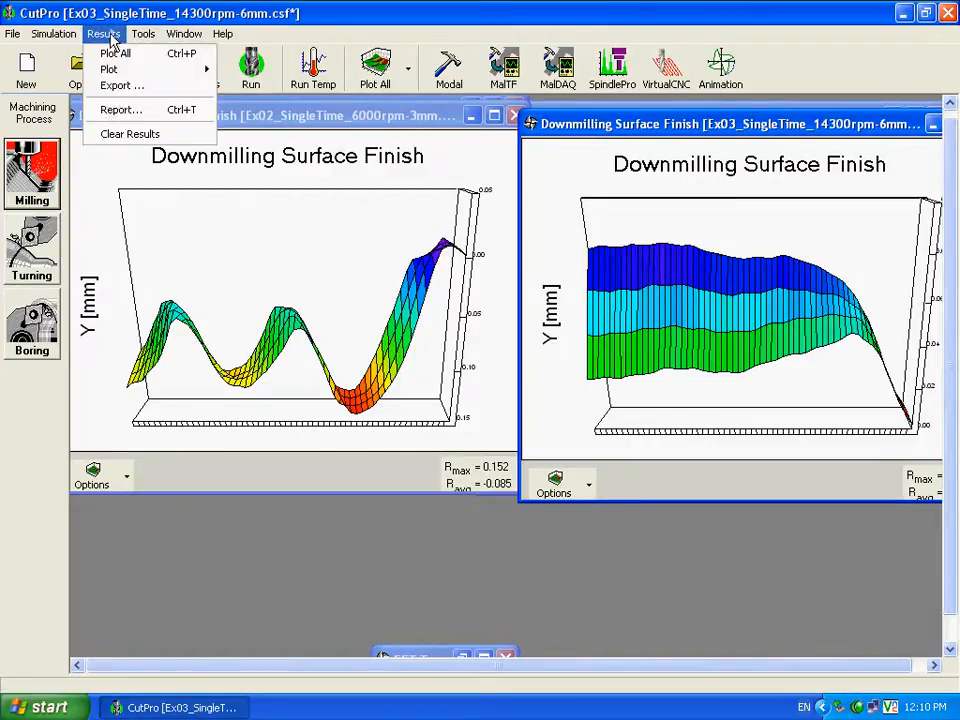
left_click(113, 135)
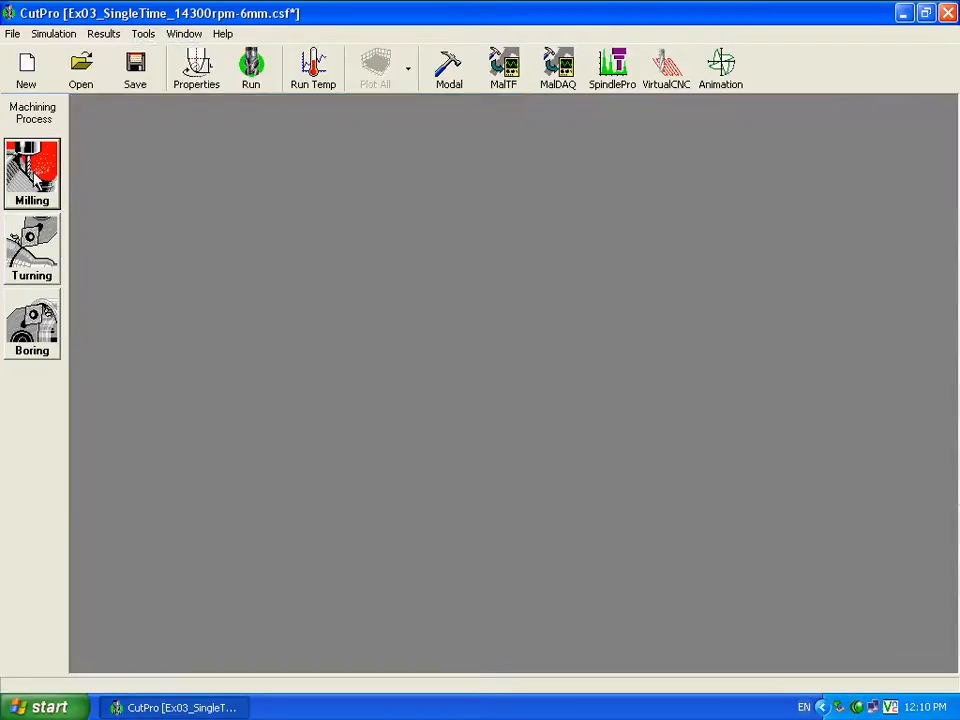
left_click(30, 138)
left_click(84, 198)
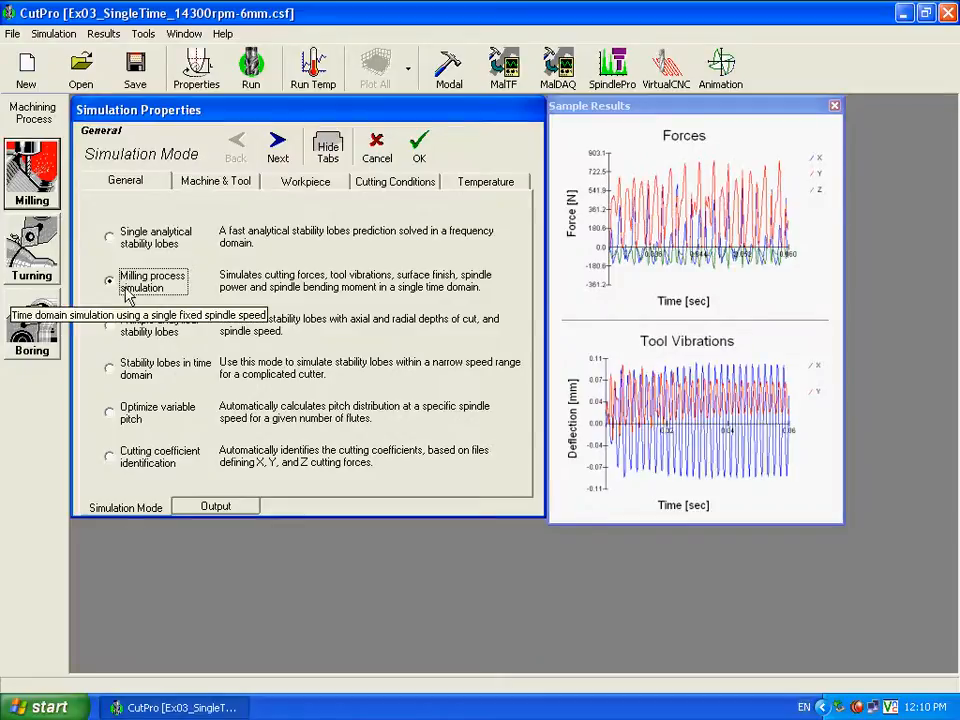
left_click(278, 148)
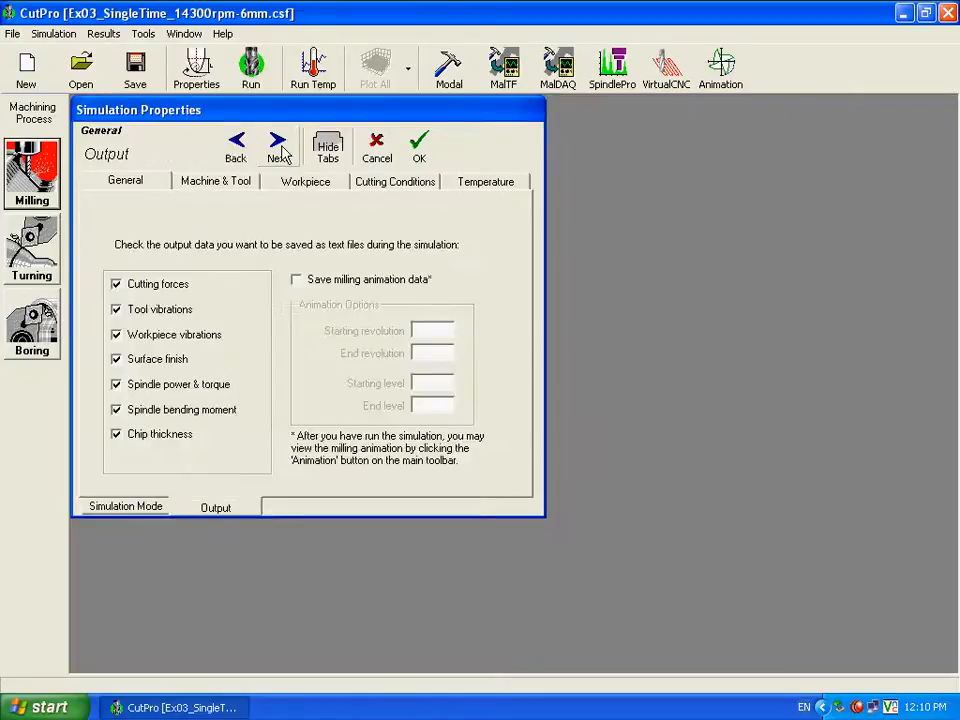
left_click(280, 149)
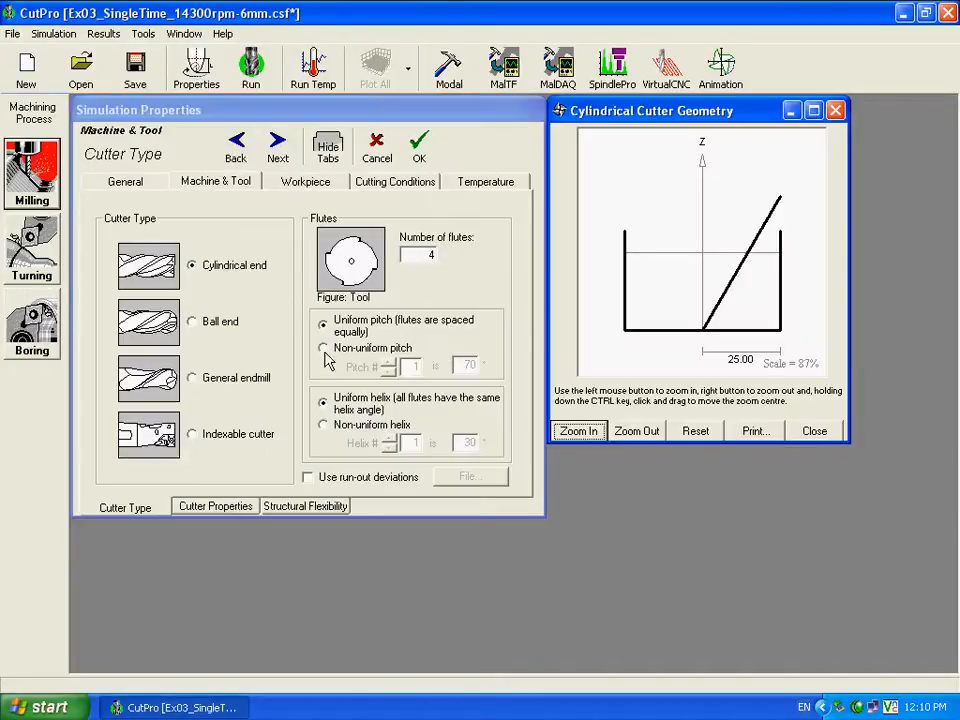
- Try the non-uniform pitch and non-uniform helix options, and return the flutes to uniform pitch and uniform helix
left_click(323, 348)
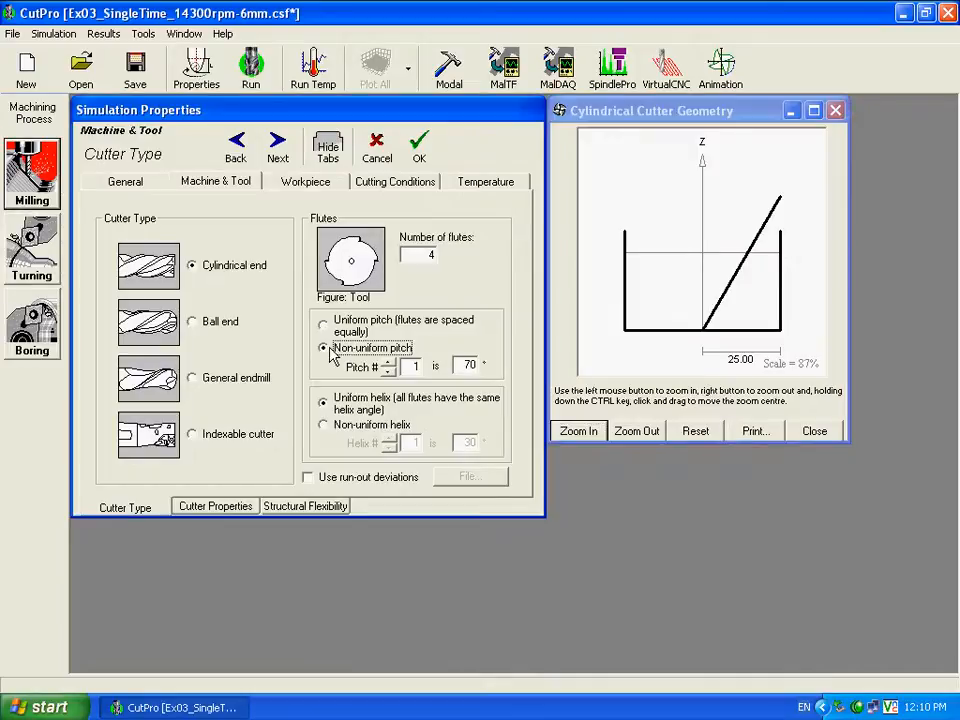
left_click(323, 425)
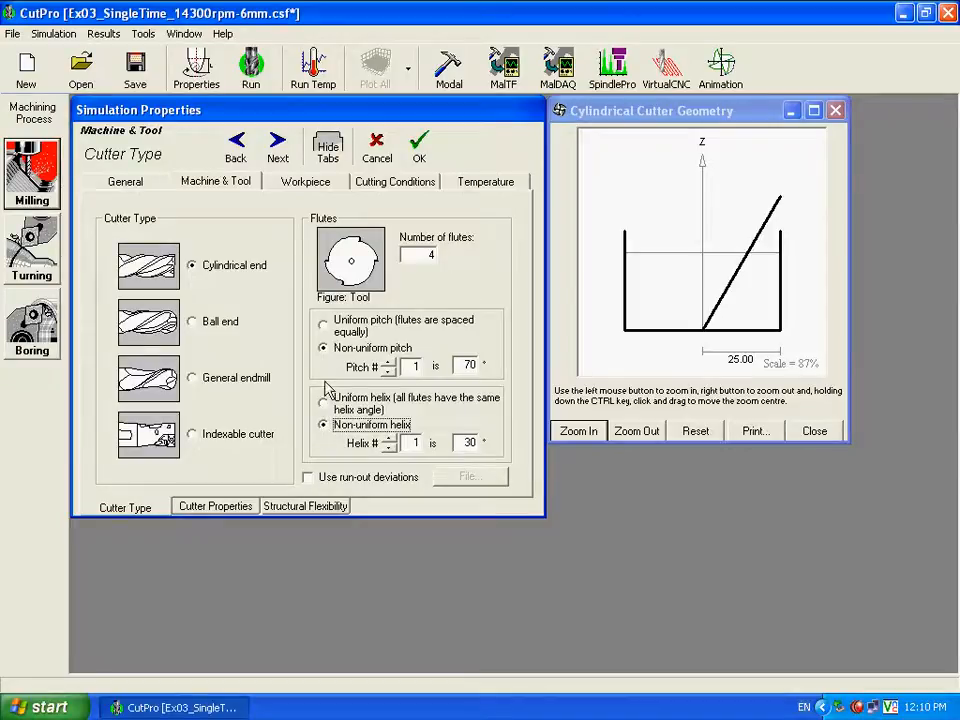
left_click(322, 324)
left_click(323, 402)
- Enable run-out deviations and load the Ex_Run-out file from the Examples\Milling\2.5 Axis folder
left_click(309, 478)
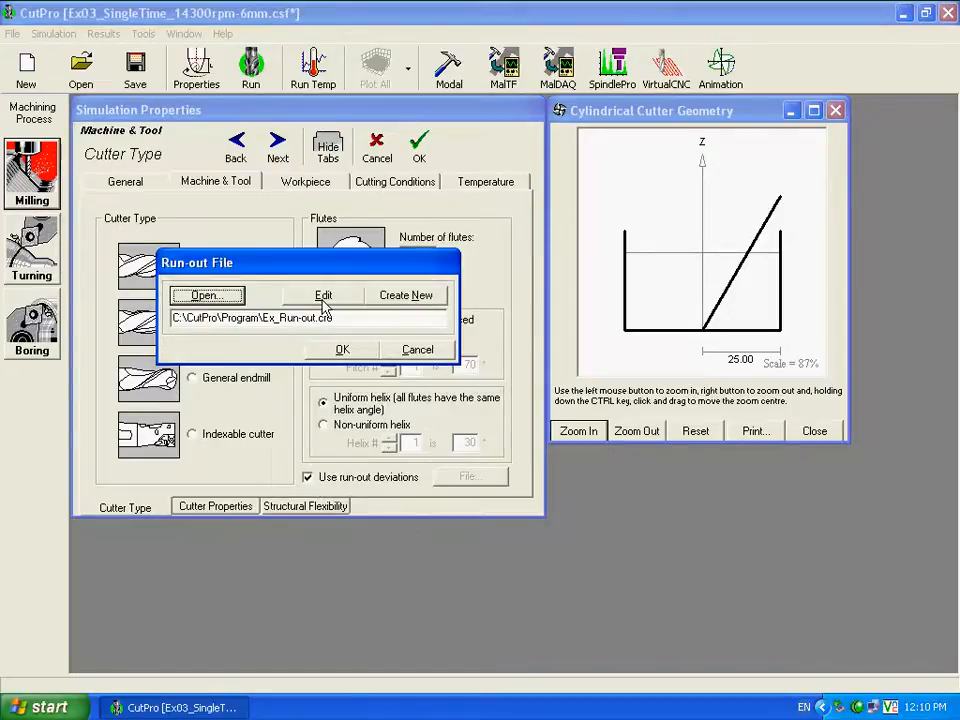
left_click(206, 296)
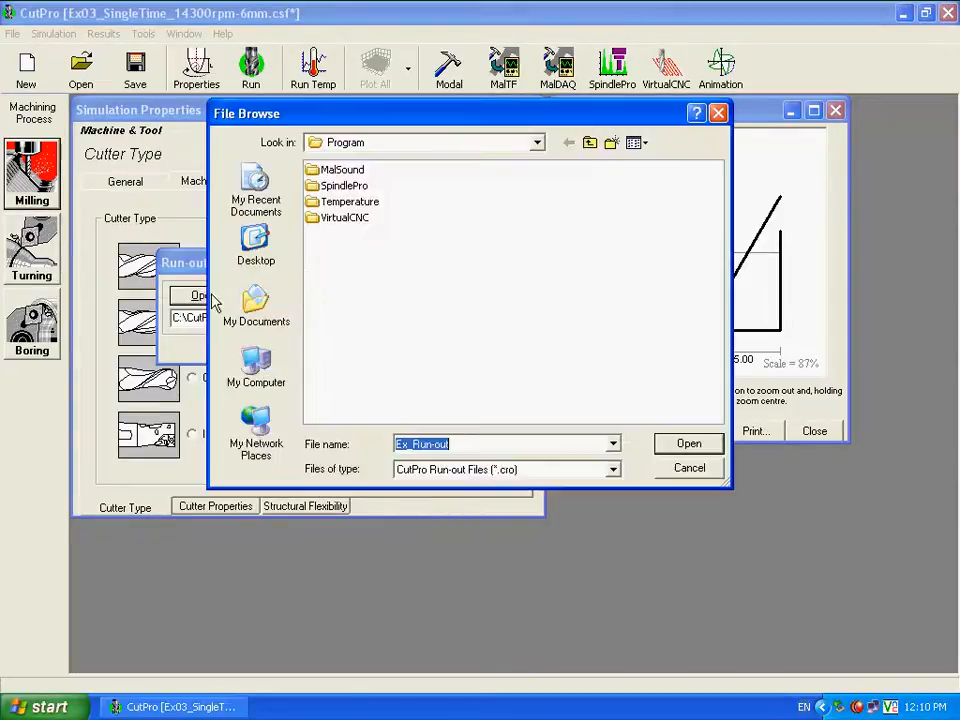
left_click(589, 143)
double_click(339, 192)
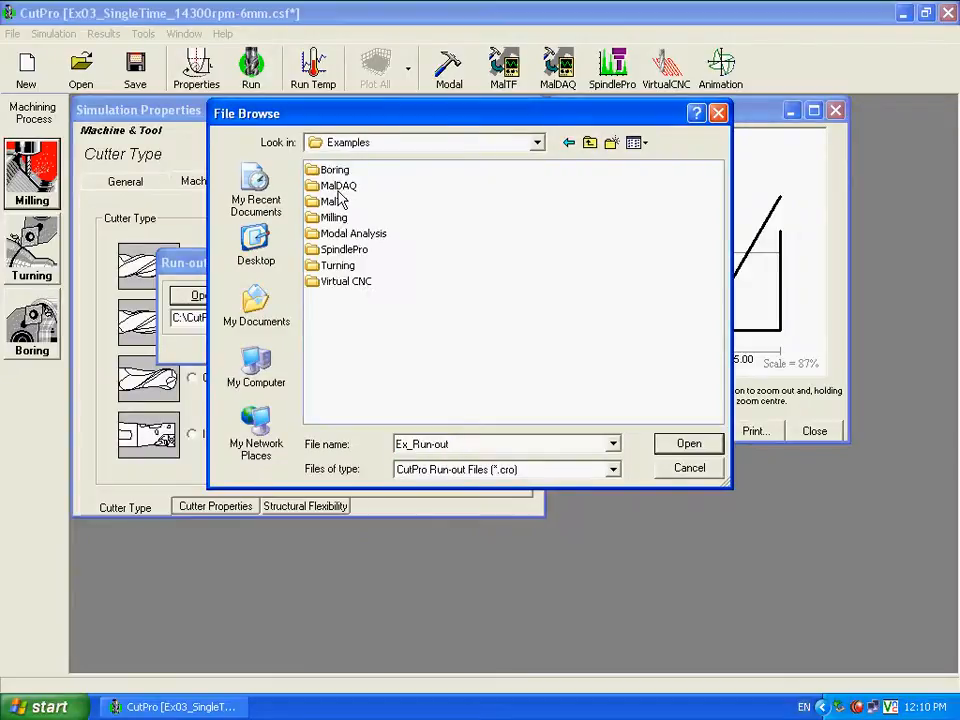
double_click(333, 217)
double_click(333, 172)
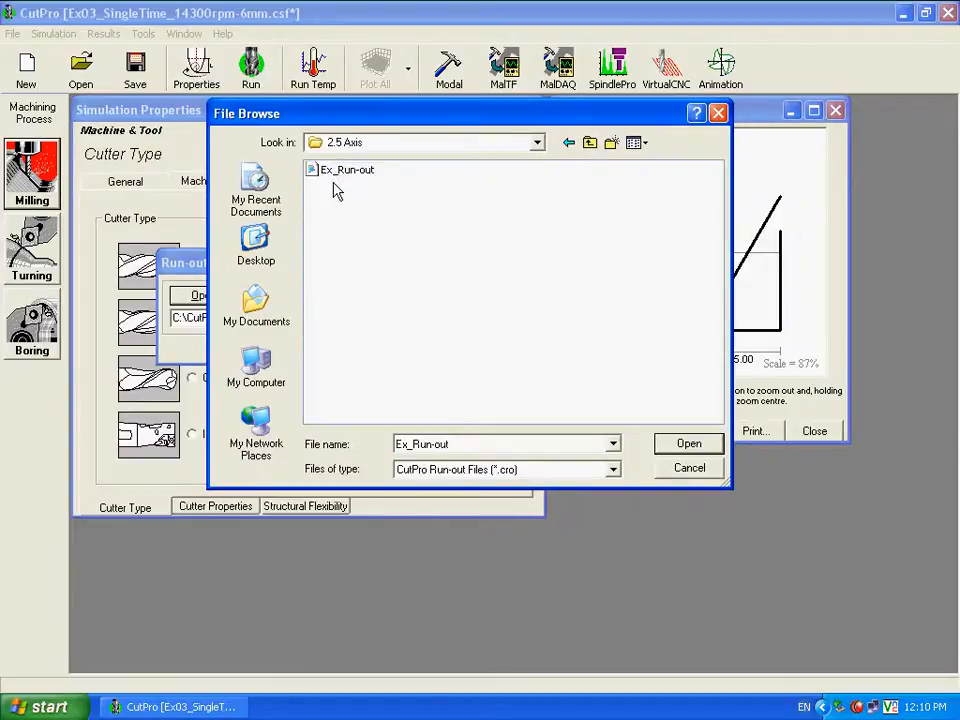
double_click(334, 170)
left_click(343, 350)
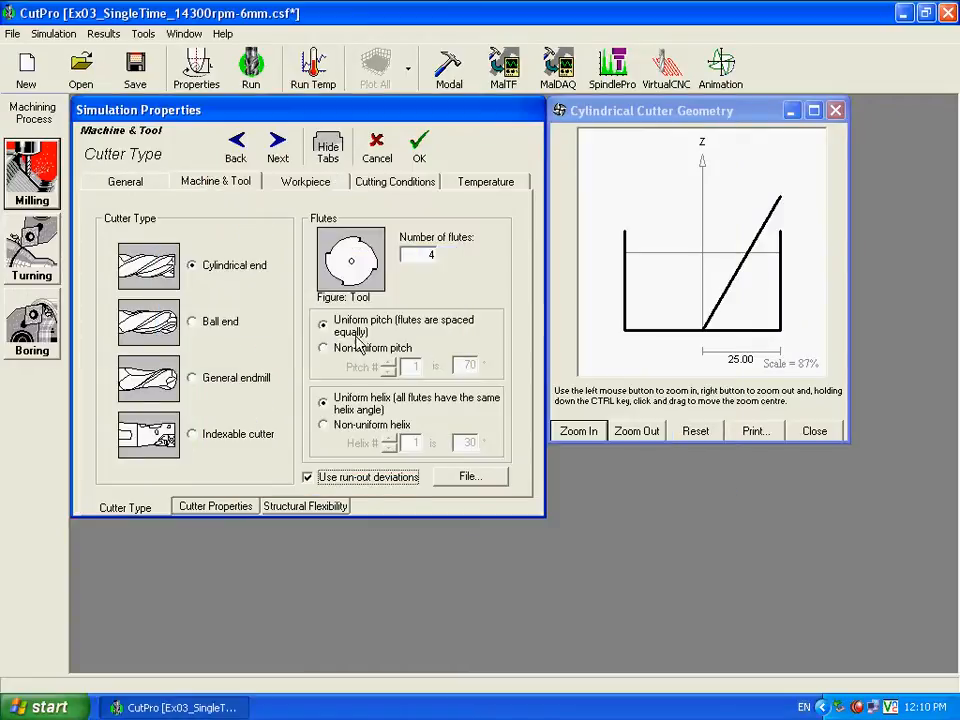
- Inspect the Ex_Run-out file's values per level and flute in the Run-Out Editor, and accept the run-out file
left_click(470, 478)
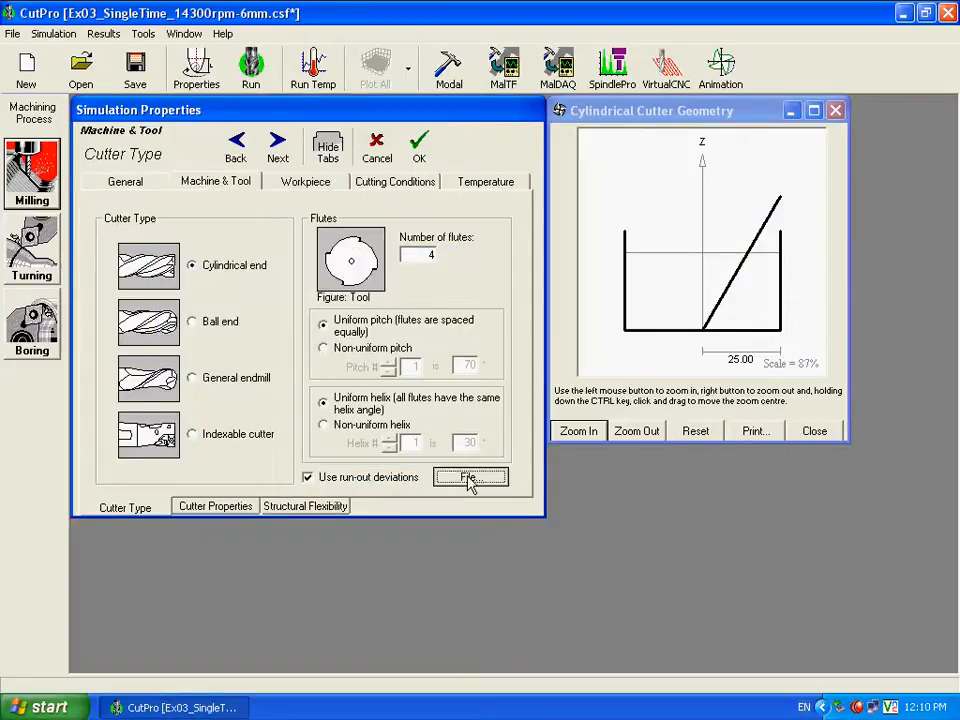
left_click(325, 297)
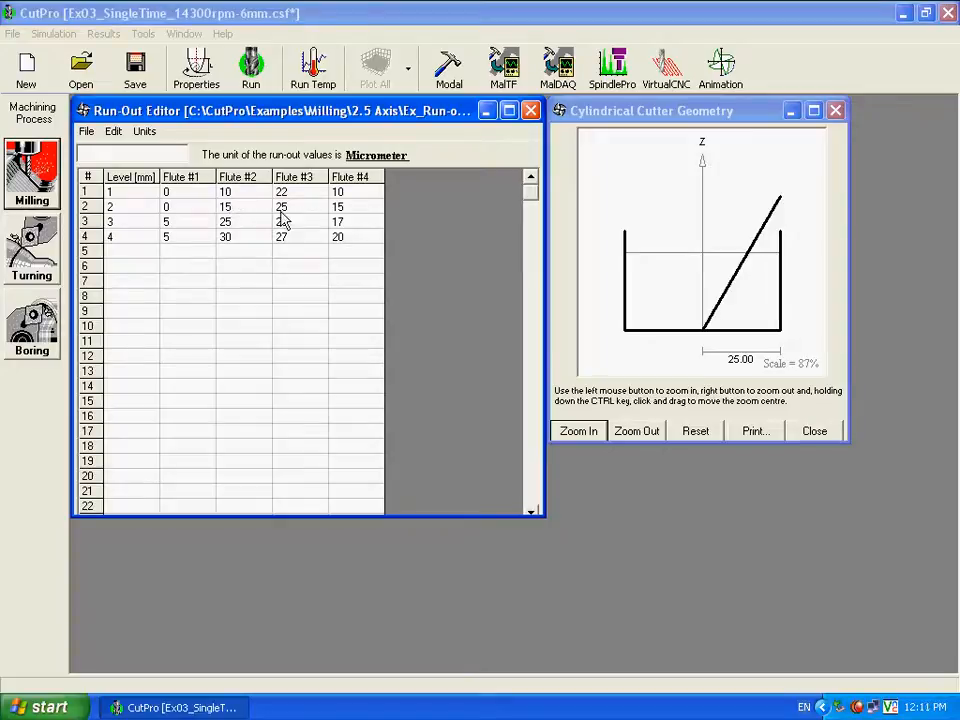
left_click(531, 112)
left_click(343, 351)
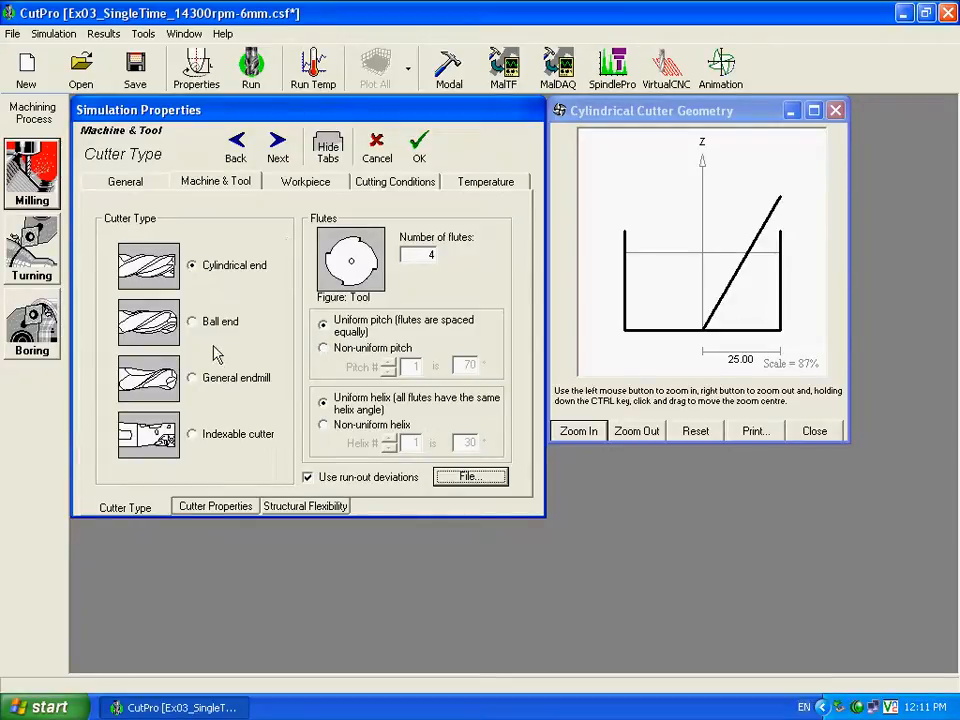
- Try the Ball end cutter, set the cutter type to General endmill and turn off run-out deviations
left_click(194, 323)
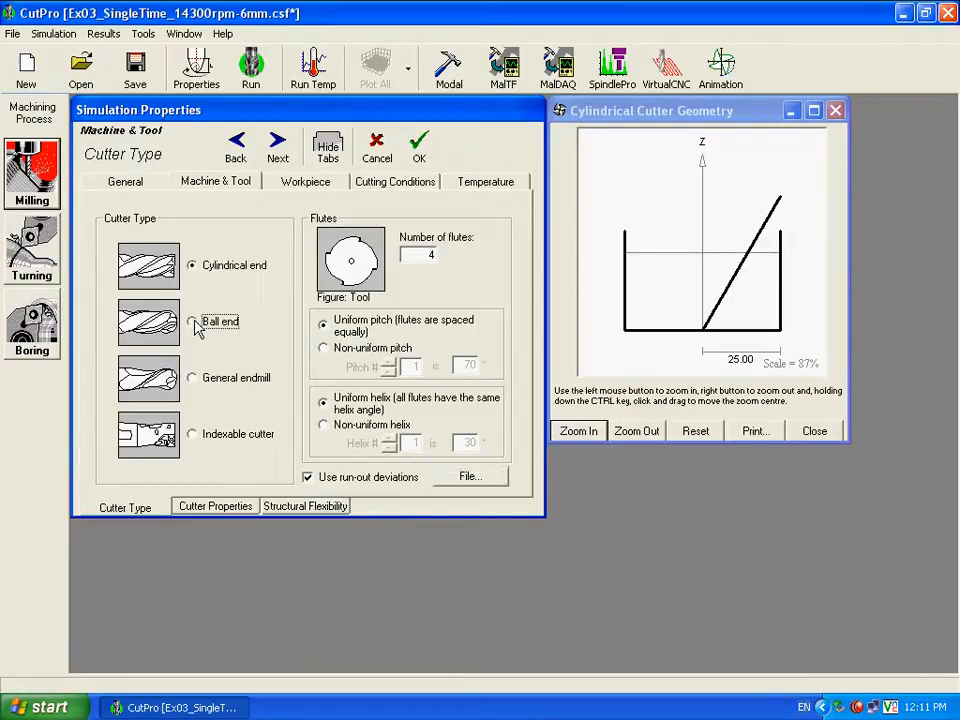
left_click(193, 379)
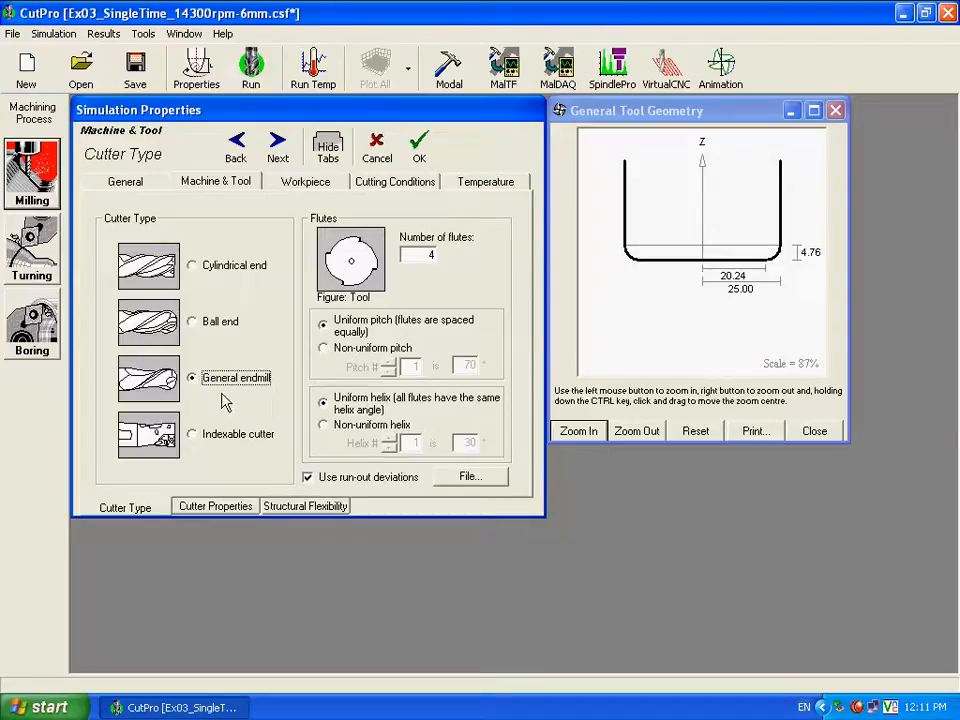
left_click(307, 477)
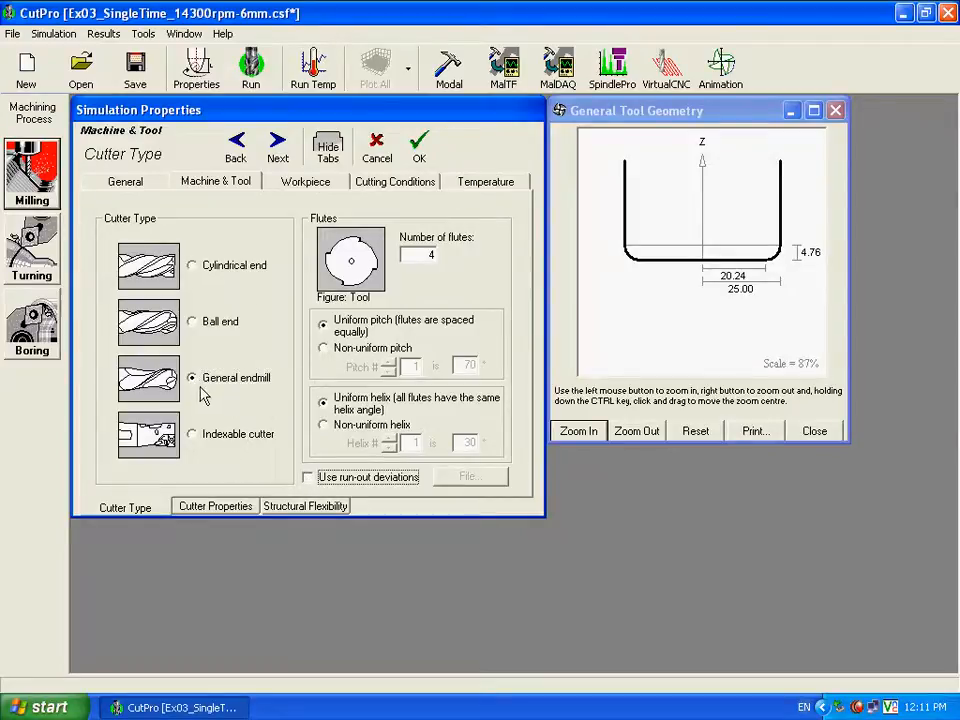
- Set the general endmill's length to 132 mm and its radius to 9.525 mm in the cutter properties
left_click(215, 506)
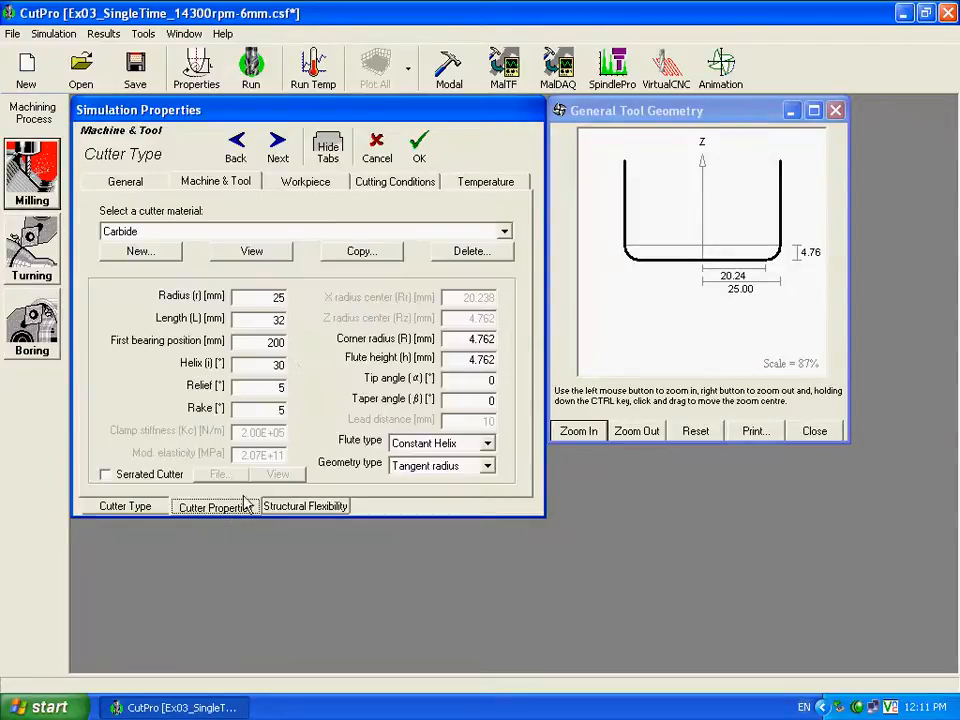
left_click(272, 319)
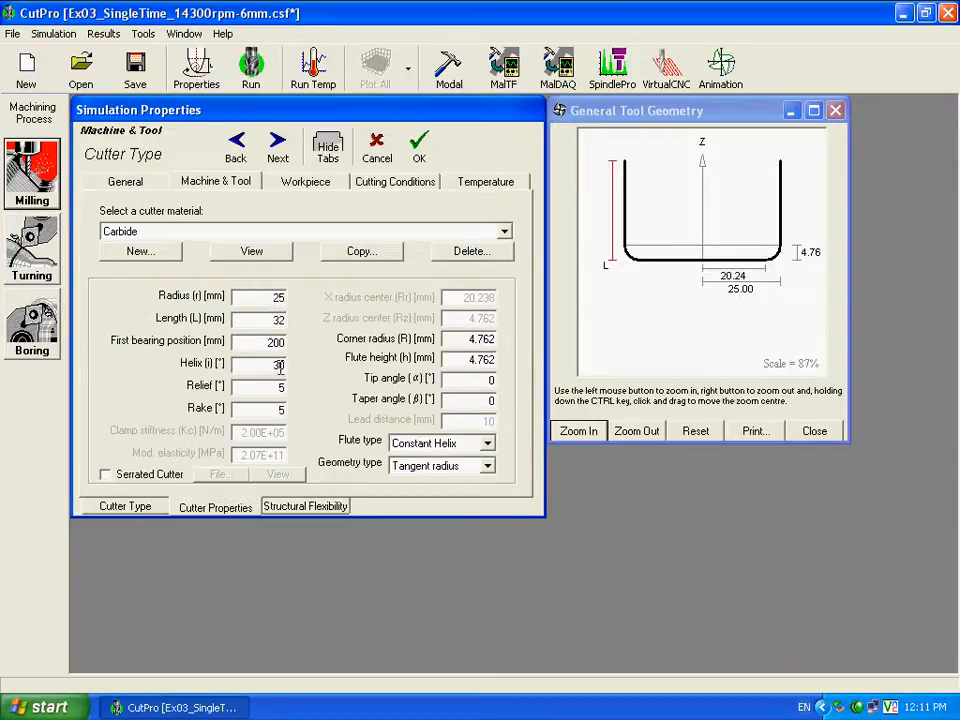
left_click(271, 297)
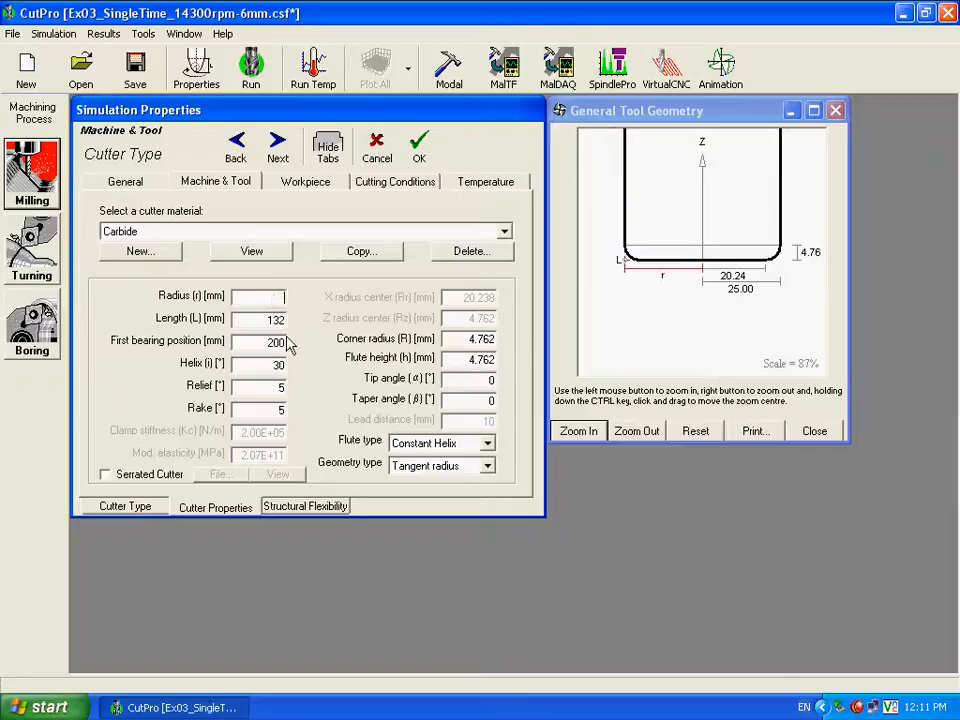
type("9.525")
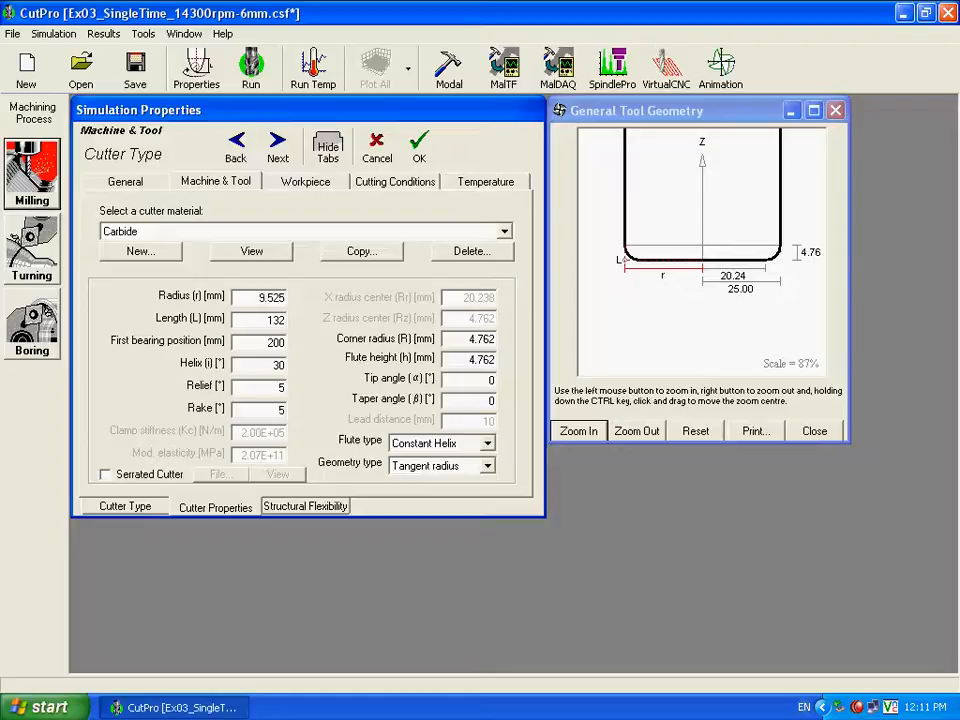
left_click(266, 297)
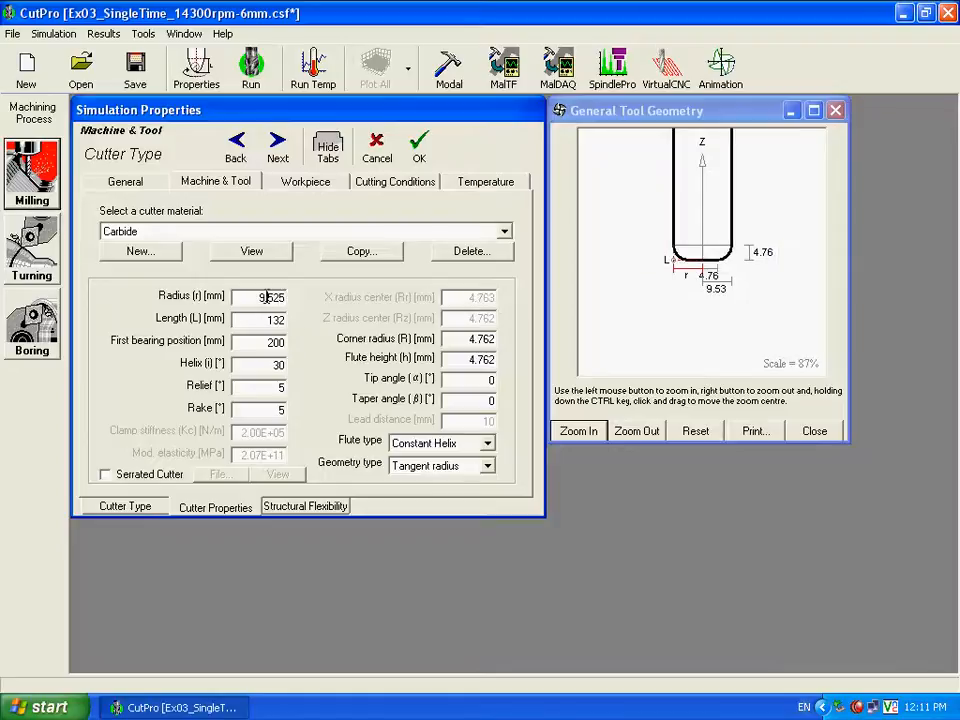
- Set the endmill's flute height to 114.762 mm, corner radius to 9.525 mm and taper angle to 7°
left_click(468, 359)
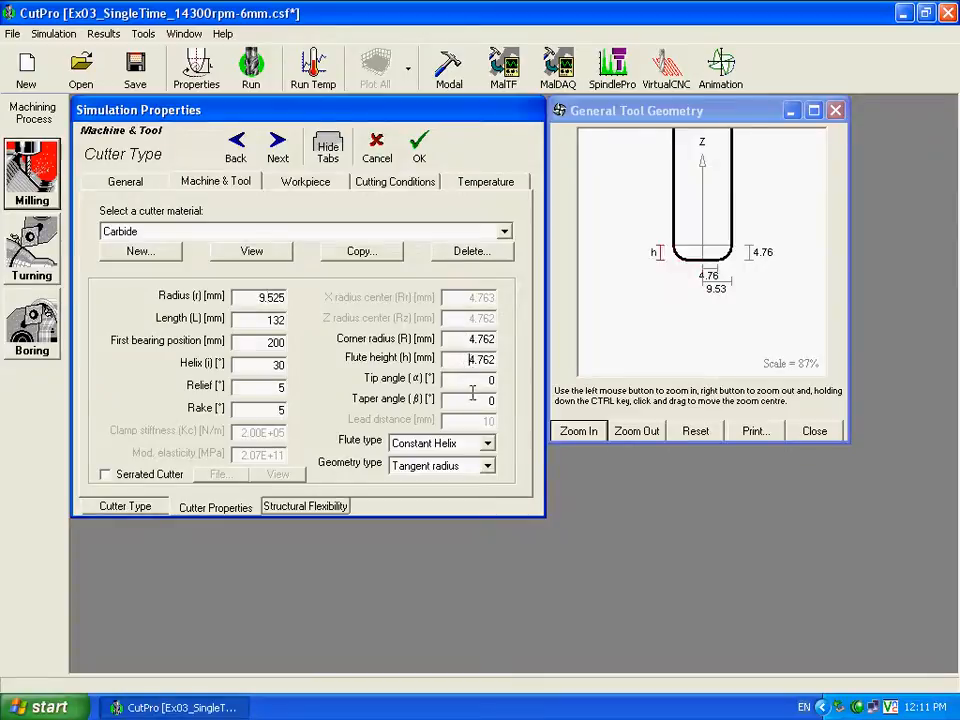
type("11")
left_click_drag(463, 340, 508, 362)
type("9.525")
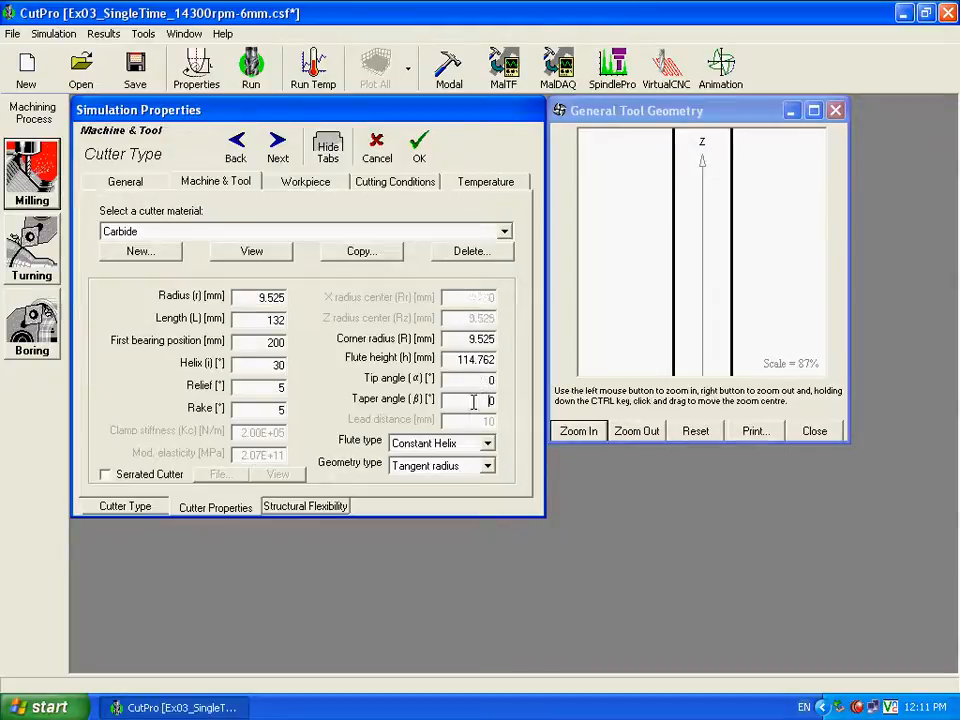
type("7")
left_click(490, 378)
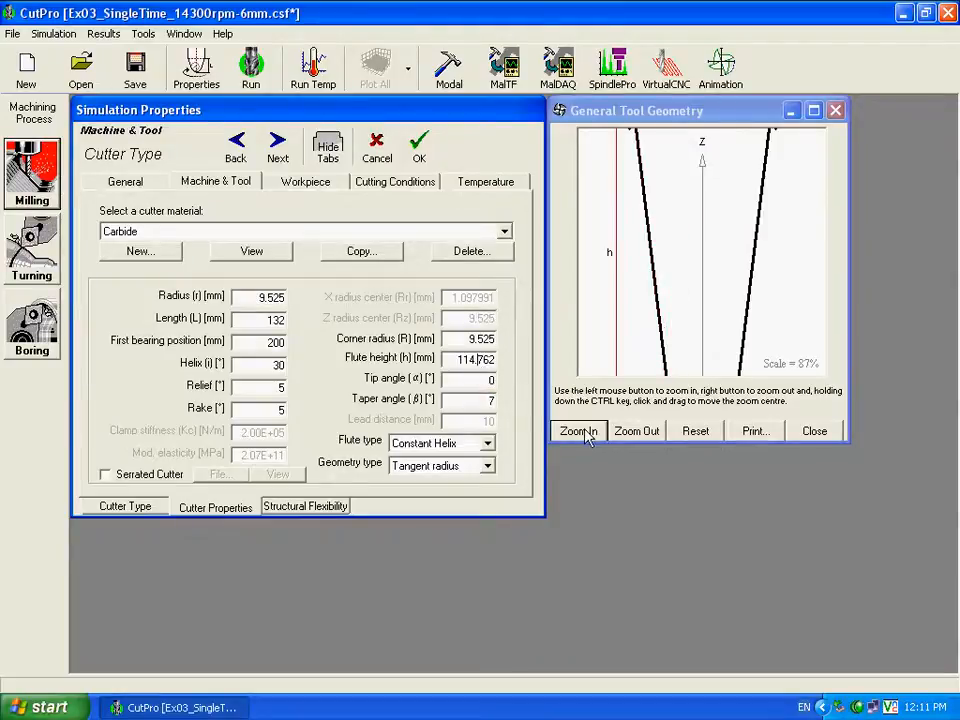
left_click(630, 433)
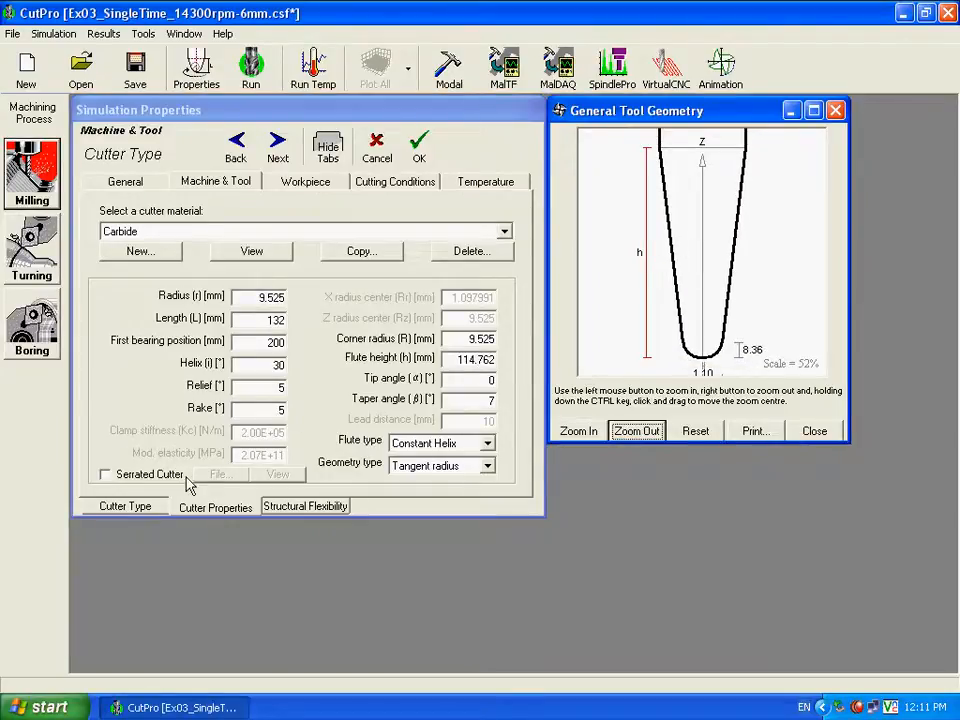
- Make the endmill a serrated cutter using the spline file serrated_cut.csp from the 2.5 Axis folder
left_click(105, 474)
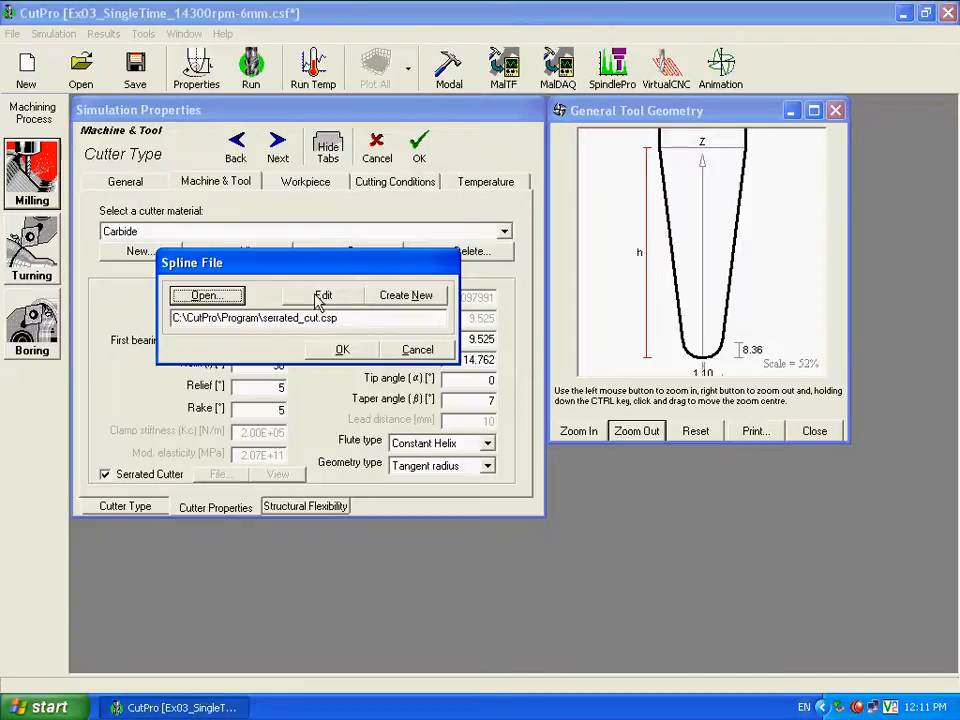
left_click(228, 296)
double_click(345, 172)
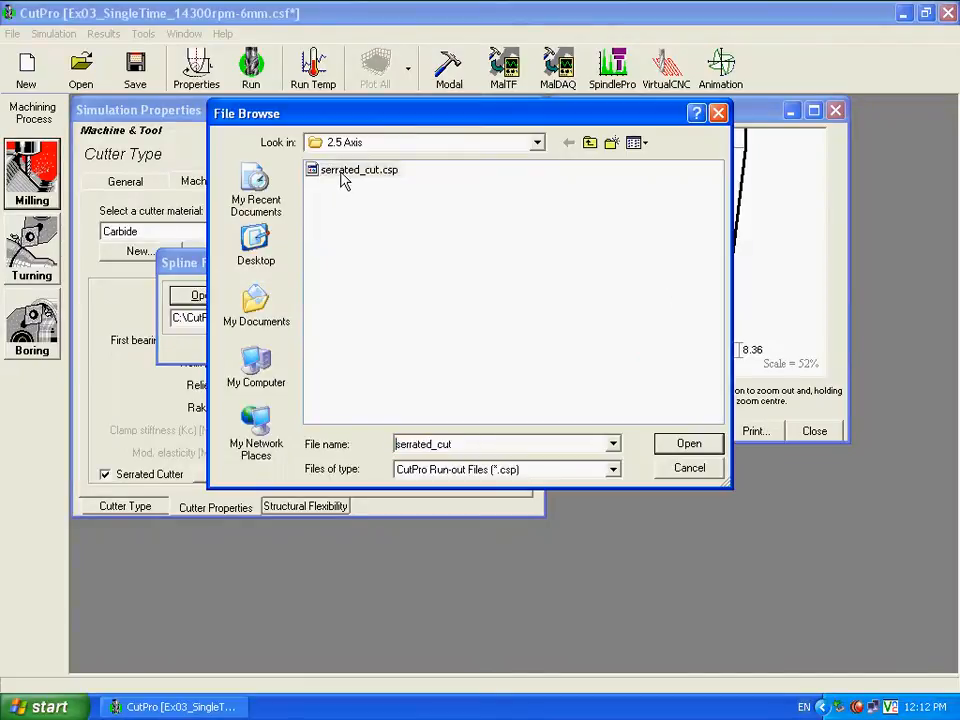
left_click(341, 350)
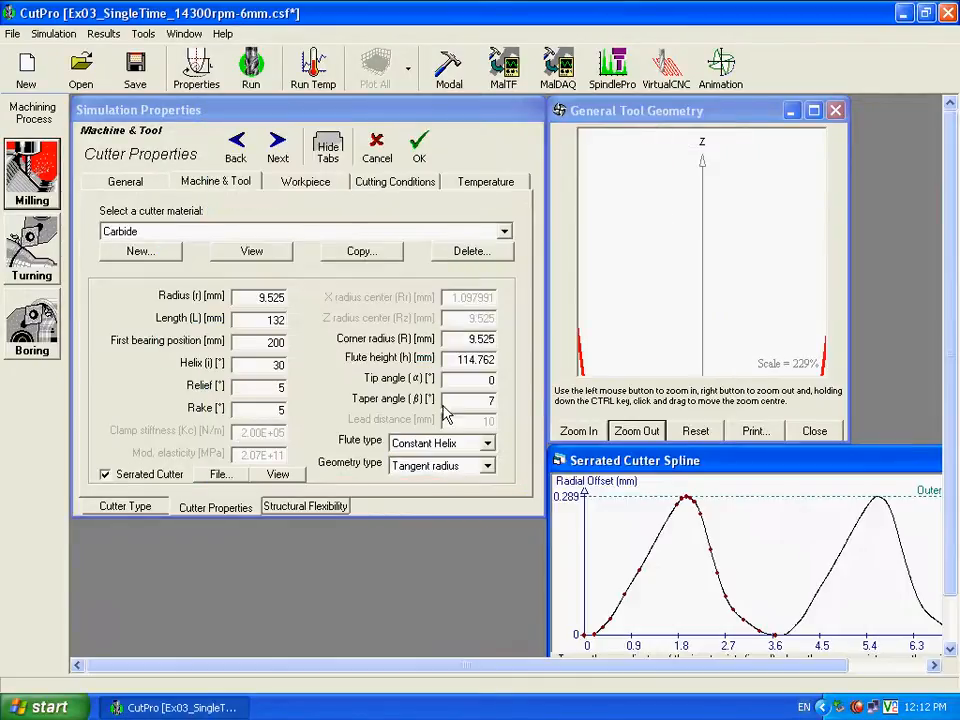
left_click(640, 434)
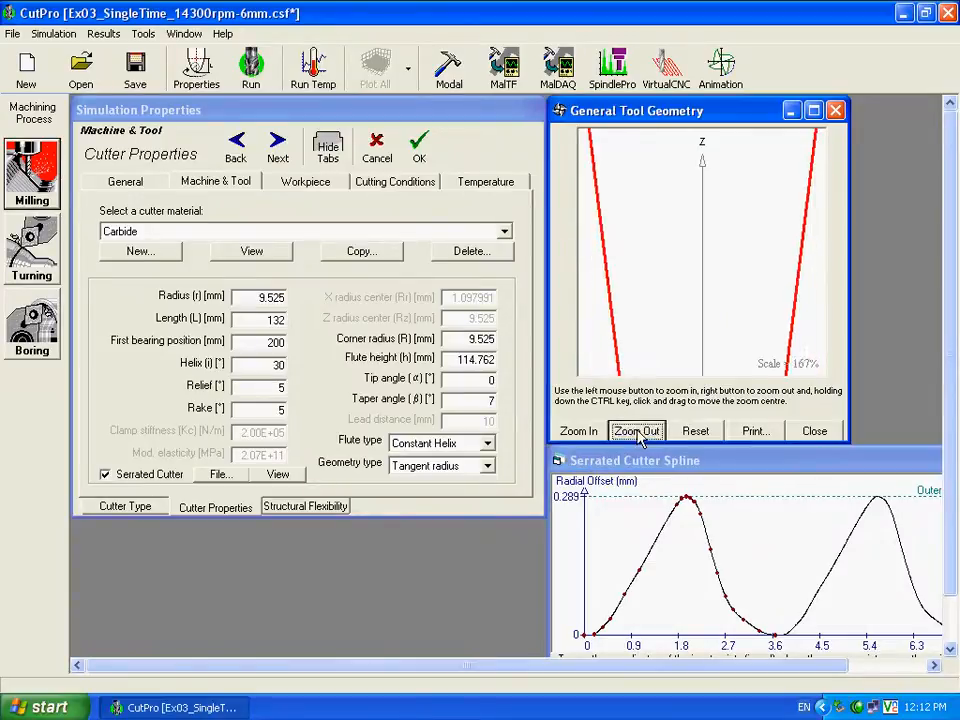
left_click(637, 433)
left_click(637, 433)
left_click(636, 433)
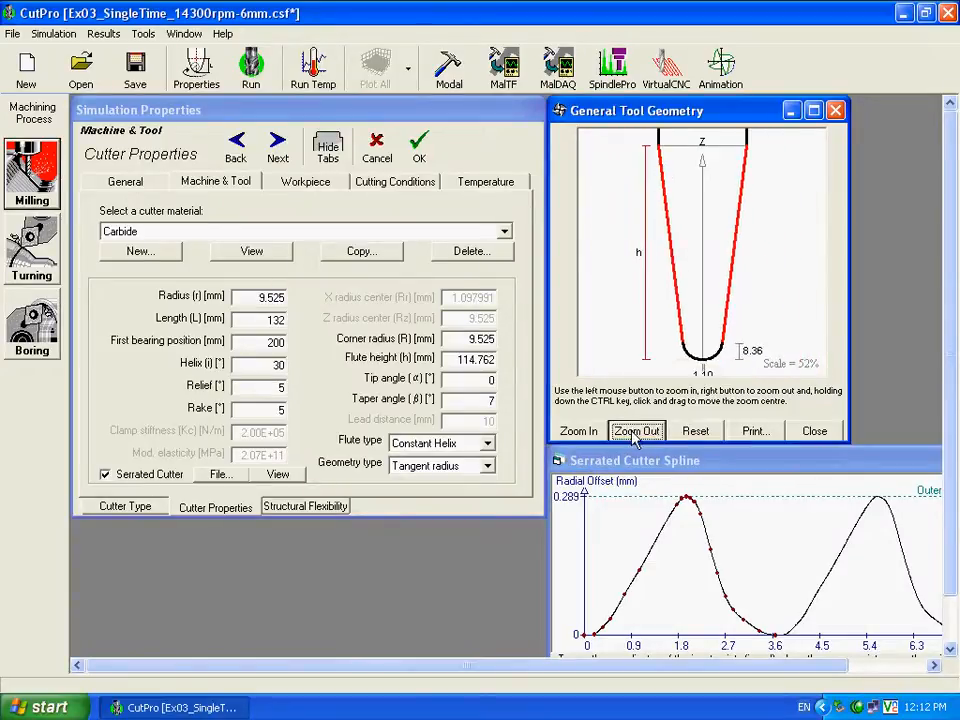
- Inspect the Serrated Cutter Spline's input points for flutes 1 and 2, and close the spline plot
left_click_drag(680, 461, 240, 274)
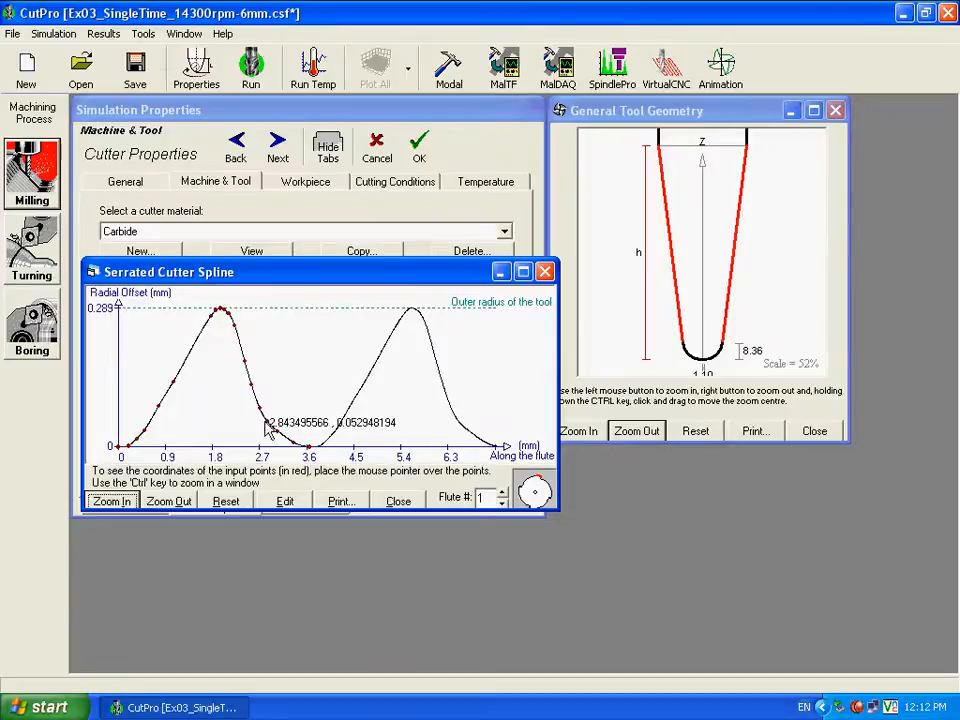
left_click(503, 492)
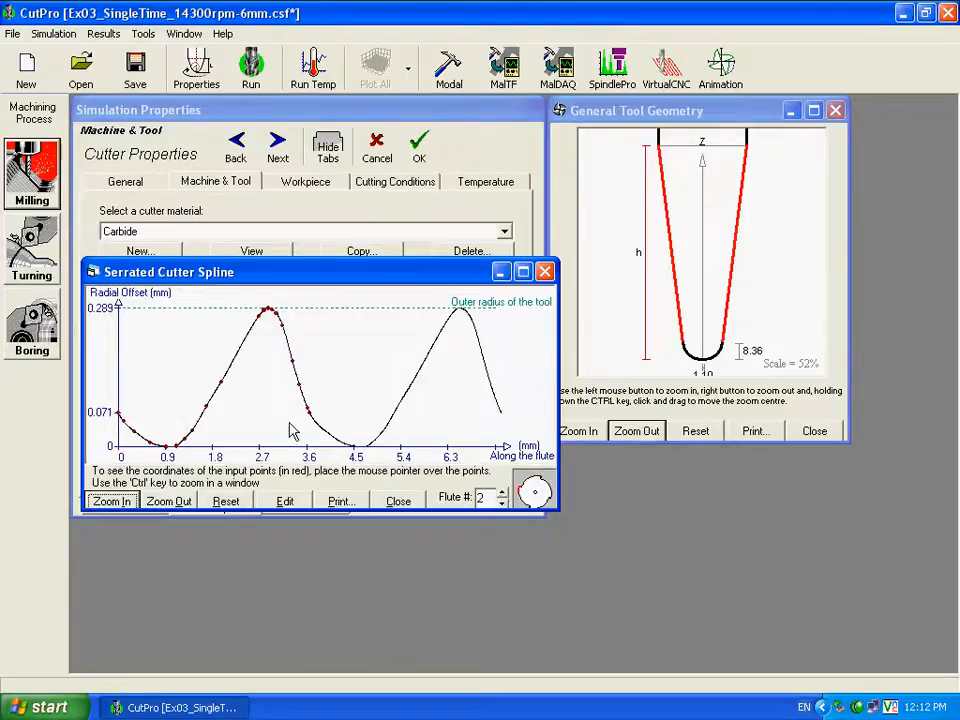
left_click(545, 272)
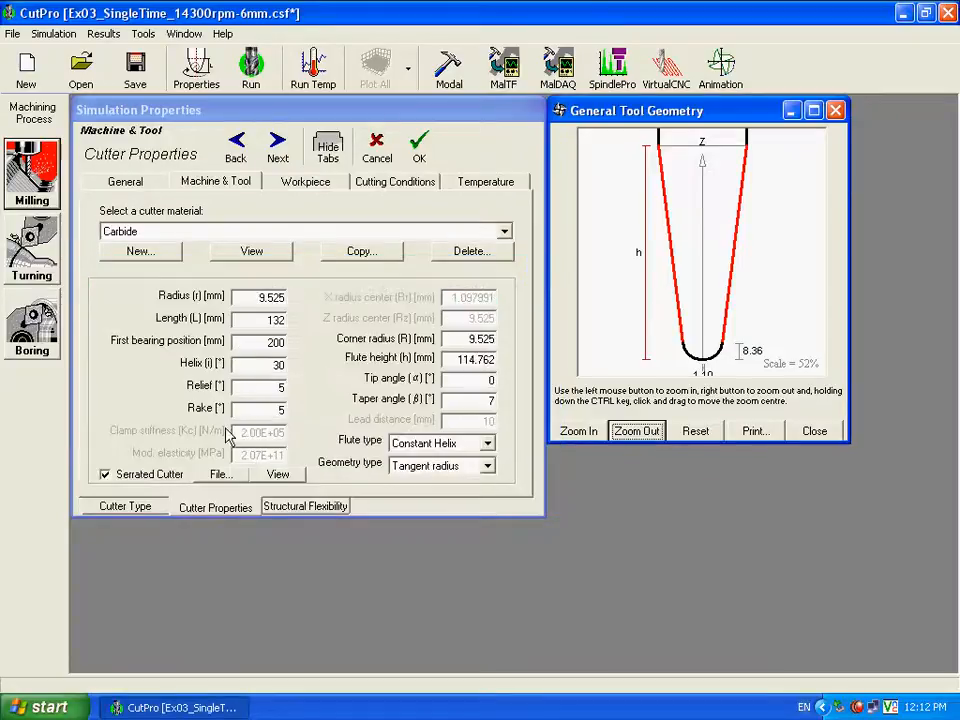
- Set the cutter type to Indexable cutter and review its insert parameters and the Rectangular #1 insert type's dimensions
left_click(120, 508)
left_click(192, 434)
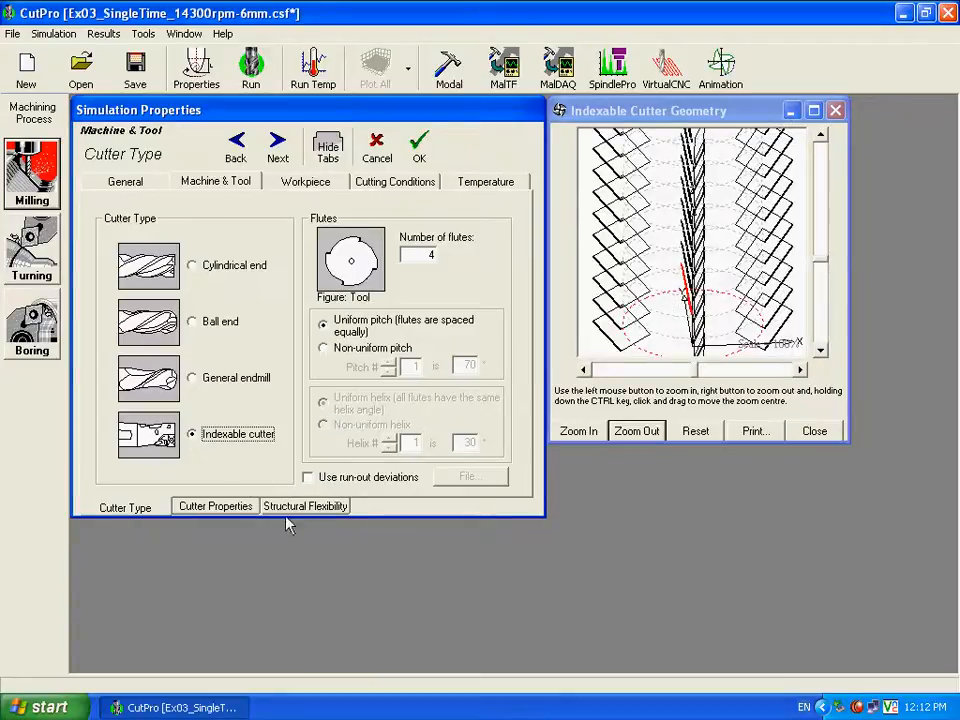
left_click(205, 508)
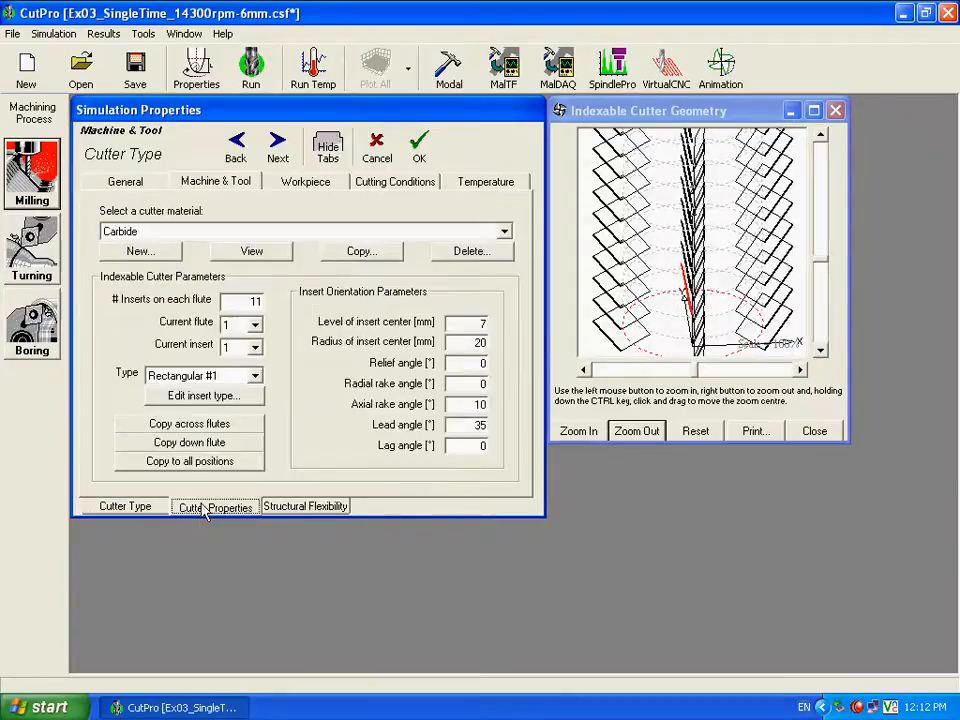
left_click(192, 397)
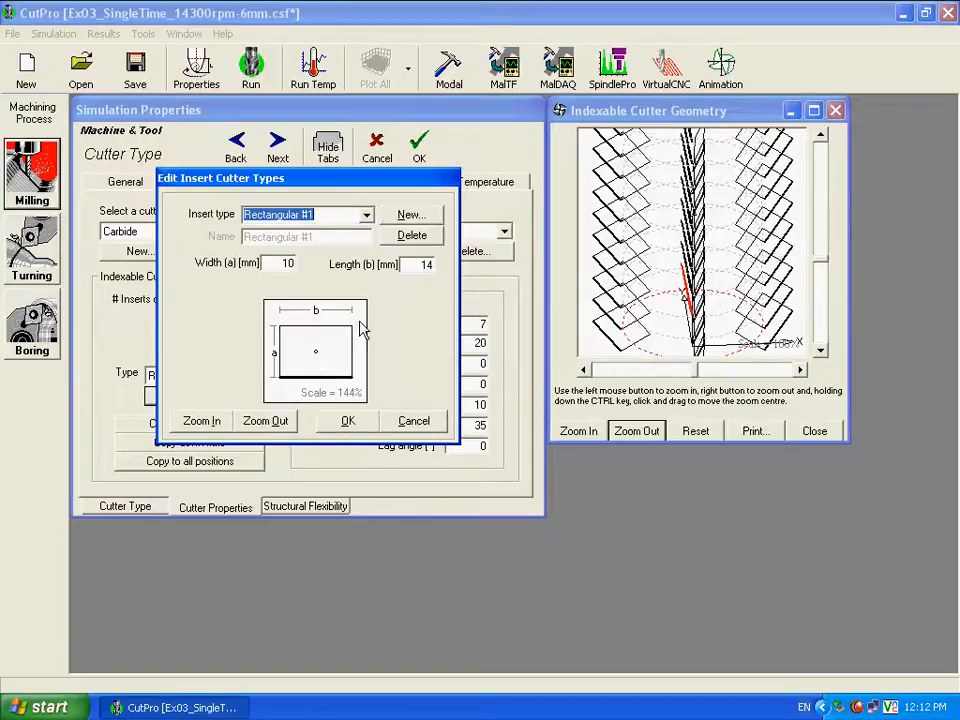
left_click(416, 424)
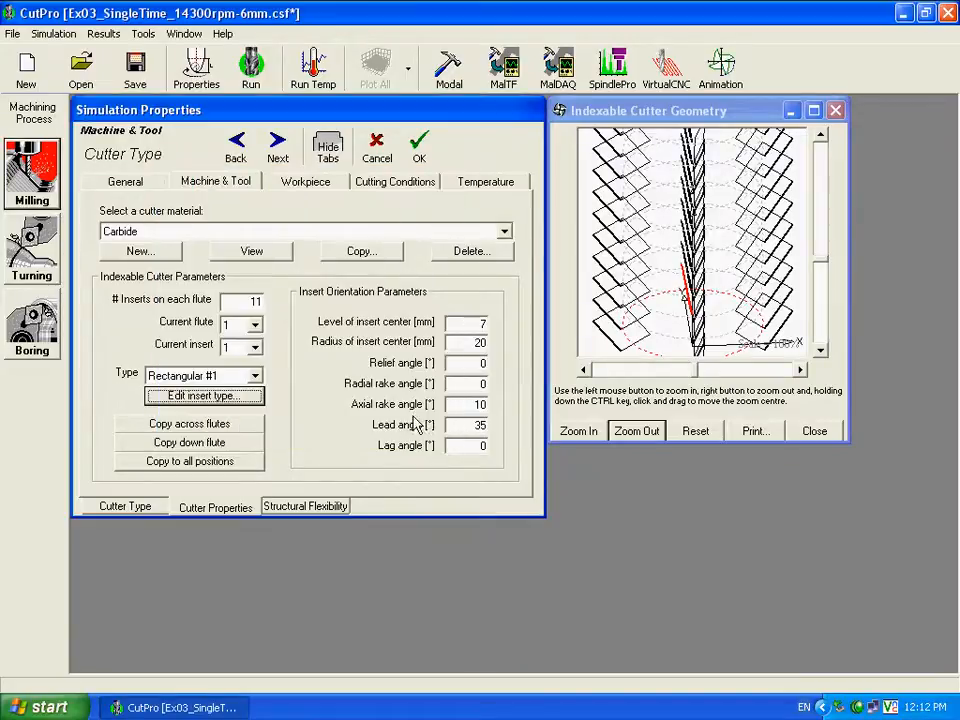
left_click(135, 506)
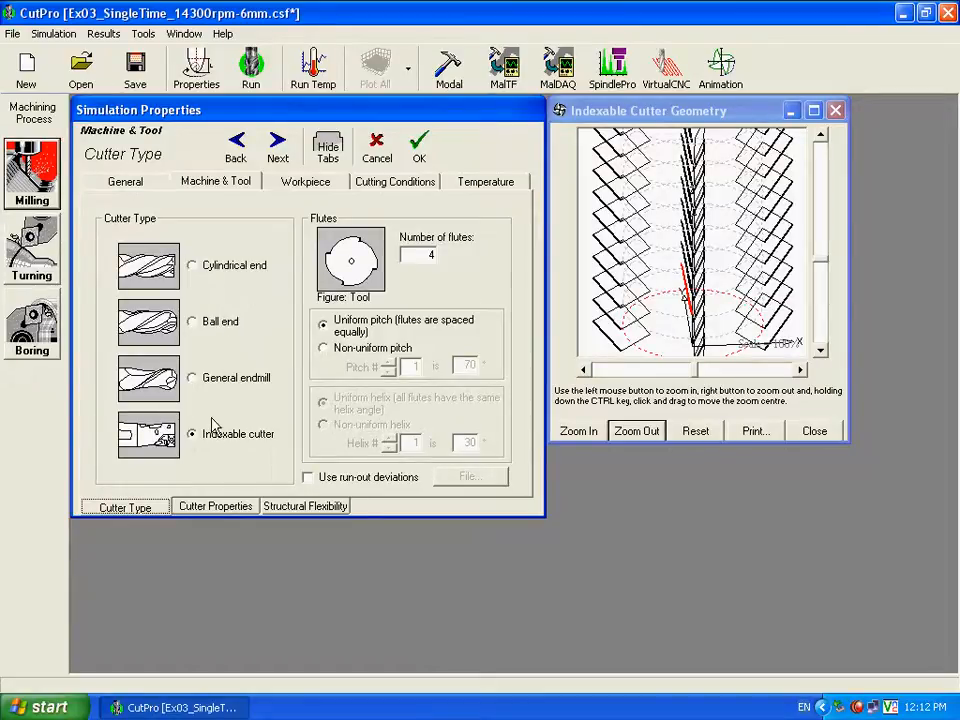
- Preview the sample results of the multiple analytical, time-domain lobes and variable pitch modes, and select Cutting coefficient identification
left_click(133, 184)
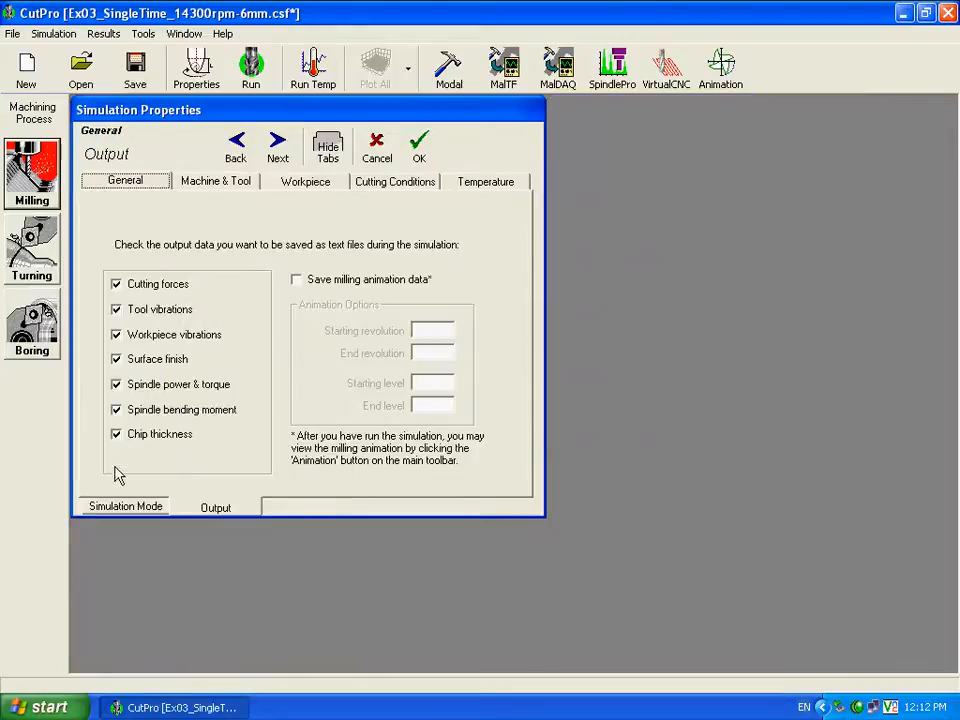
left_click(88, 505)
left_click(110, 328)
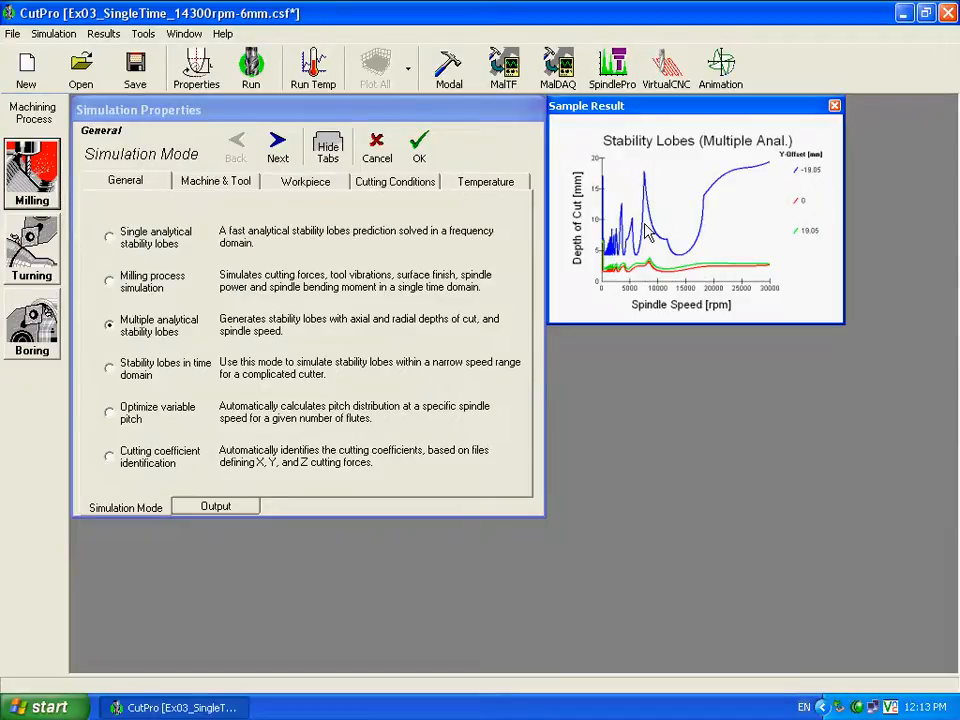
left_click(110, 369)
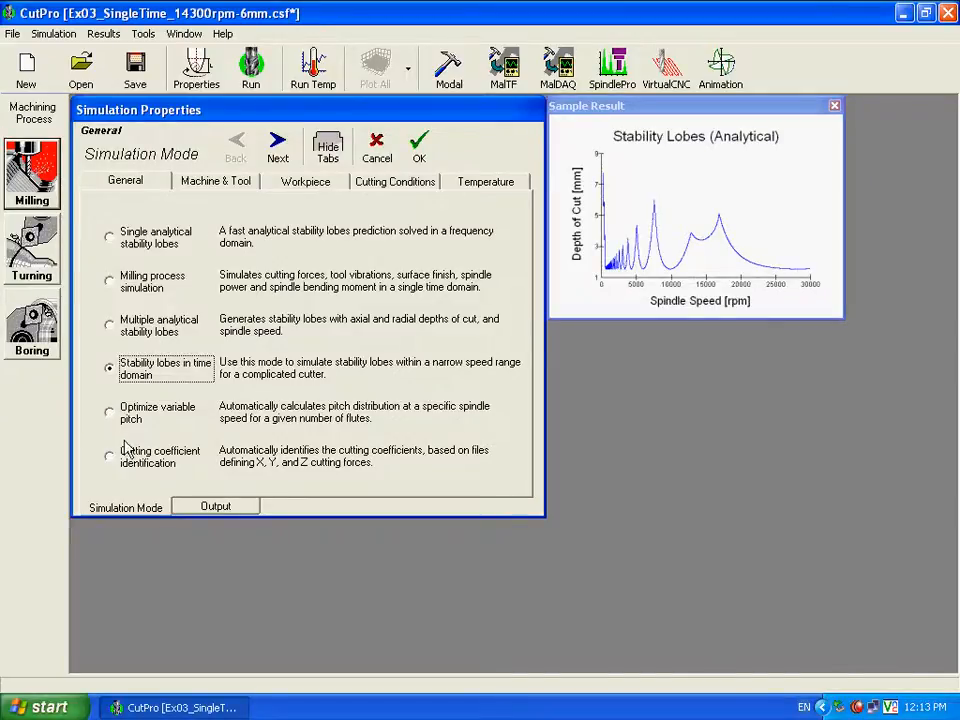
left_click(110, 411)
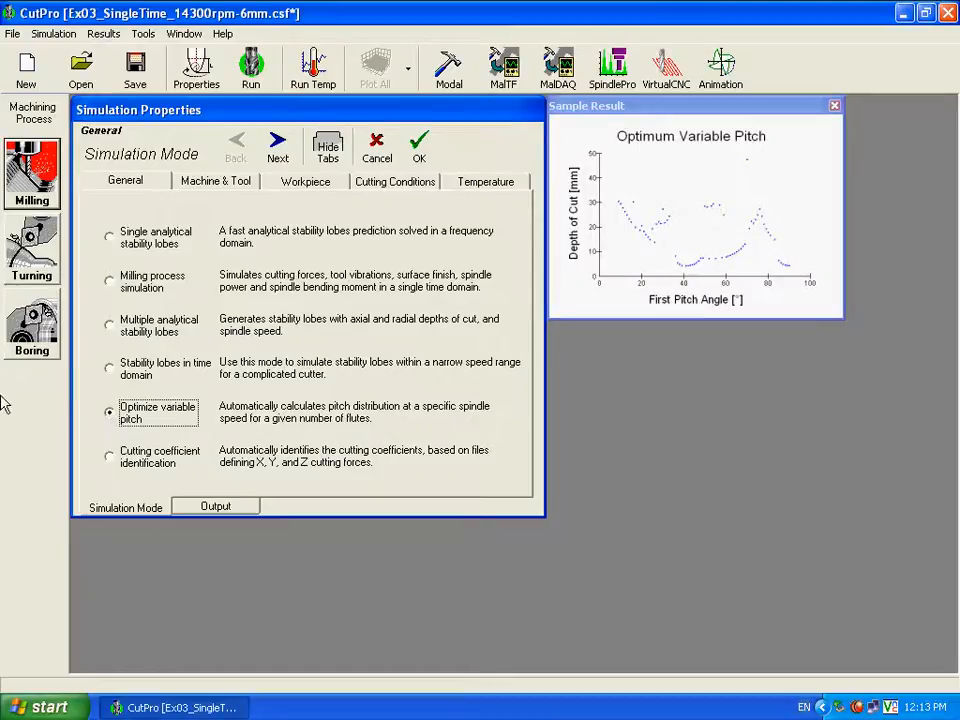
left_click(110, 457)
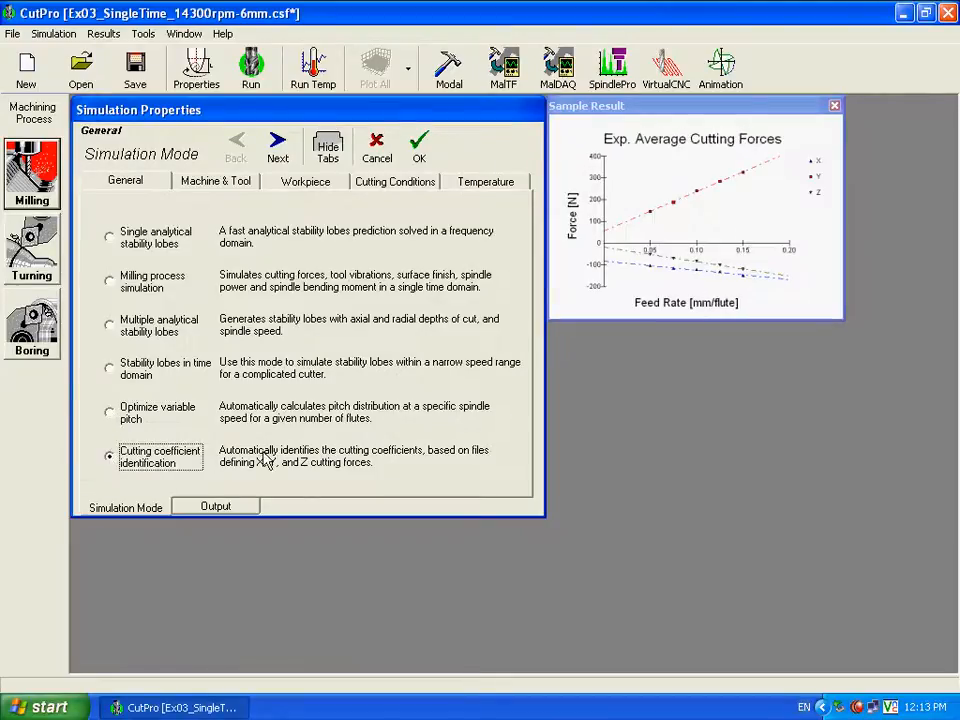
- Try to apply the Cutting coefficient identification mode without choosing replacements for the experimental cutting force files
left_click(420, 150)
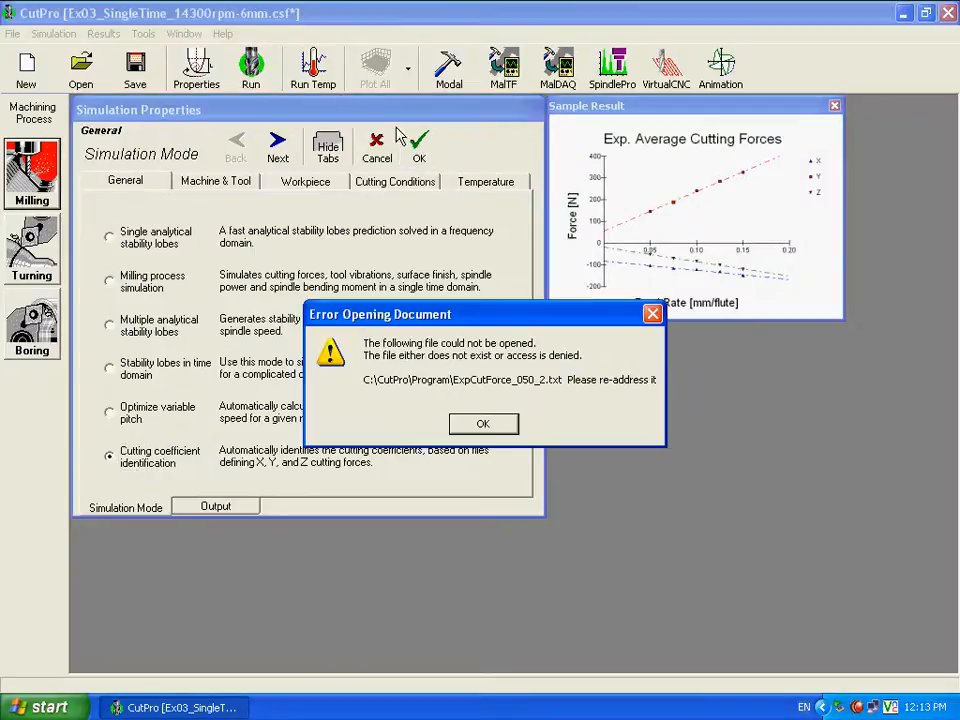
left_click(484, 422)
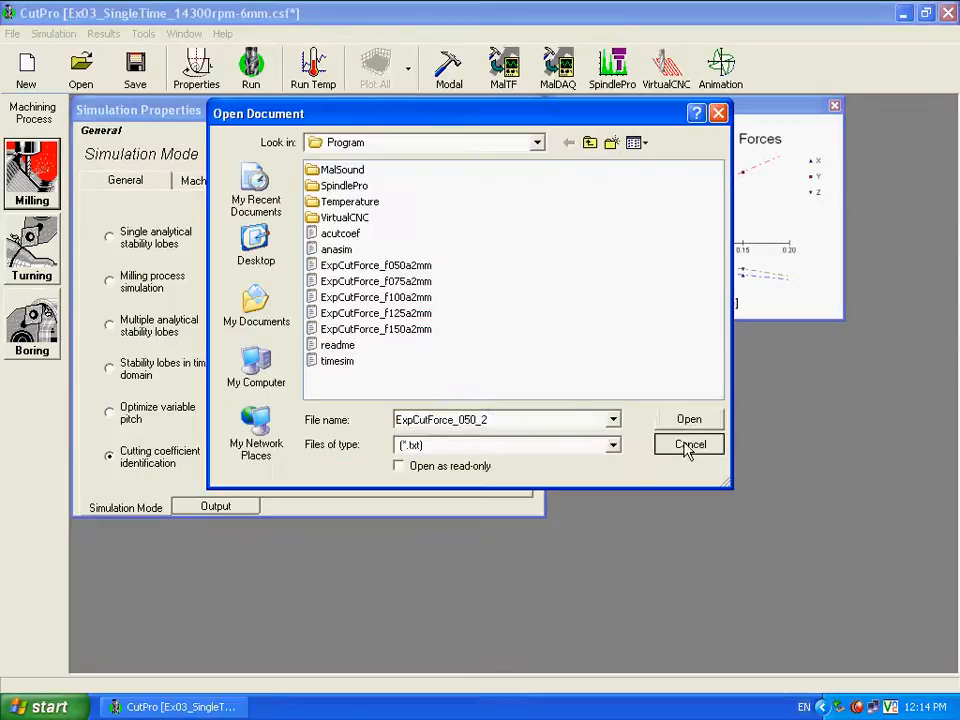
left_click(688, 446)
left_click(488, 418)
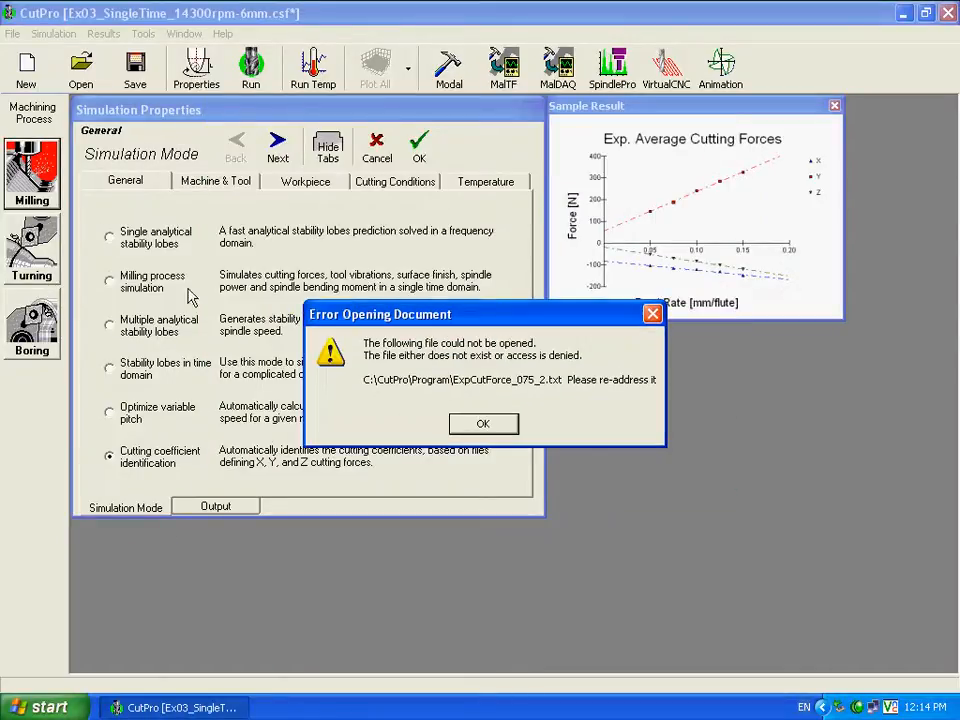
left_click(482, 422)
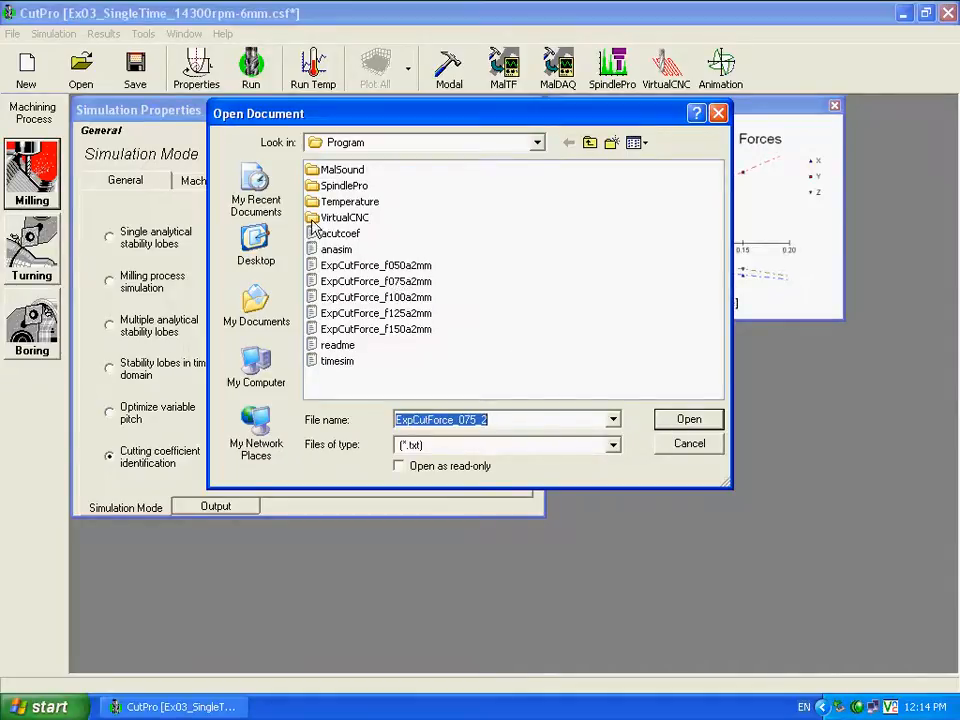
left_click(679, 449)
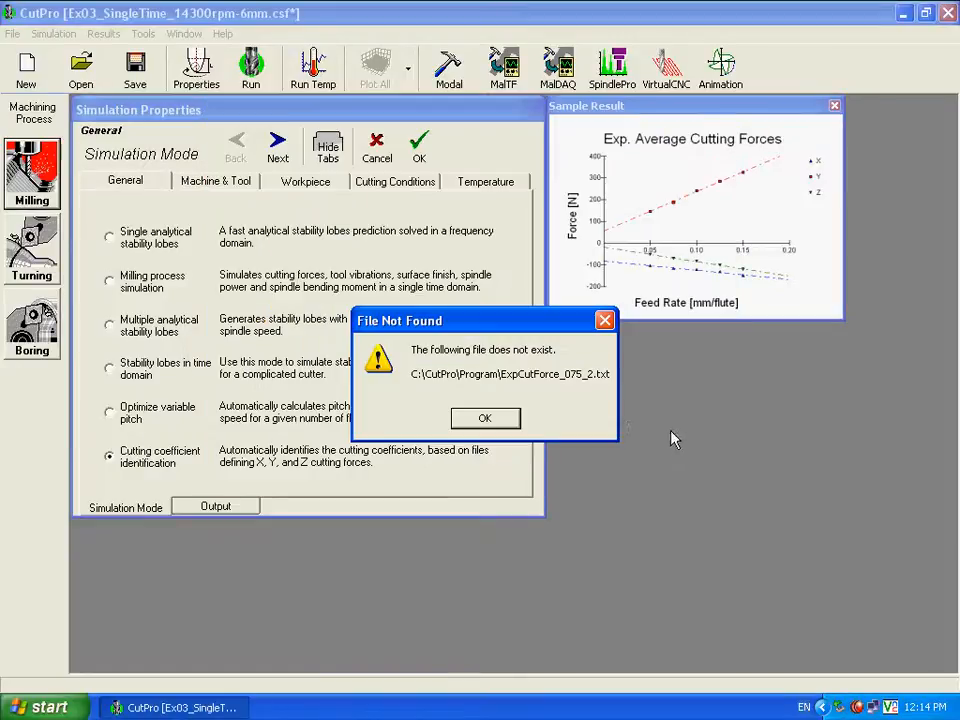
left_click(605, 321)
left_click(652, 314)
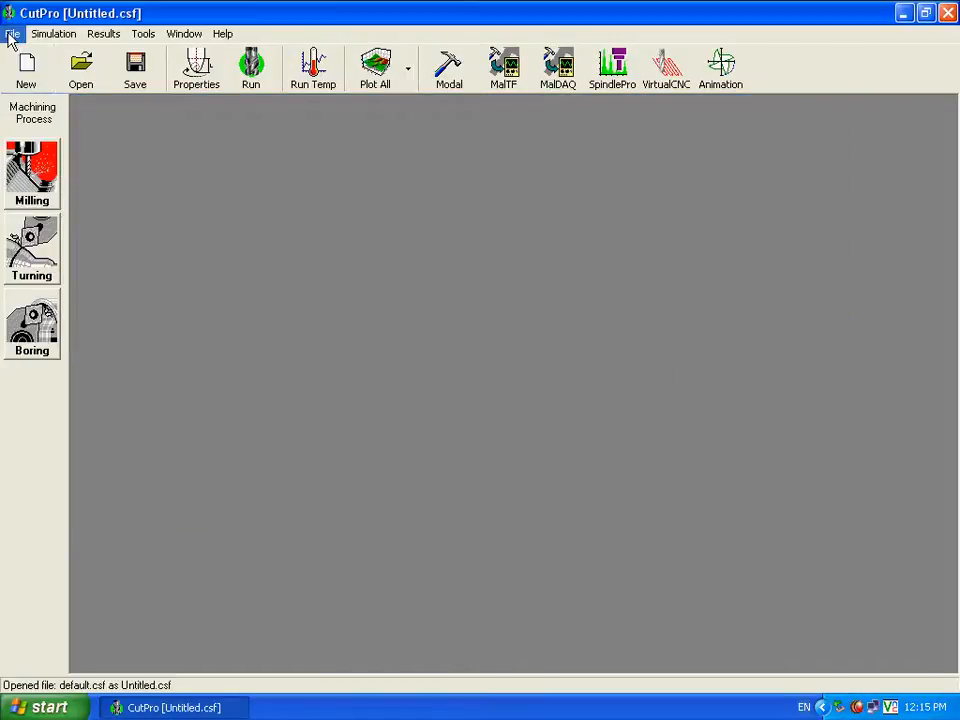
- Close the untitled simulation document without saving it
left_click(12, 33)
left_click(35, 64)
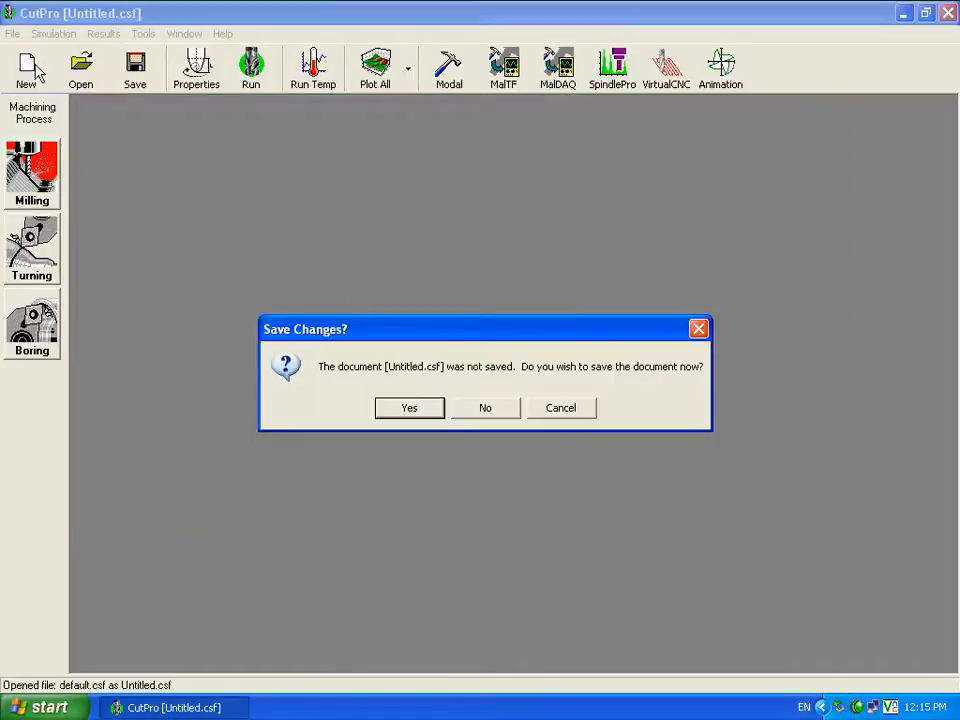
left_click(478, 411)
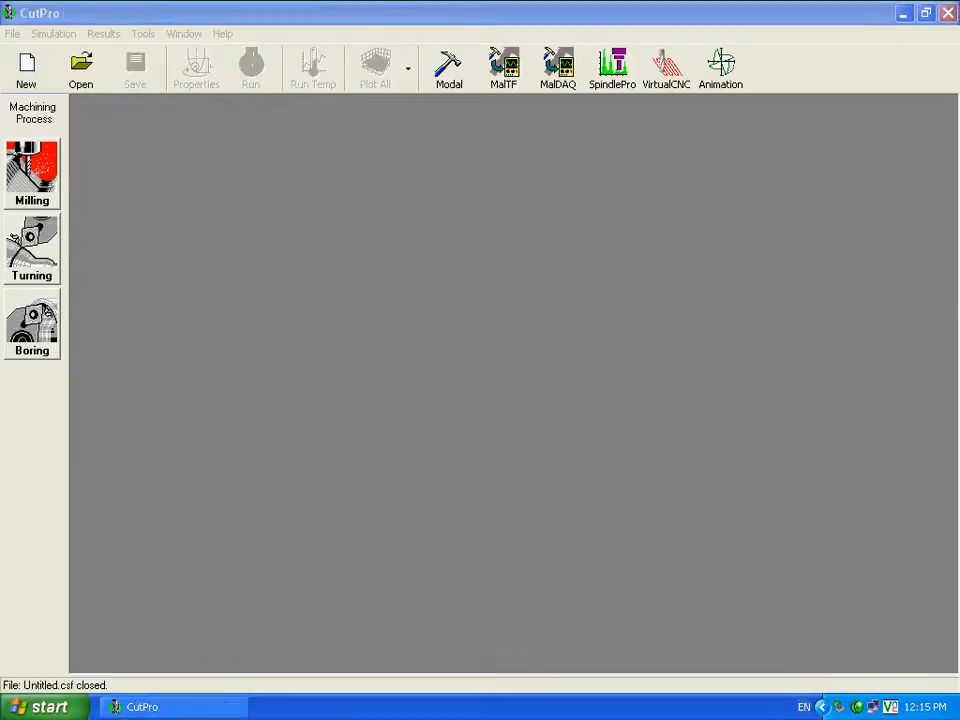
- Open the Ex07_CuttingCoef example from CutPro's Examples, Milling, 2.5 Axis folder
left_click_drag(635, 128, 441, 117)
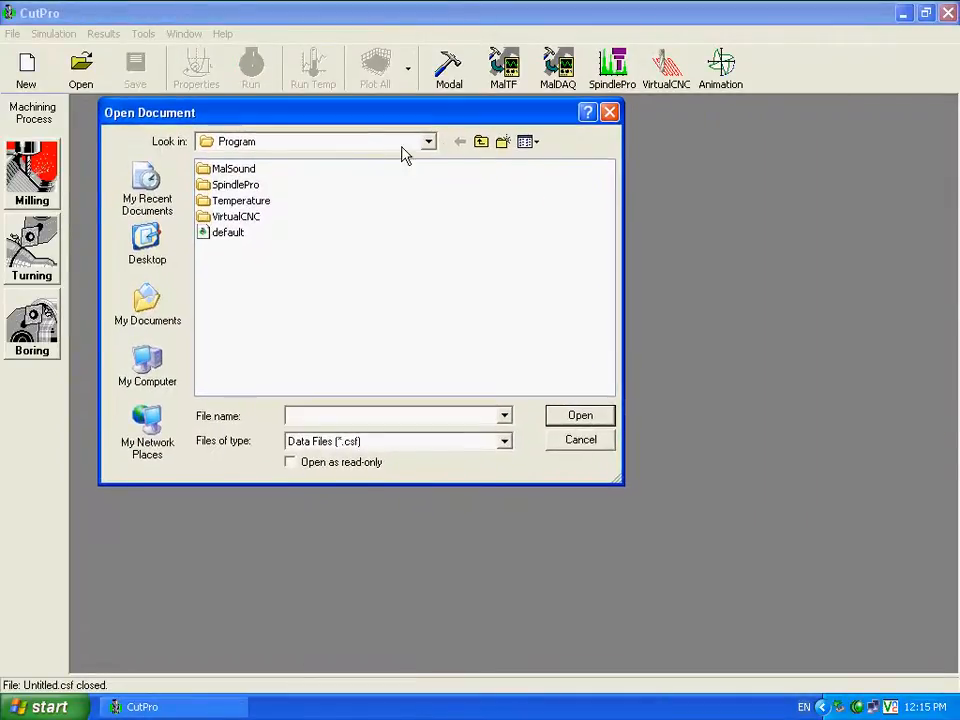
left_click(481, 141)
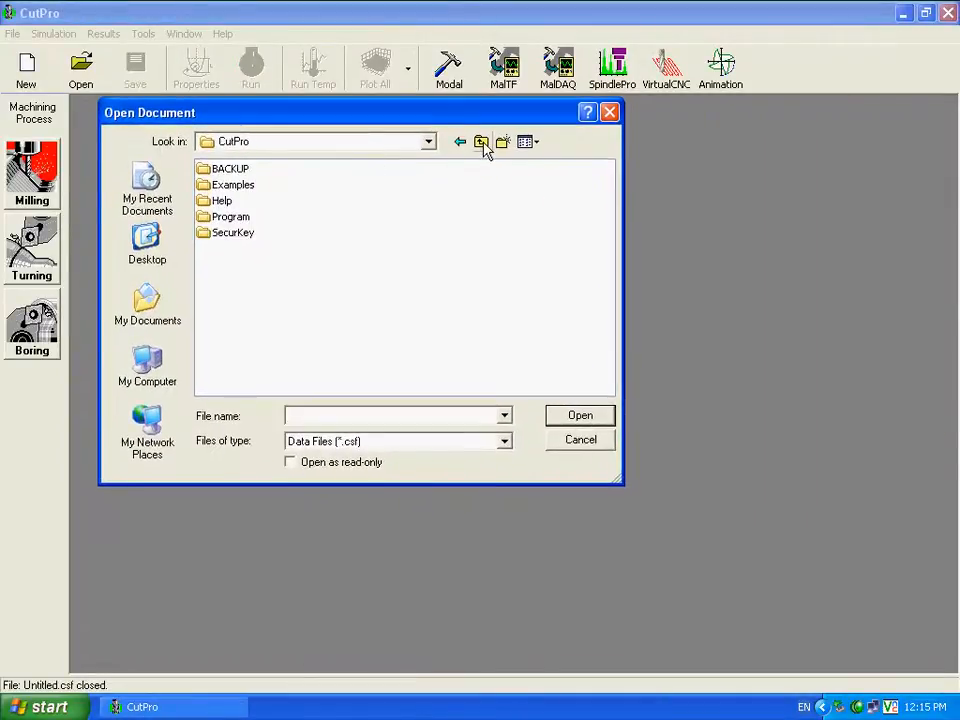
double_click(240, 185)
double_click(220, 216)
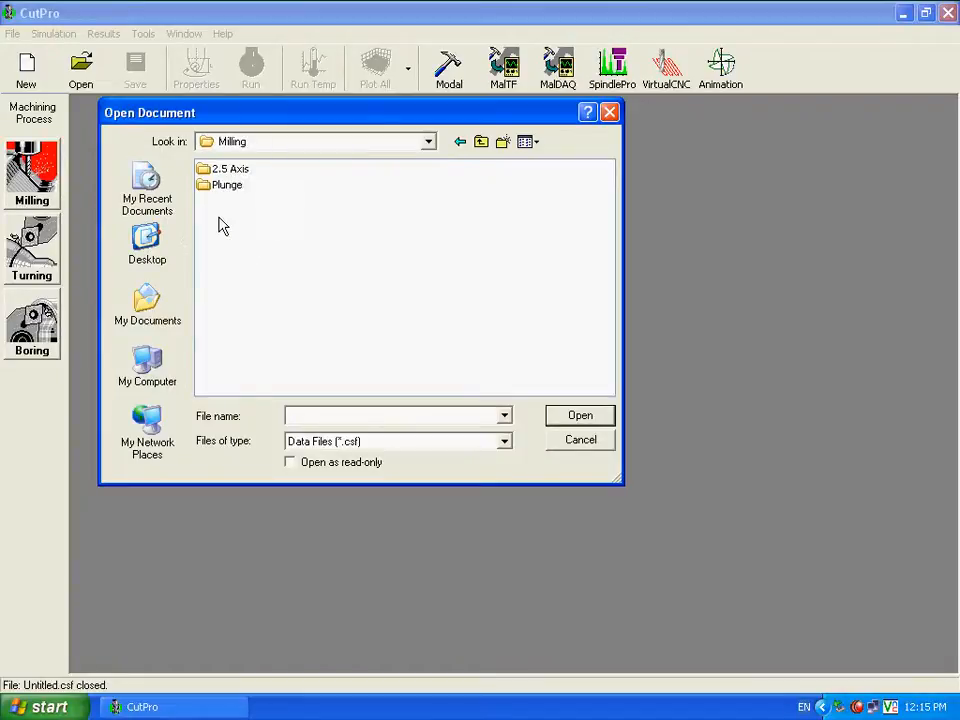
double_click(218, 168)
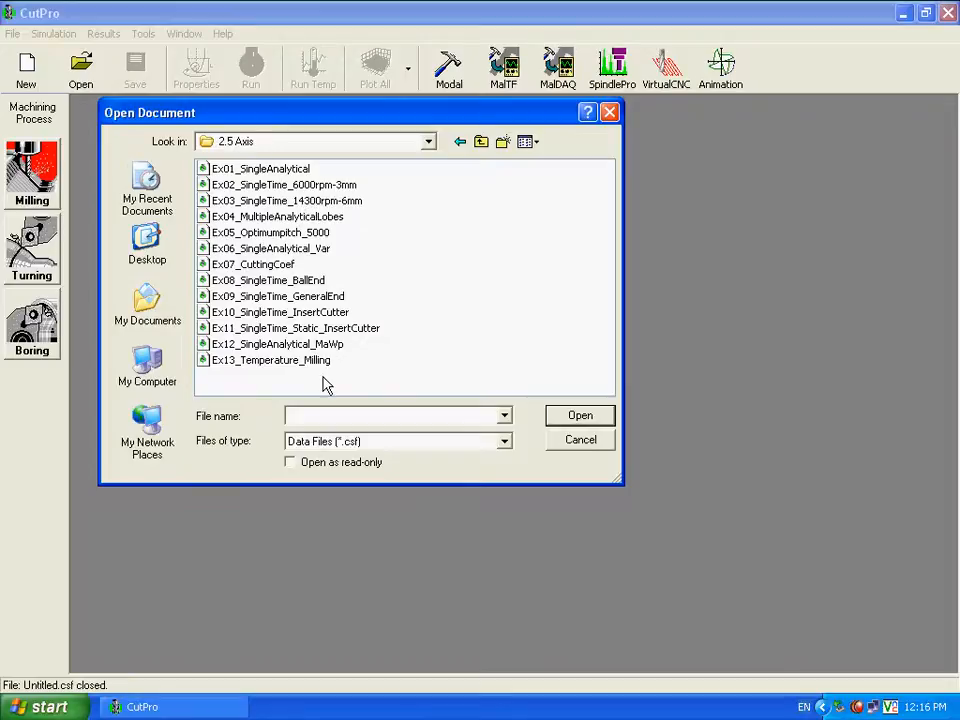
double_click(236, 264)
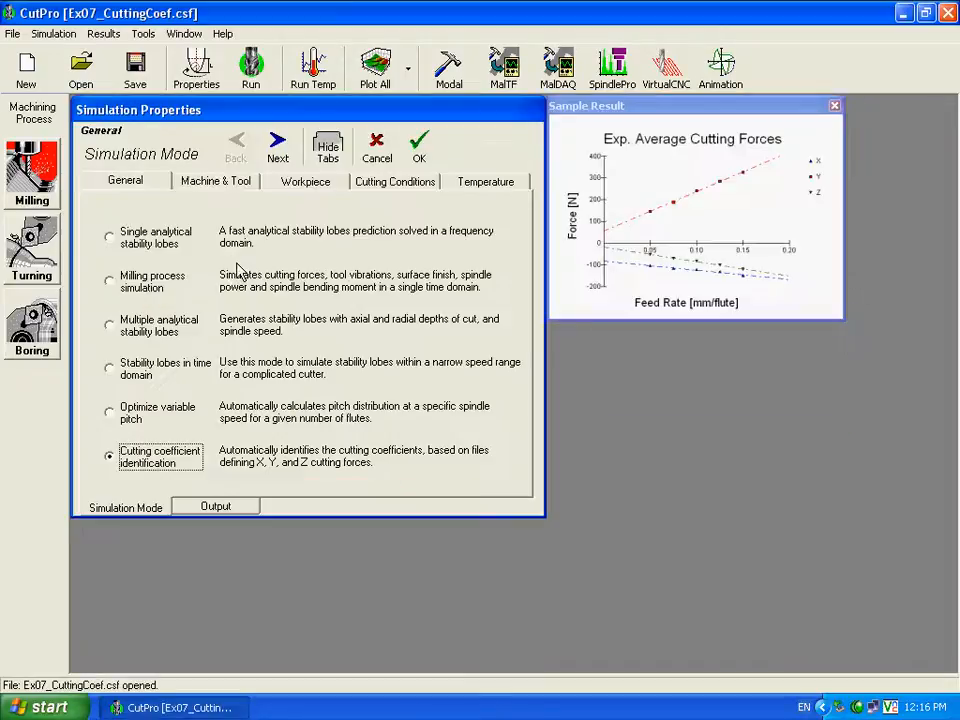
- Review the example's output, cutter type, cutter properties, machine and workpiece flexibility, workpiece material and milling mode settings
left_click(280, 148)
left_click(280, 148)
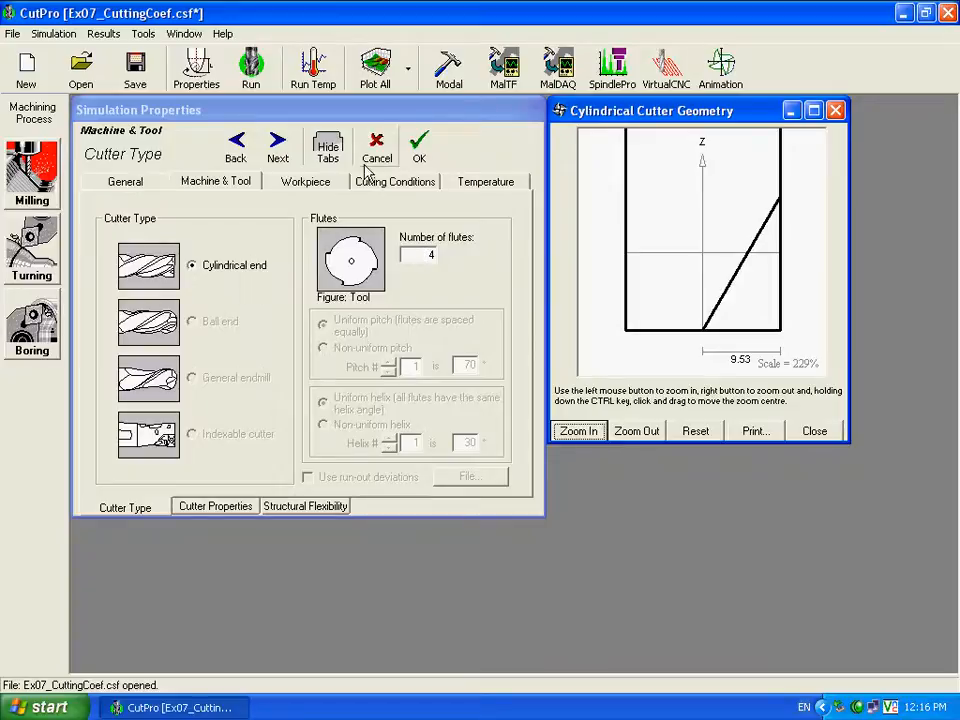
left_click(280, 148)
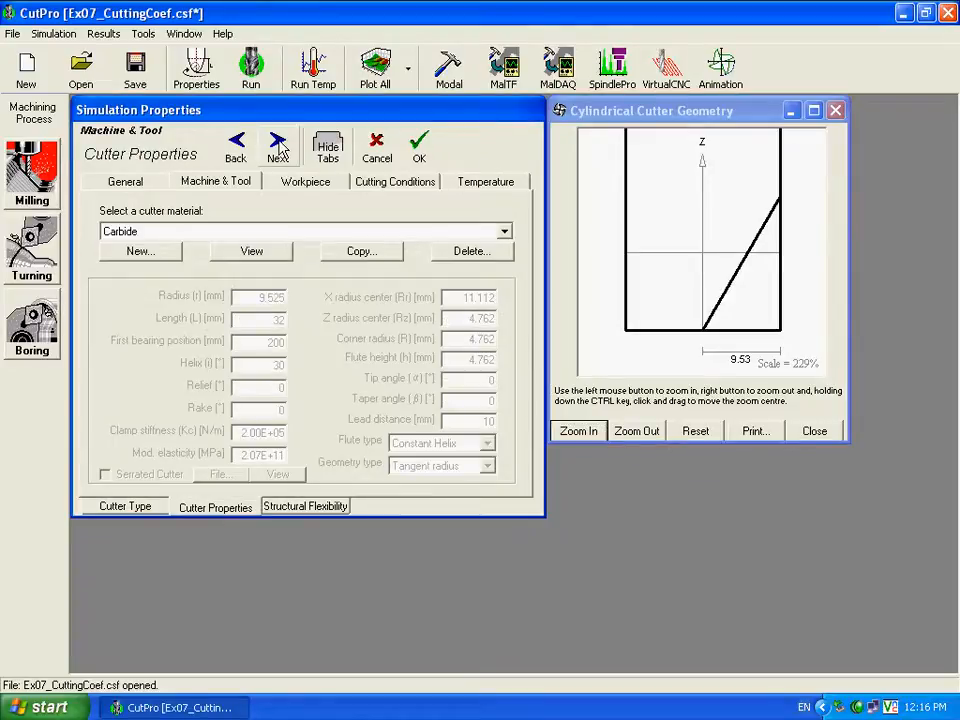
left_click(280, 146)
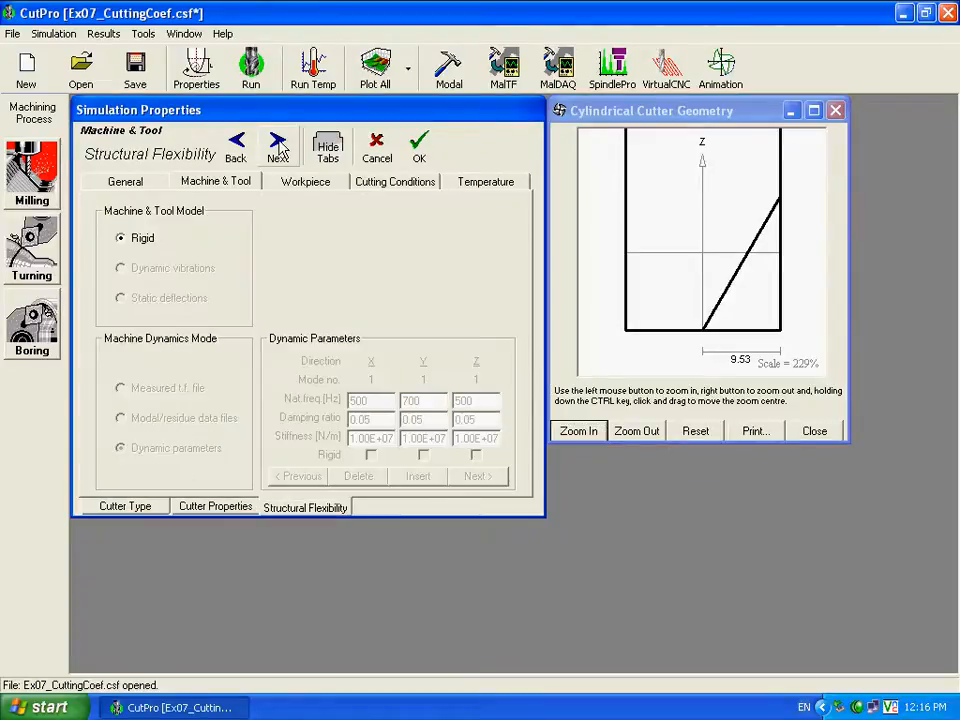
left_click(280, 146)
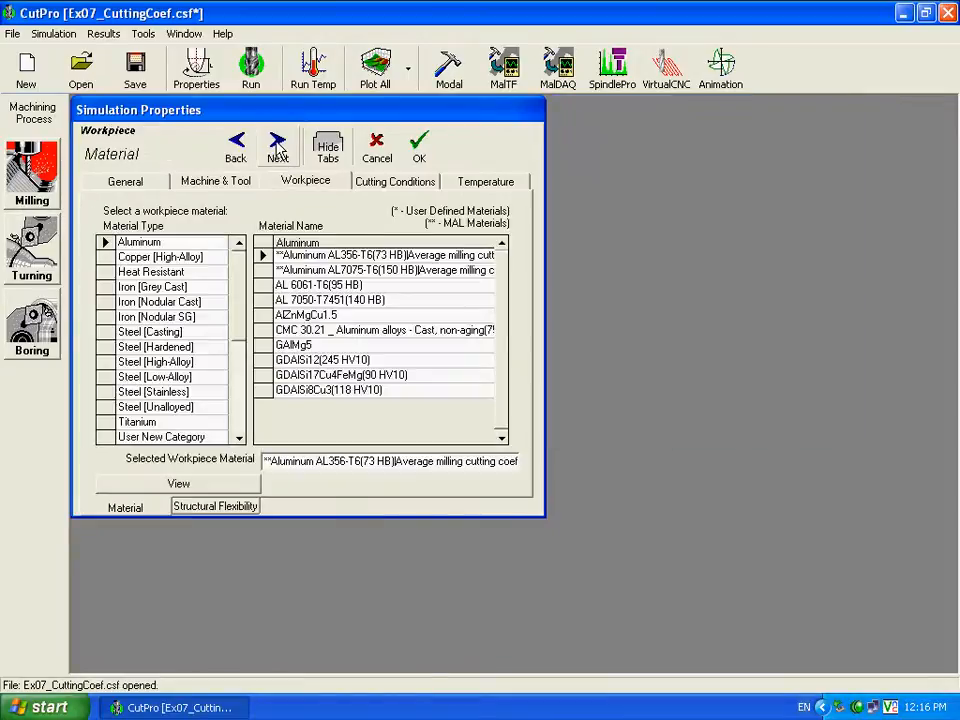
left_click(279, 146)
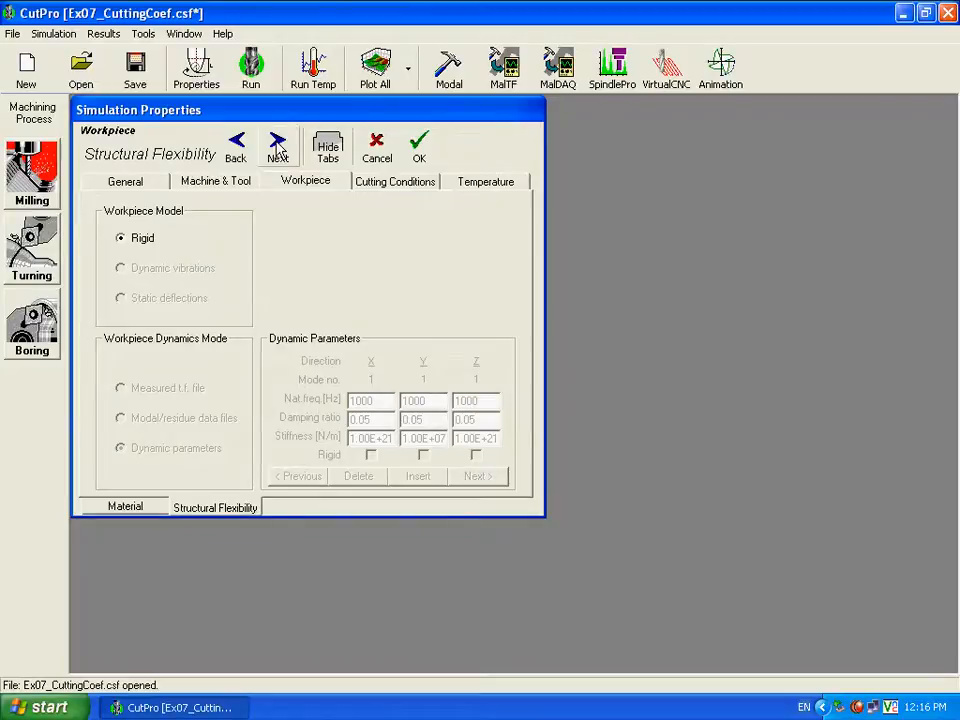
left_click(280, 147)
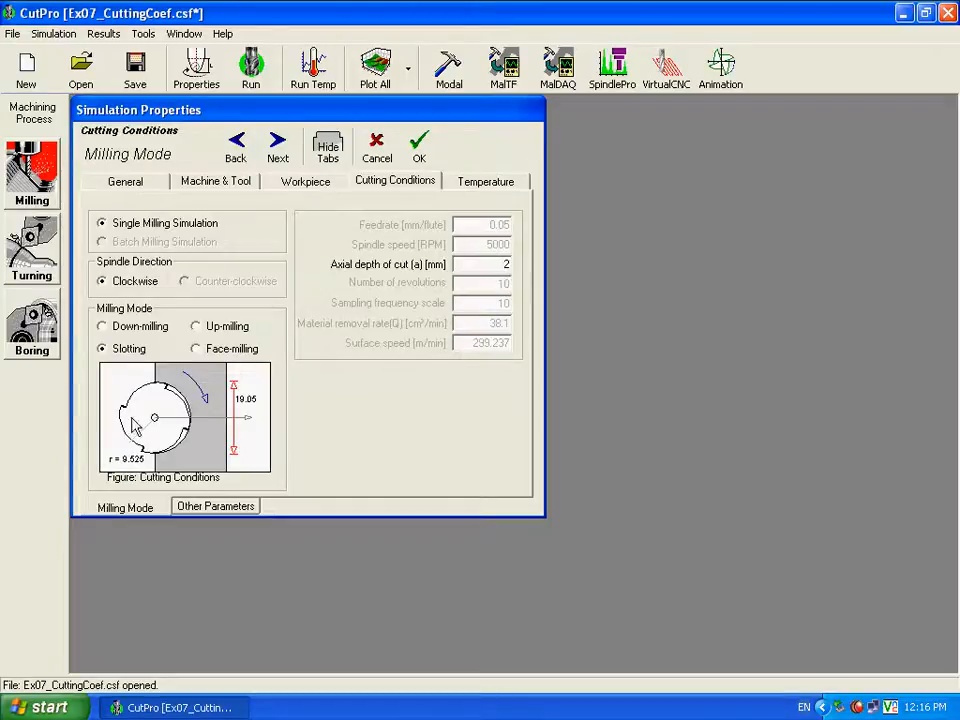
- Examine the cutting coefficient calculation method and the five experimental cutting force files with their feed rates
left_click(278, 147)
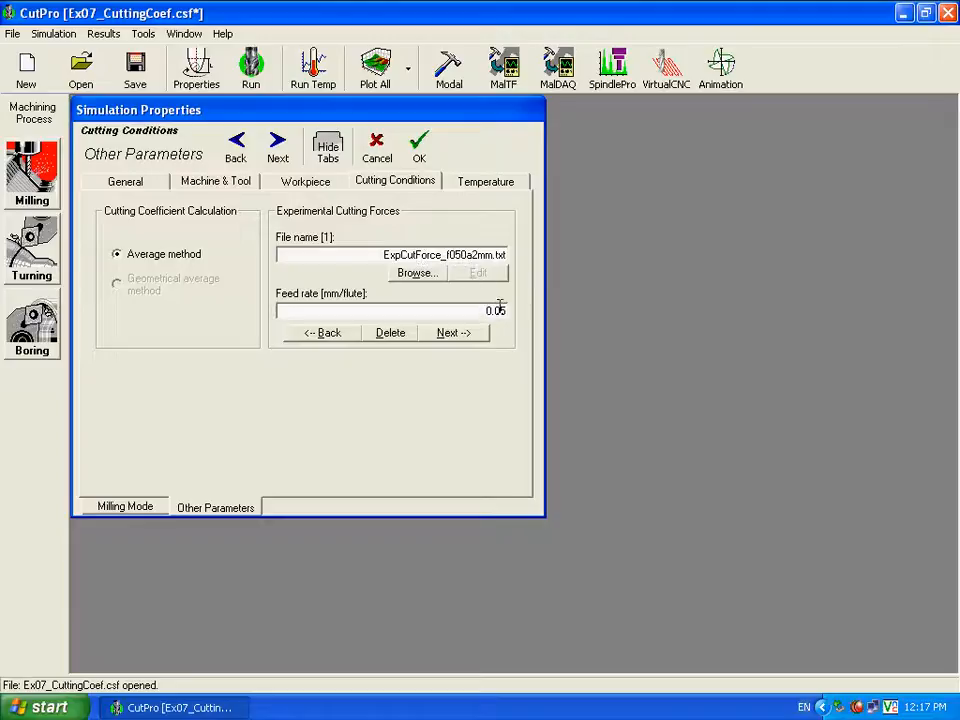
left_click(453, 340)
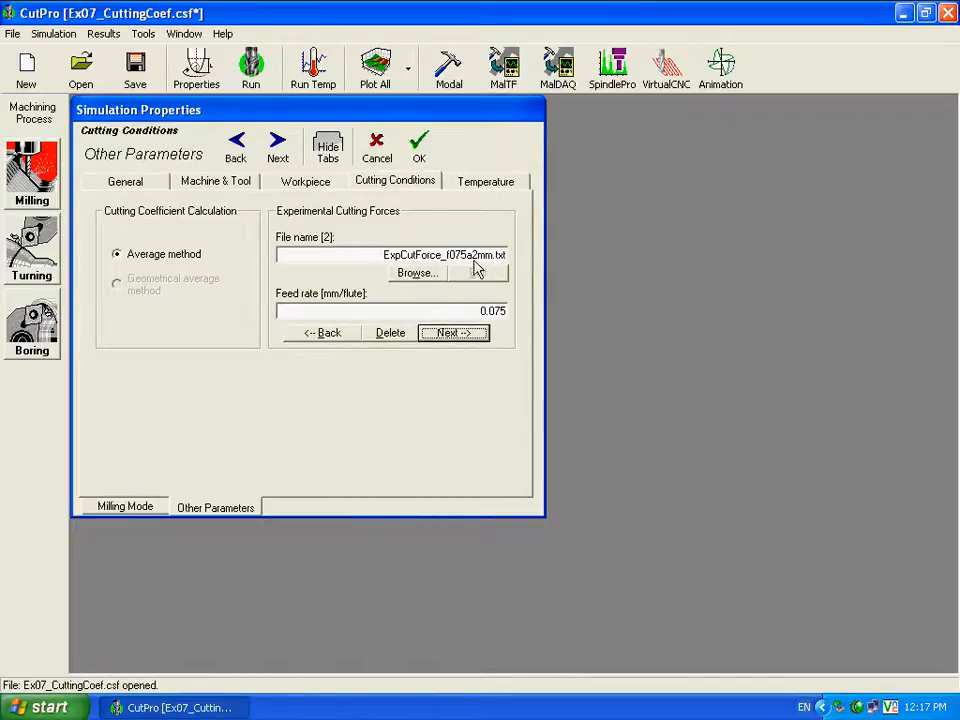
left_click(472, 338)
left_click(472, 338)
left_click(472, 338)
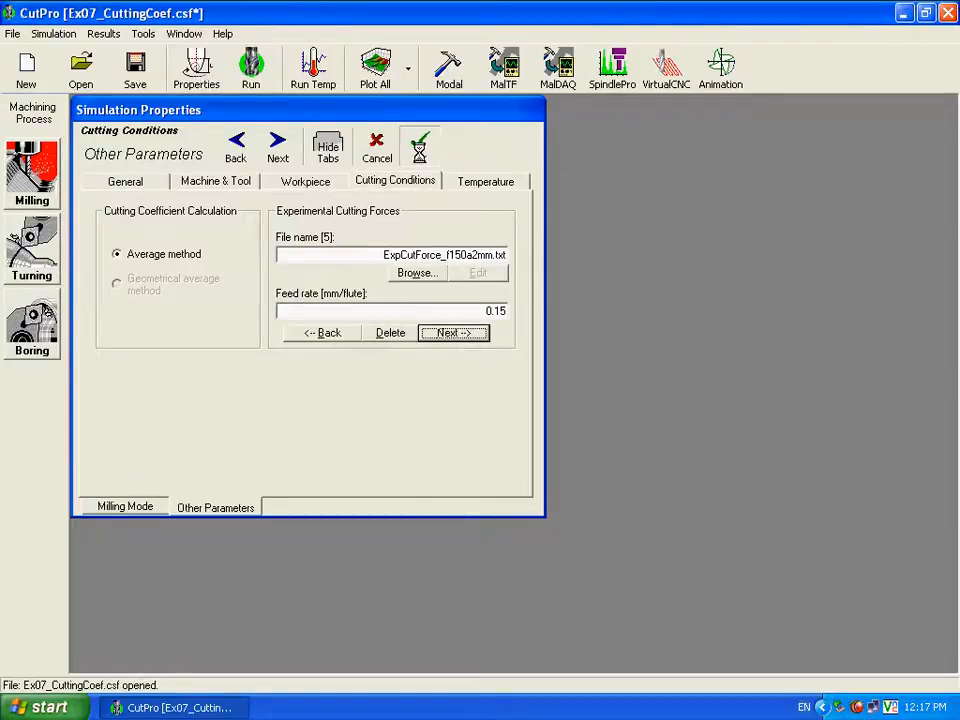
- Accept the simulation properties, run the cutting coefficient identification and plot the experimental average cutting forces
left_click(419, 150)
left_click(256, 72)
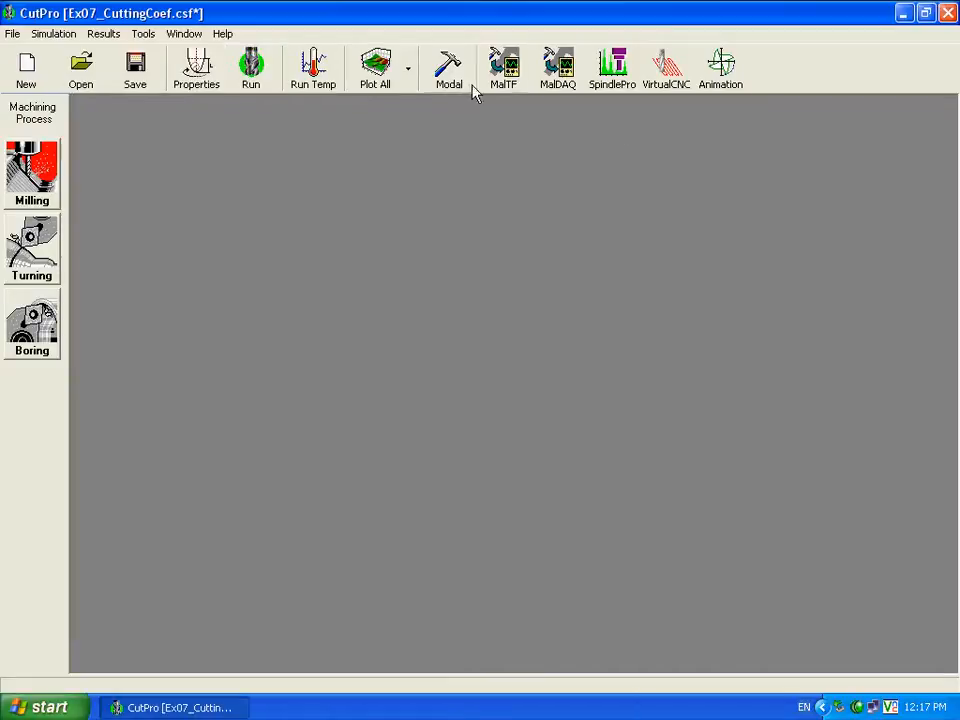
left_click(388, 80)
left_click_drag(490, 306, 442, 144)
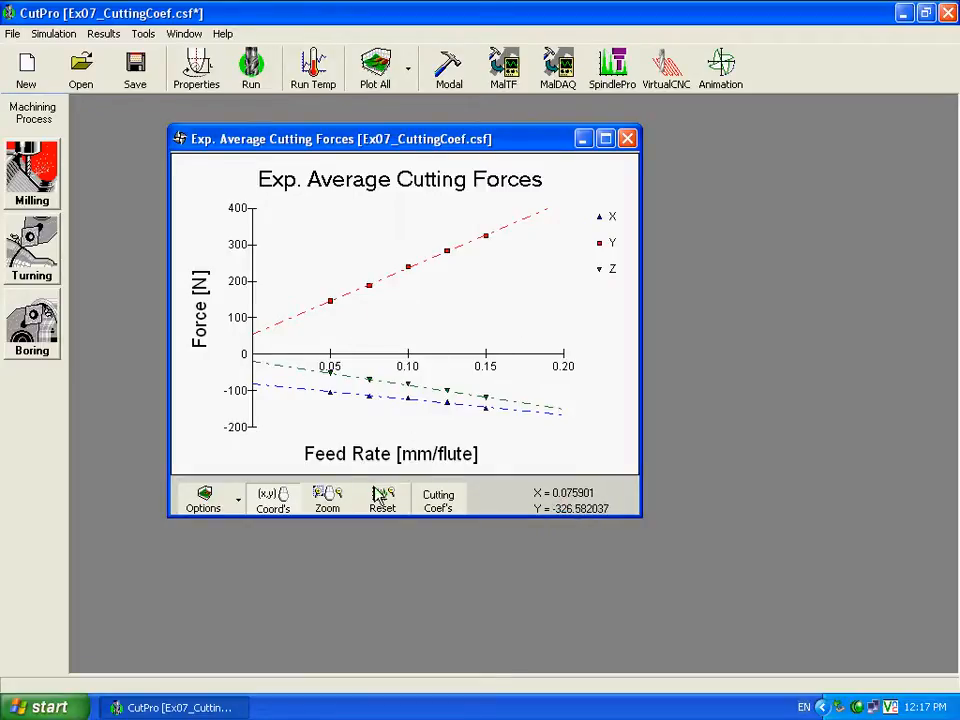
- Store the identified cutting coefficients as New Material in a new category named User New Category, keeping the default description and Dry cutting condition
left_click(439, 503)
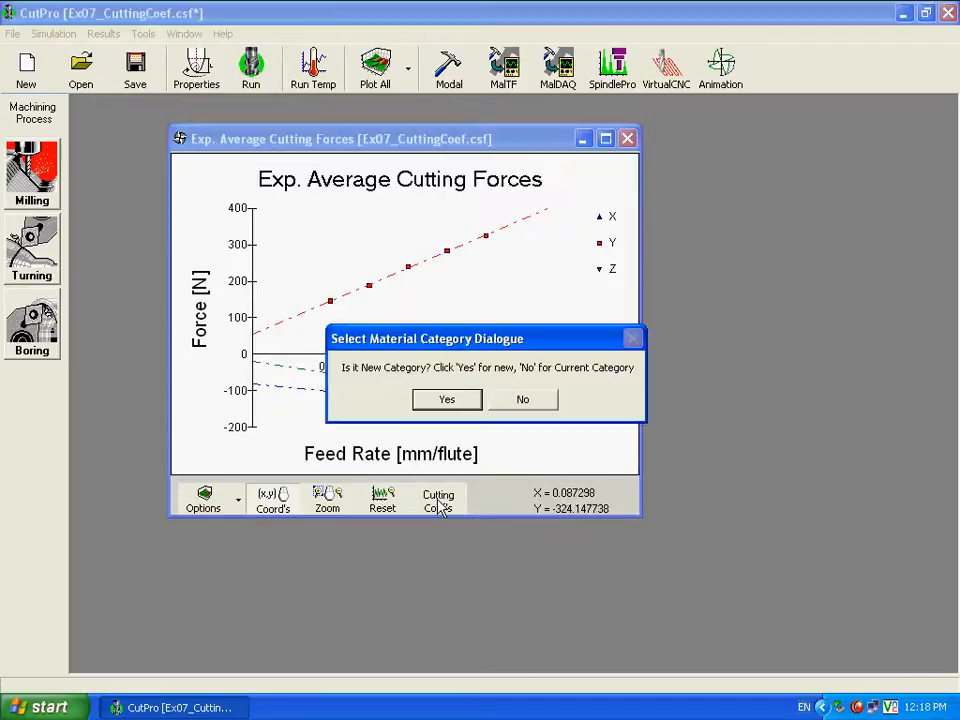
left_click(452, 401)
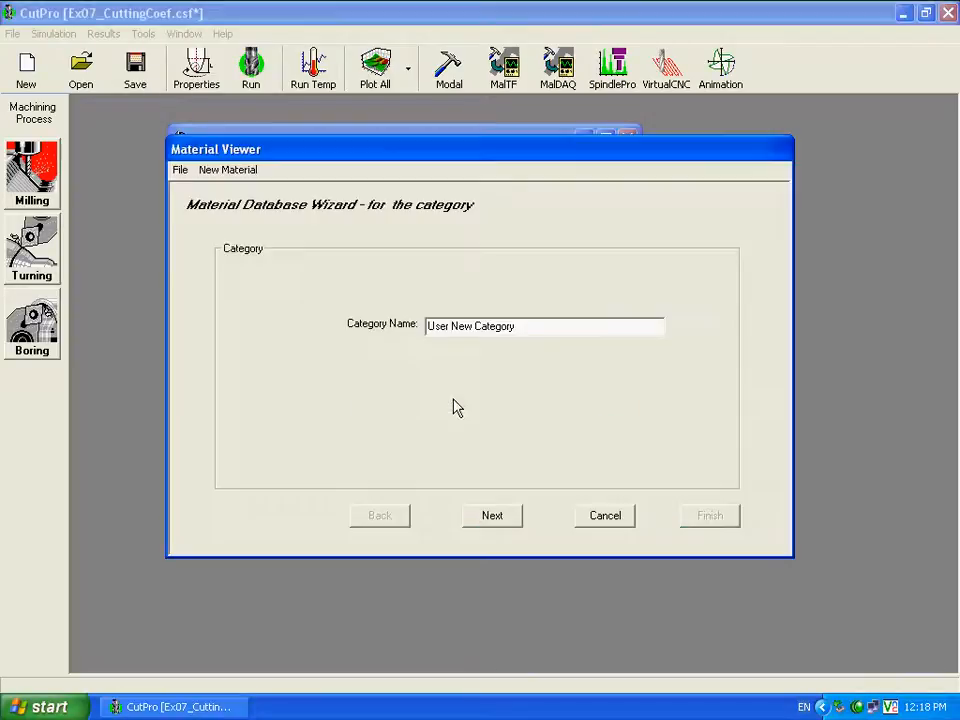
left_click(492, 517)
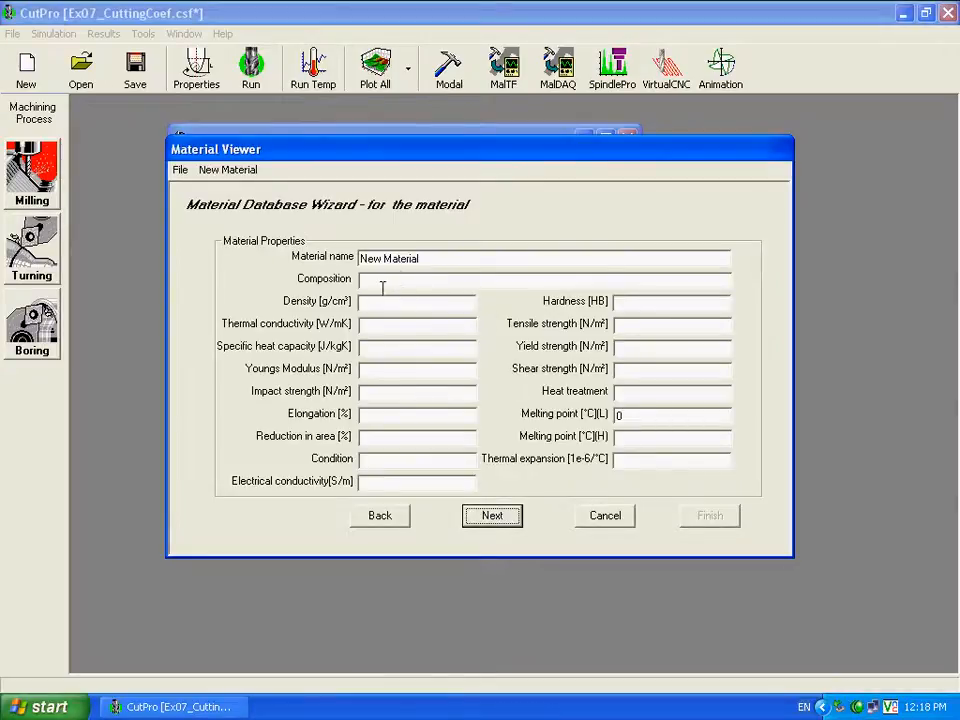
left_click(492, 516)
left_click(492, 516)
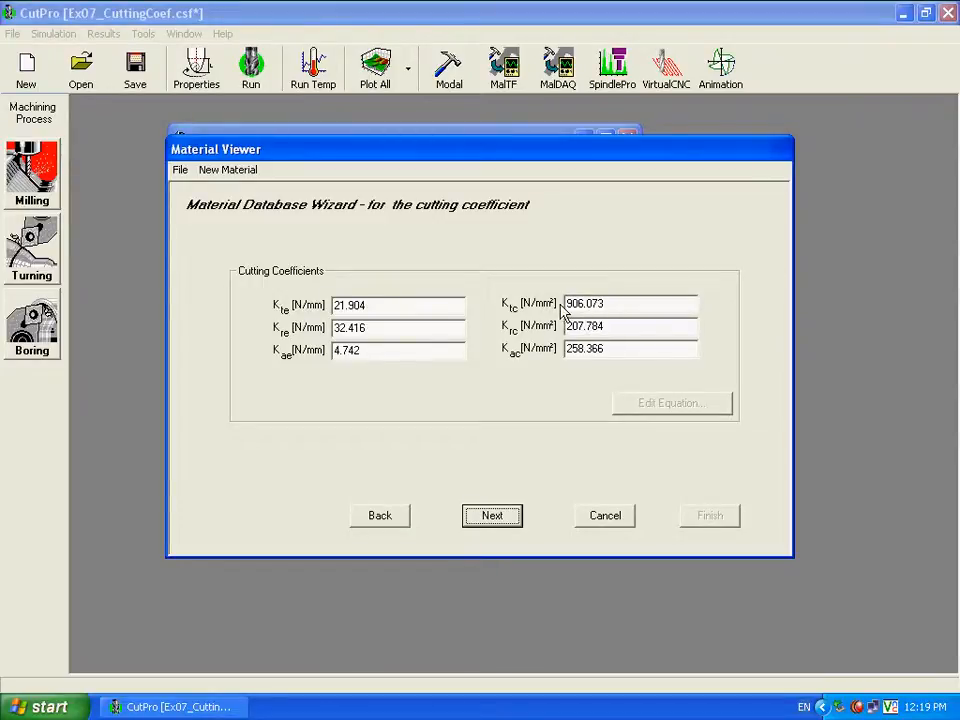
left_click(496, 517)
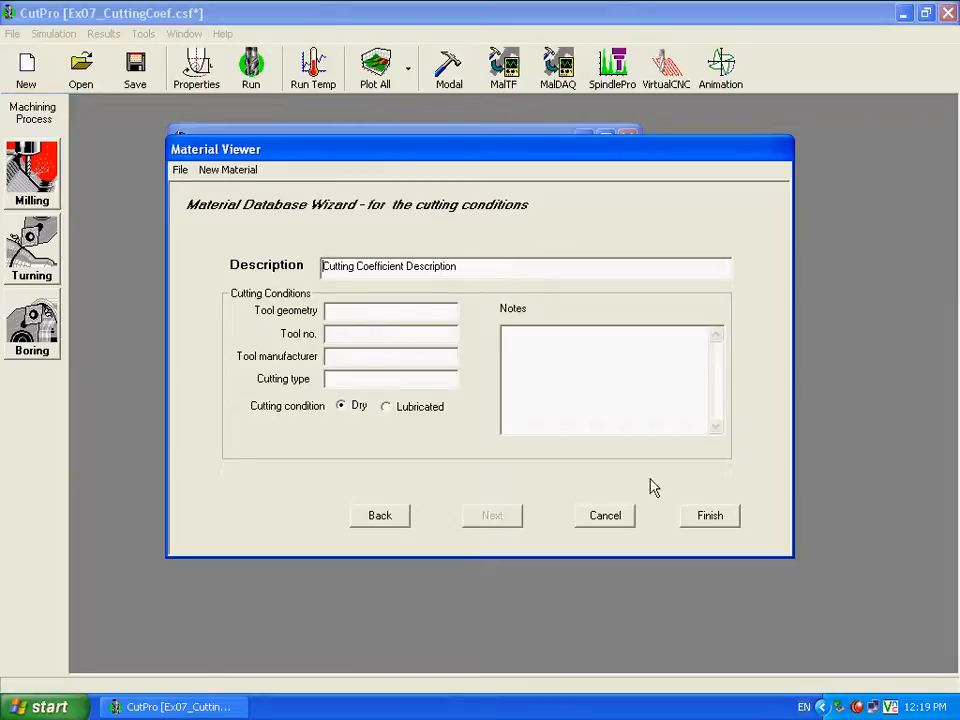
left_click(707, 517)
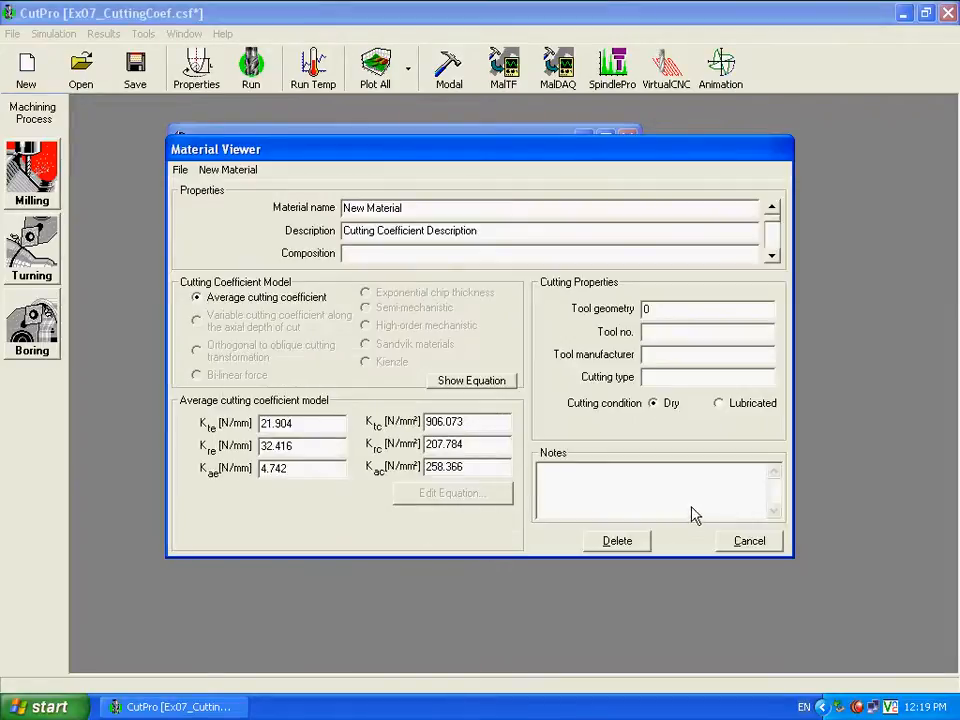
left_click_drag(383, 208, 345, 208)
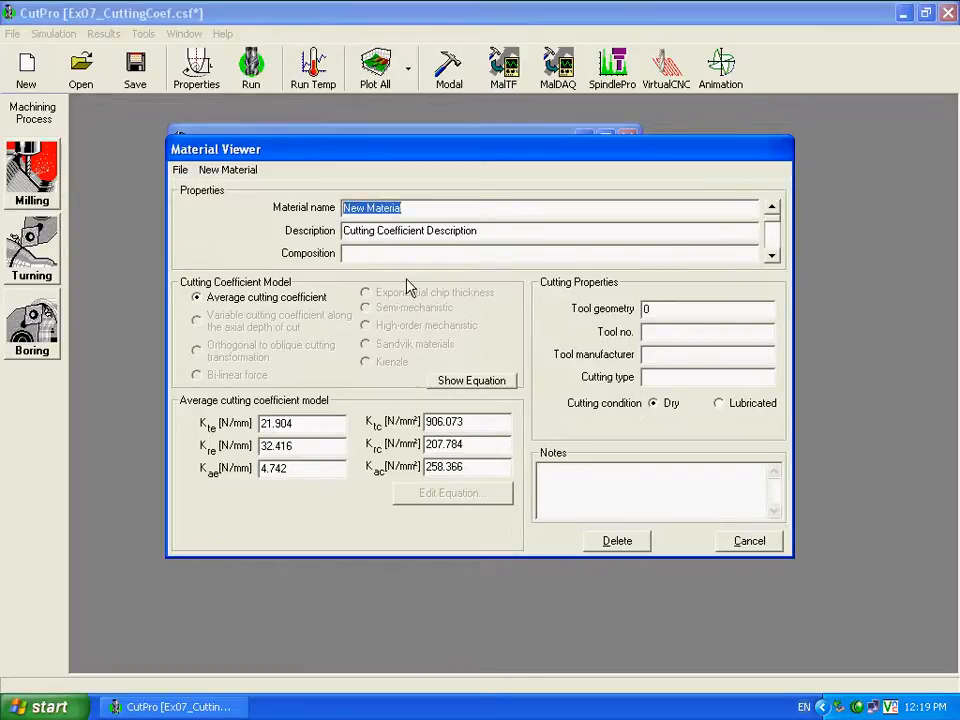
left_click(752, 540)
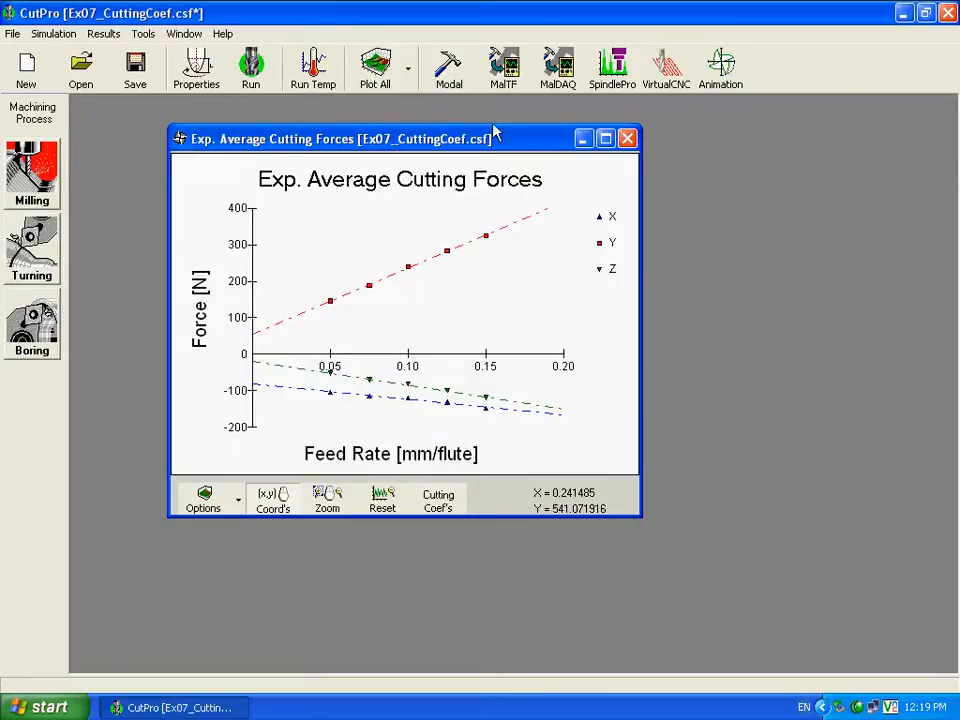
- Check the 2½ Axis milling workpiece materials for New Material under User New Category, and accept the properties
left_click(40, 186)
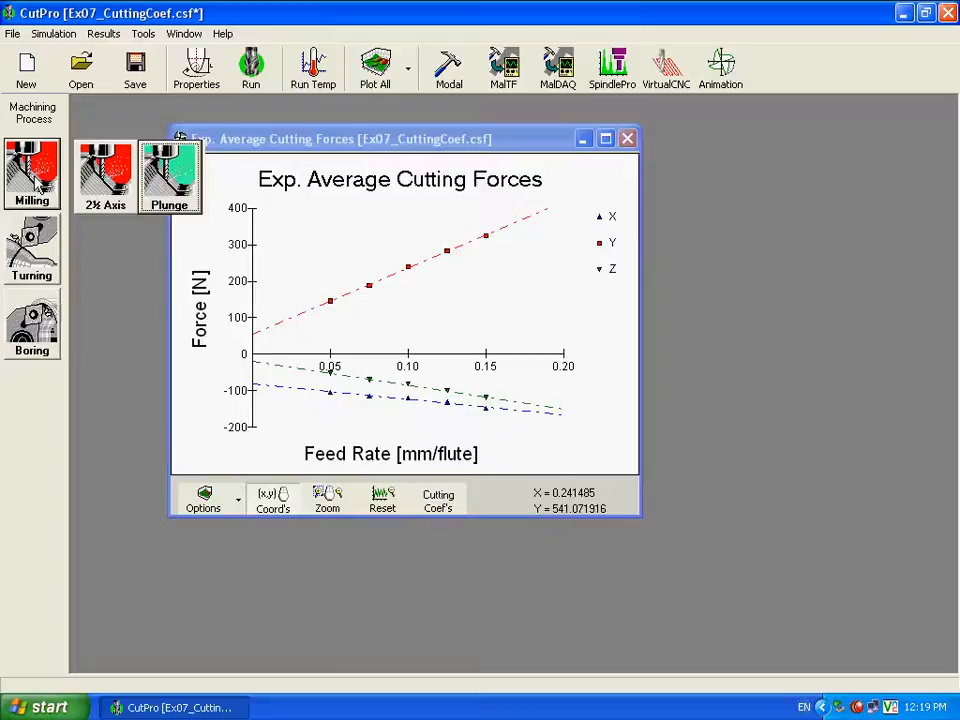
left_click(103, 160)
left_click(322, 182)
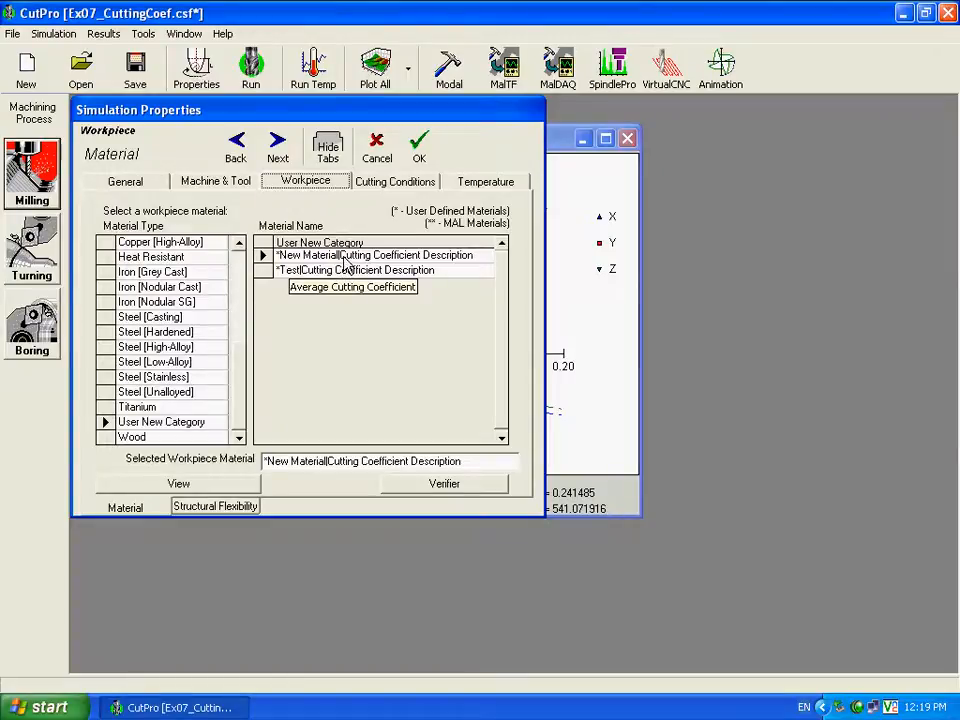
left_click(419, 160)
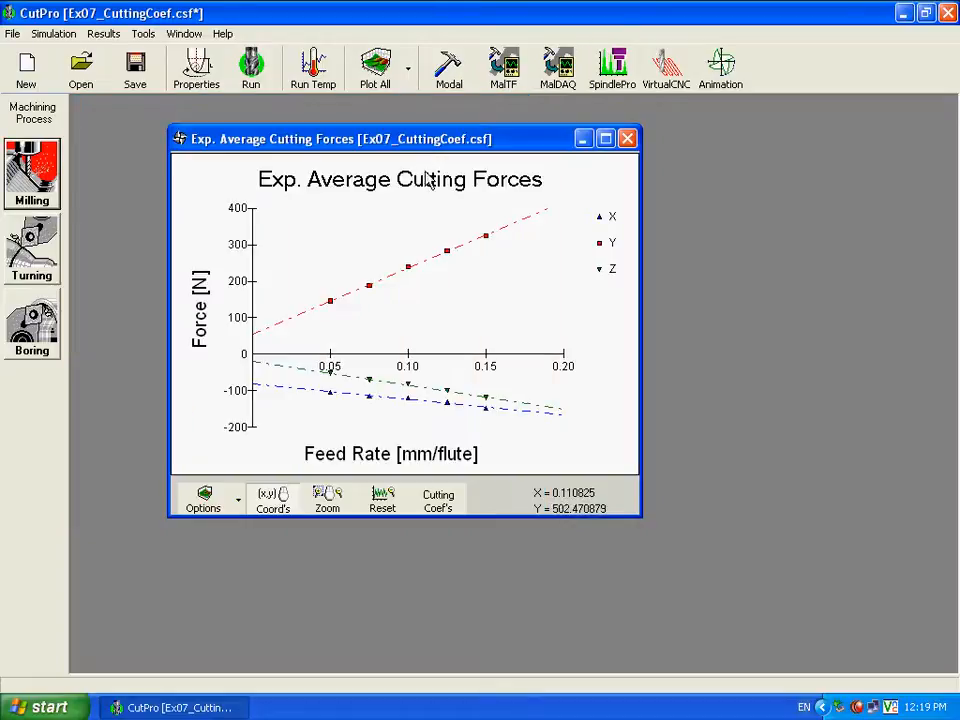
- Close the cutting force plot and Ex07_CuttingCoef without saving changes, and open the Ex05_Optimumpitch_5000 example
left_click(628, 139)
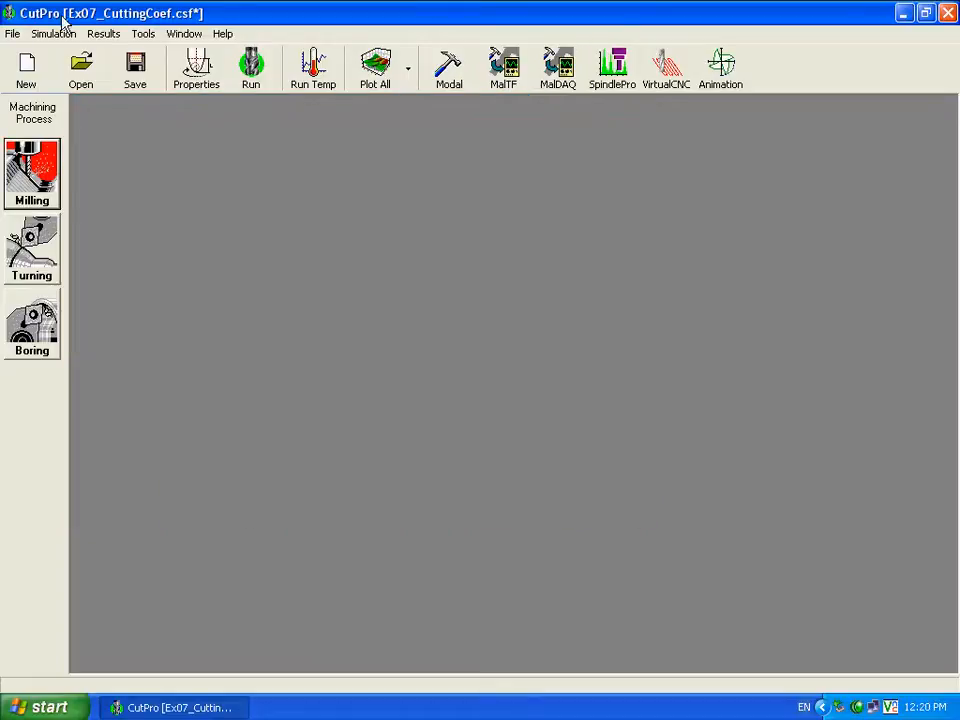
left_click(13, 34)
left_click(30, 69)
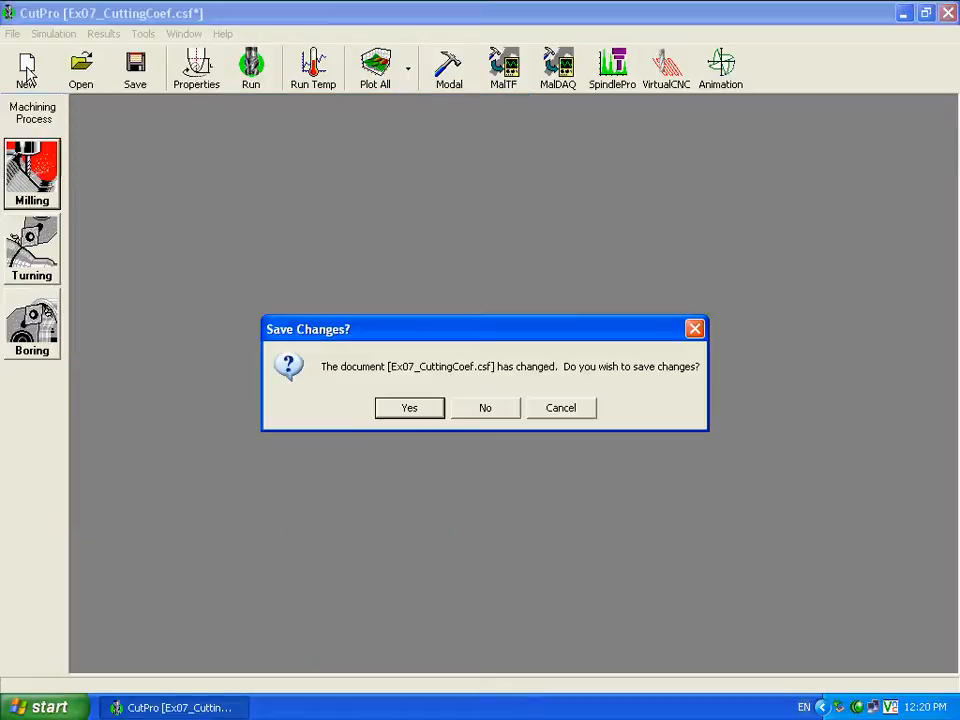
left_click(486, 409)
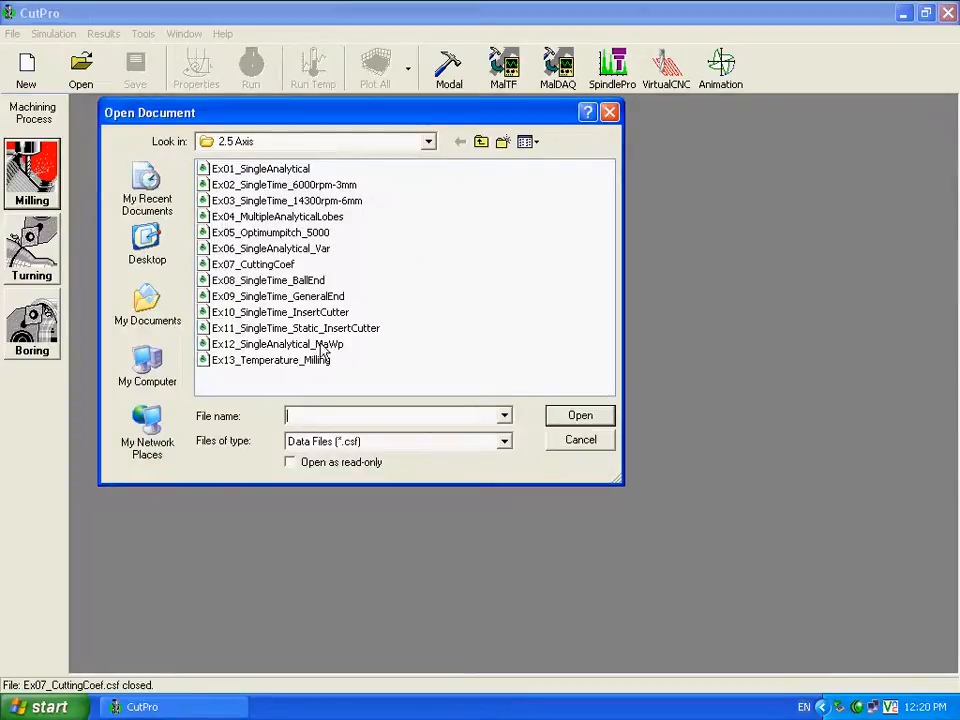
double_click(272, 234)
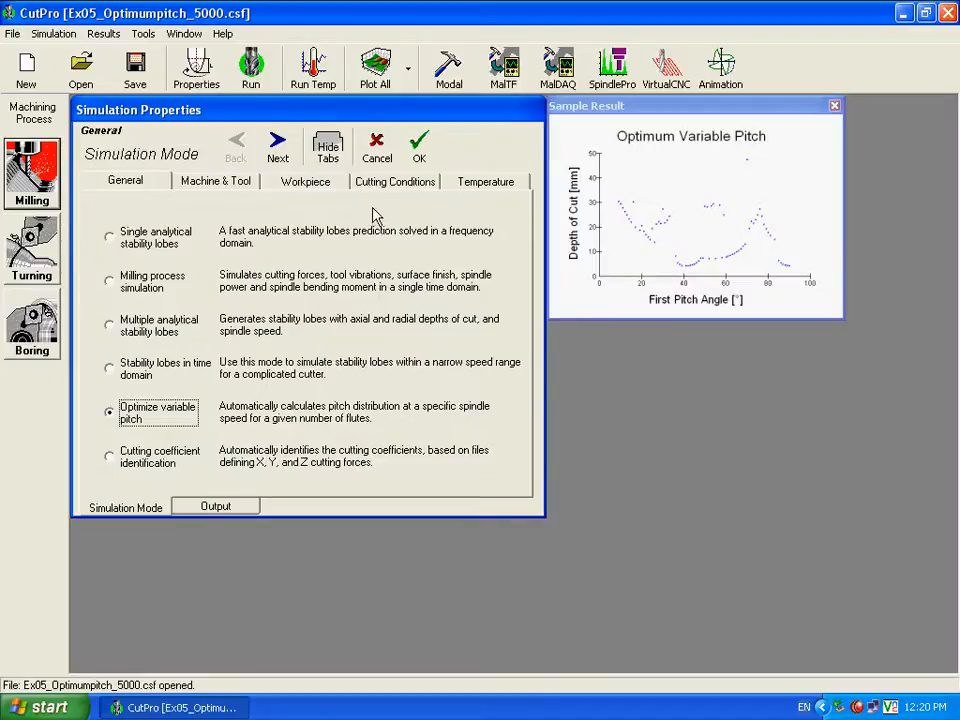
- Review the variable pitch example's output options, cutter type, cutter properties and the machine and tool dynamic parameters
left_click(277, 150)
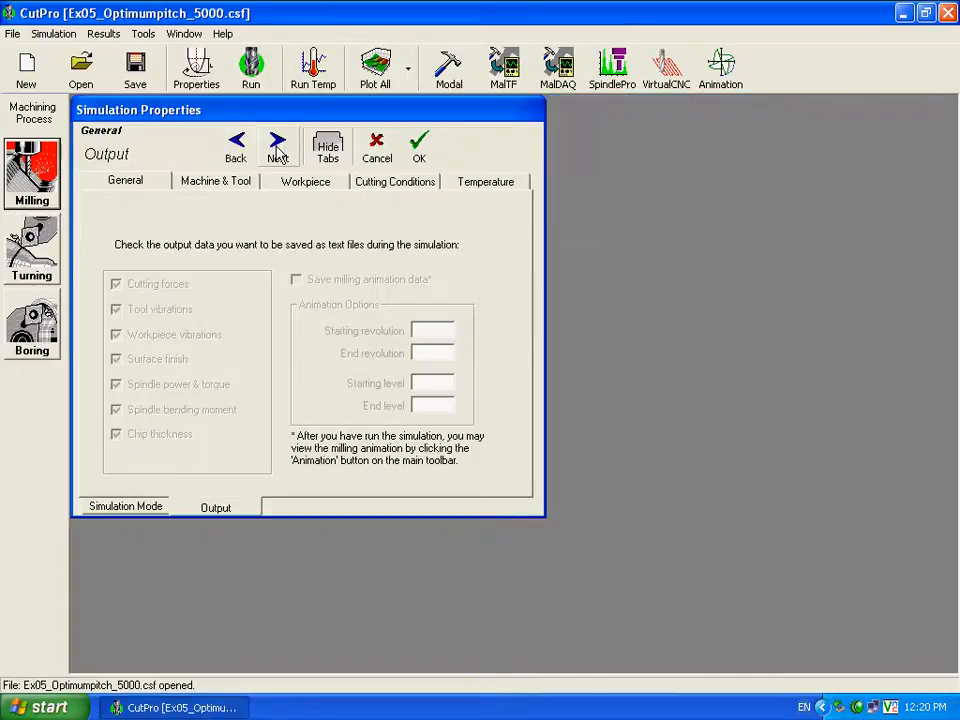
left_click(277, 150)
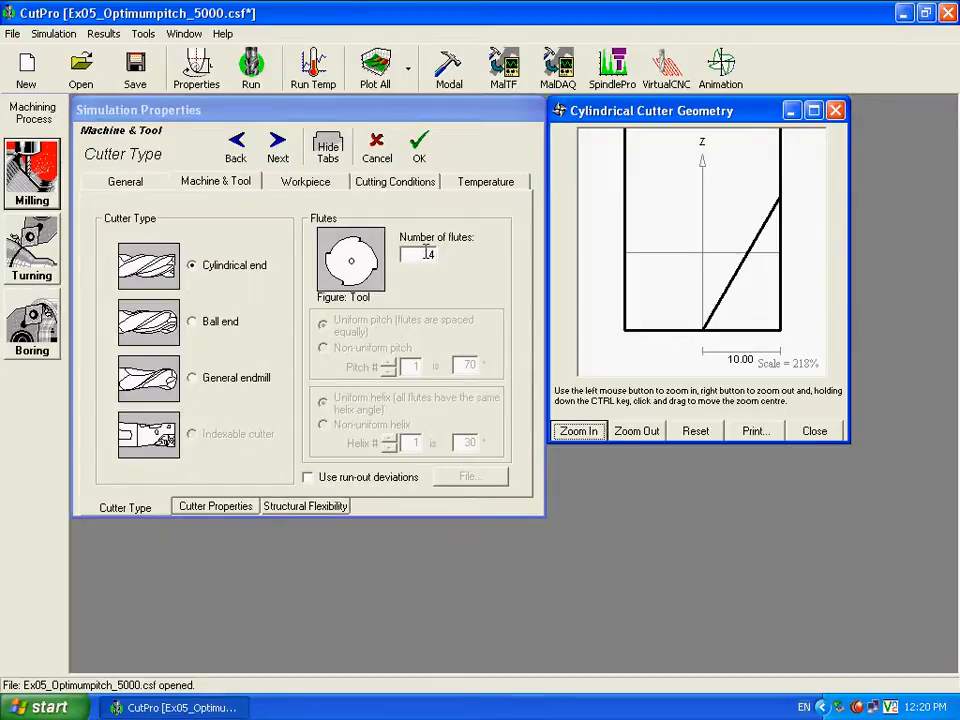
left_click(279, 152)
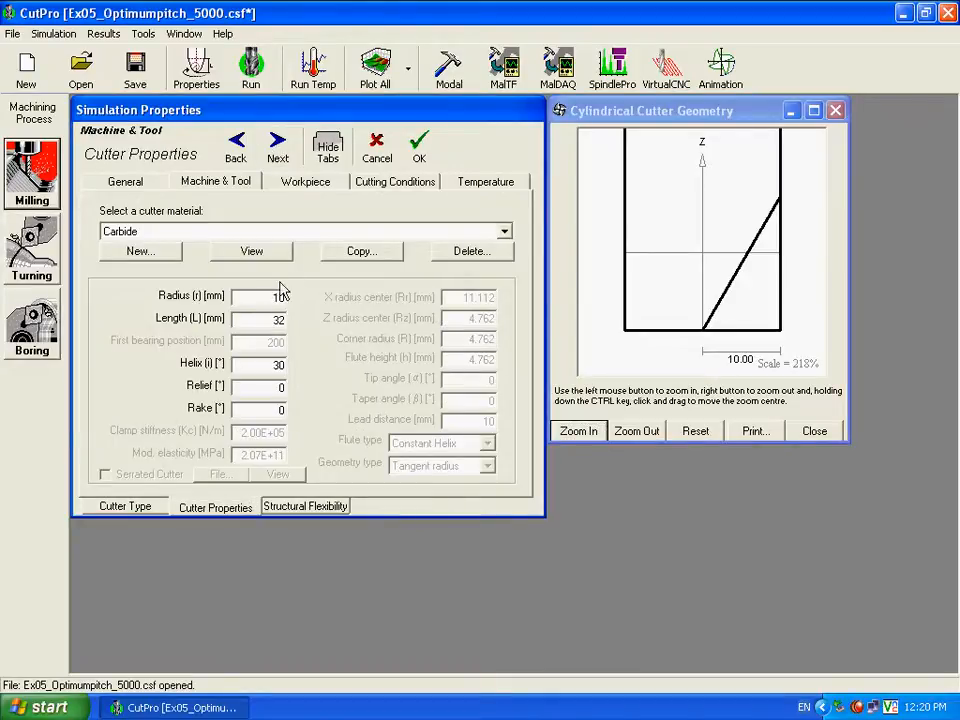
left_click(279, 155)
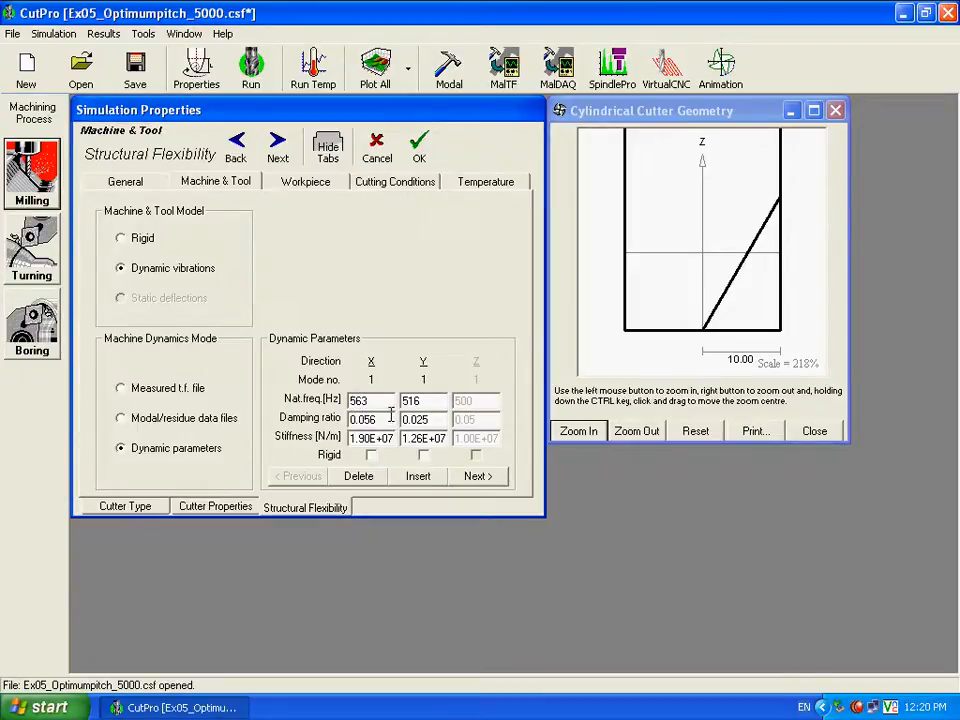
- Review the example's workpiece material, workpiece structural flexibility and milling mode cutting conditions, and accept the simulation properties
left_click(279, 147)
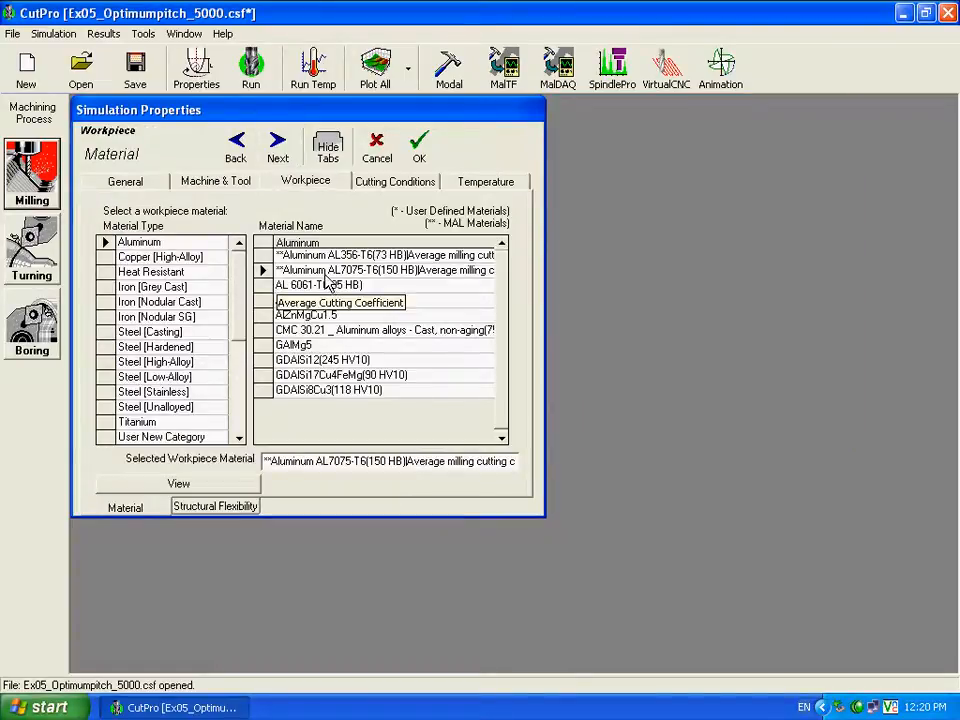
left_click(279, 147)
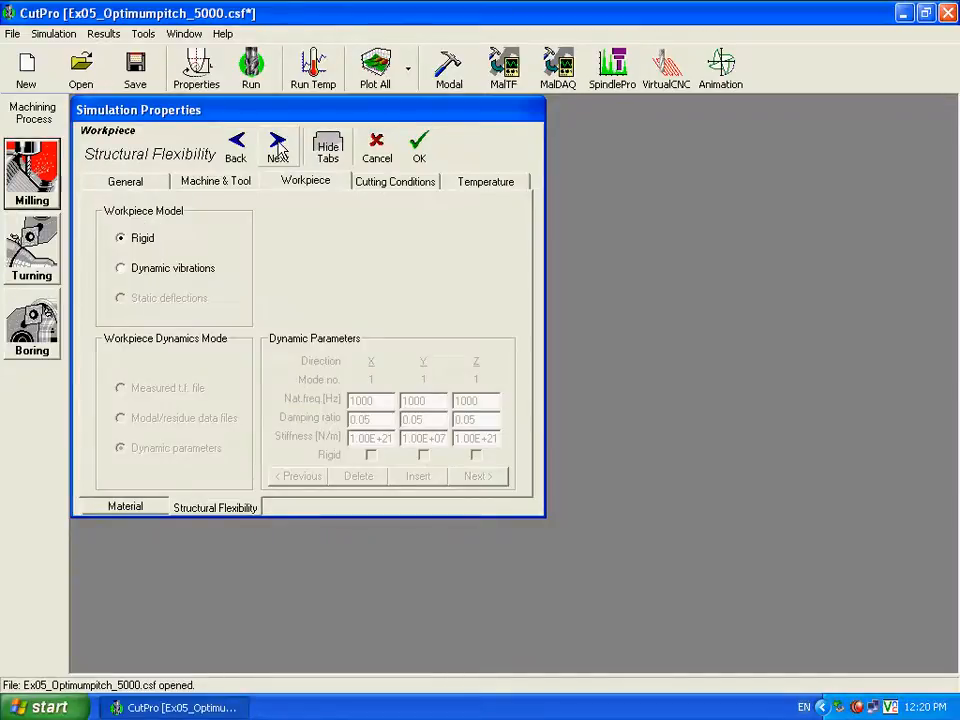
left_click(279, 148)
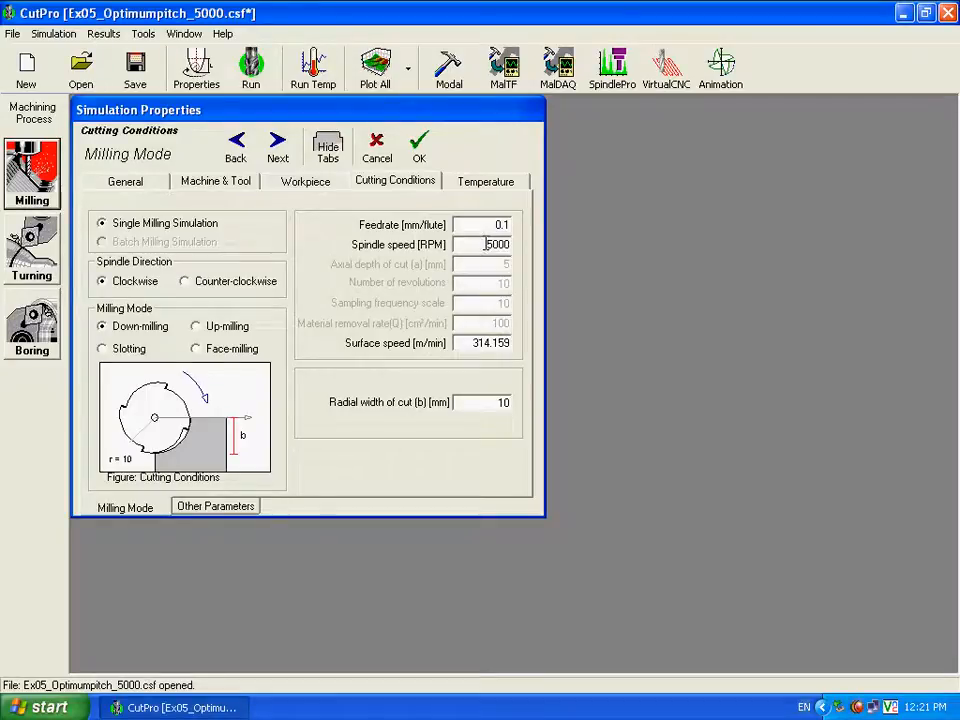
left_click(421, 150)
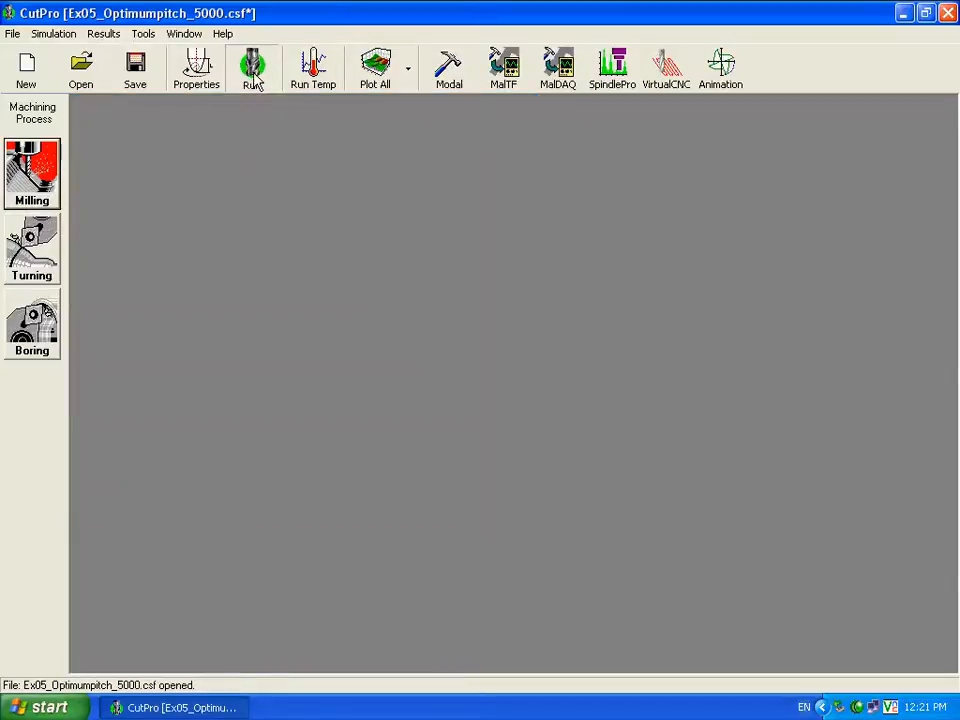
- Run the variable pitch simulation and plot its results, enlarging the Optimum Variable Pitch plot to full size
left_click(255, 80)
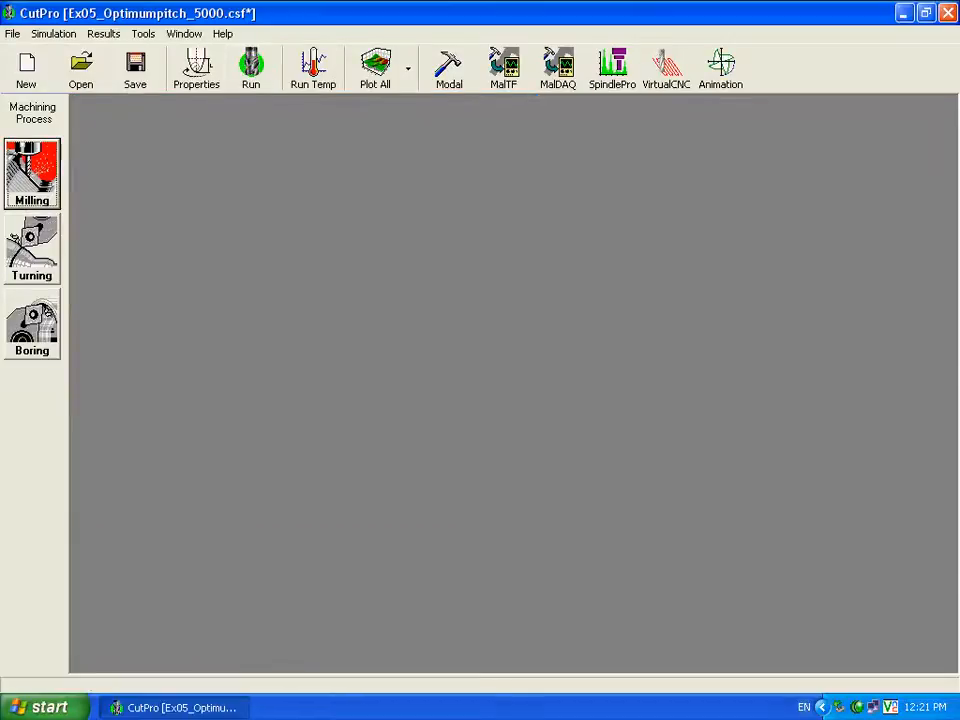
left_click(387, 84)
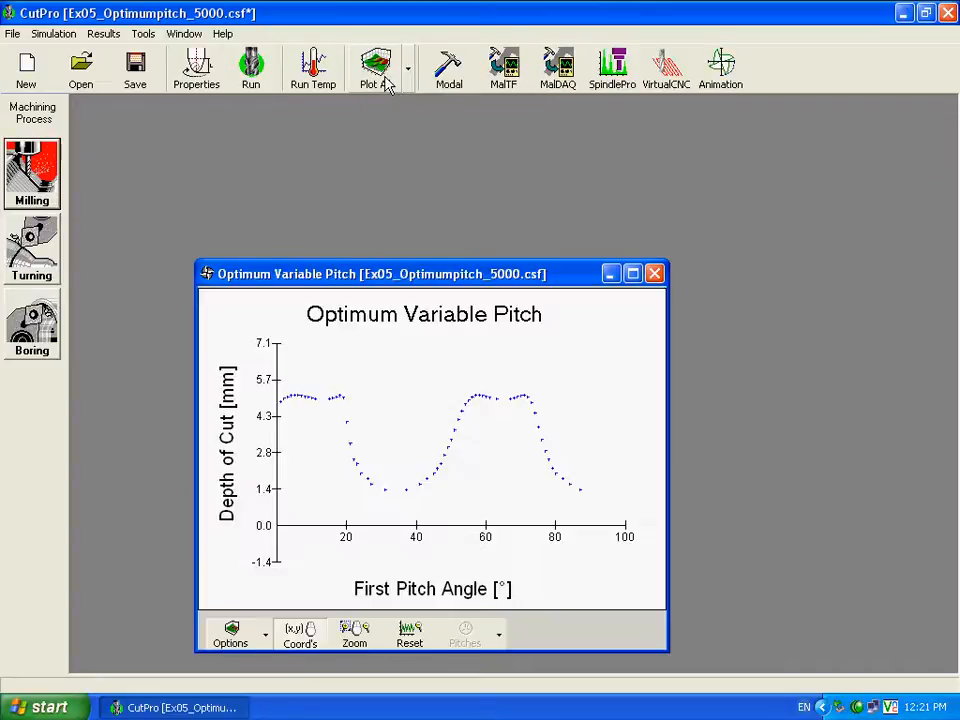
left_click(631, 274)
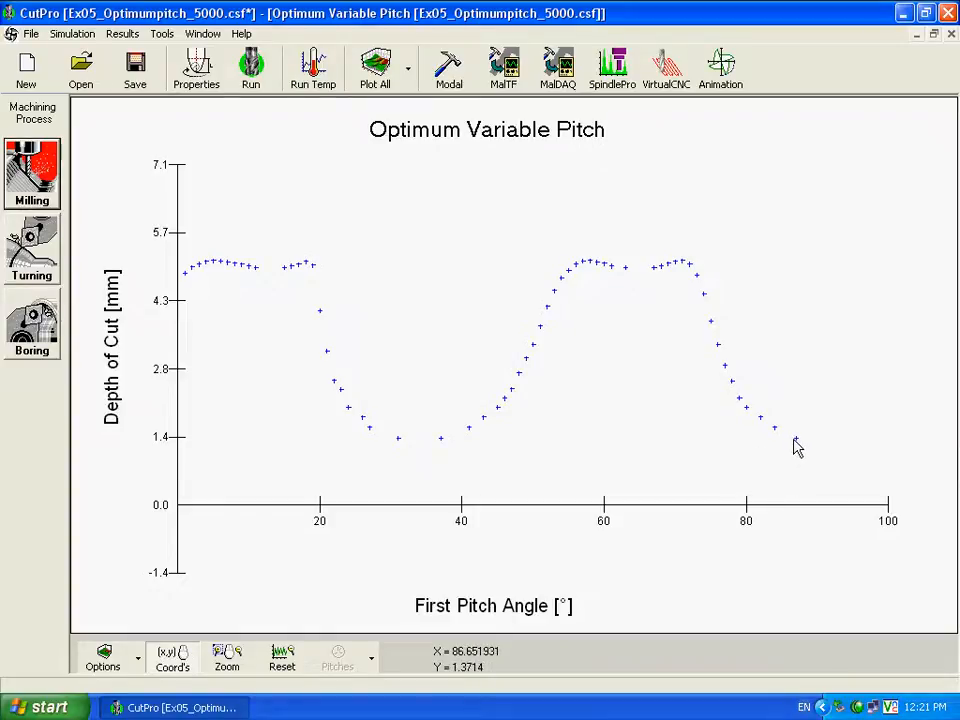
- Inspect the pitch angles and depth of cut at the plot points for first pitch angles of 87° and 71°, and the pitch angles at 72°
left_click(797, 448)
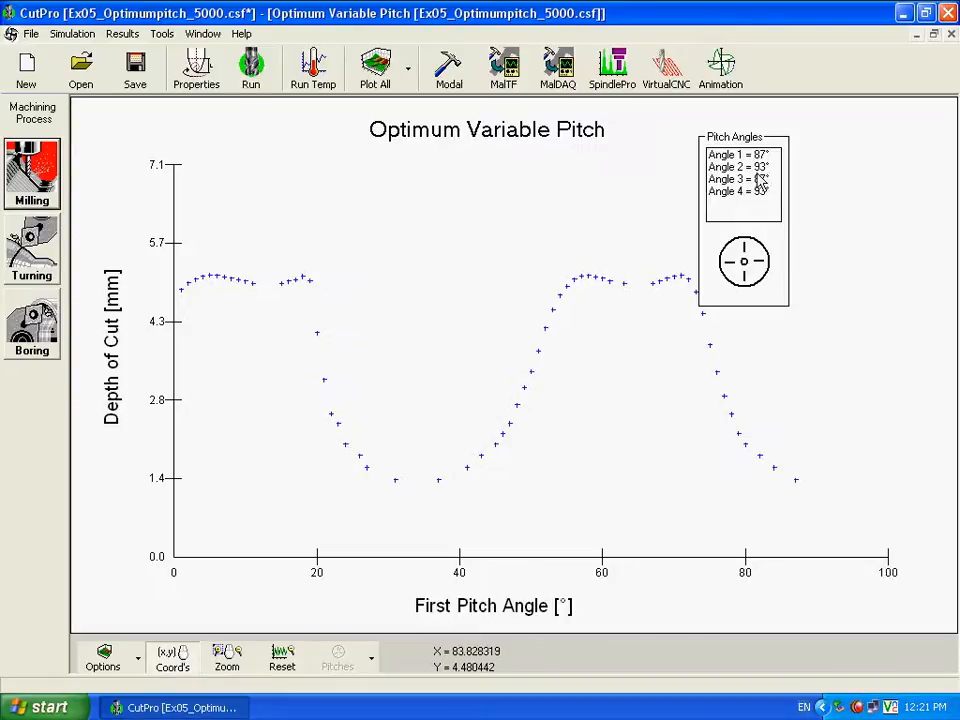
left_click(796, 482)
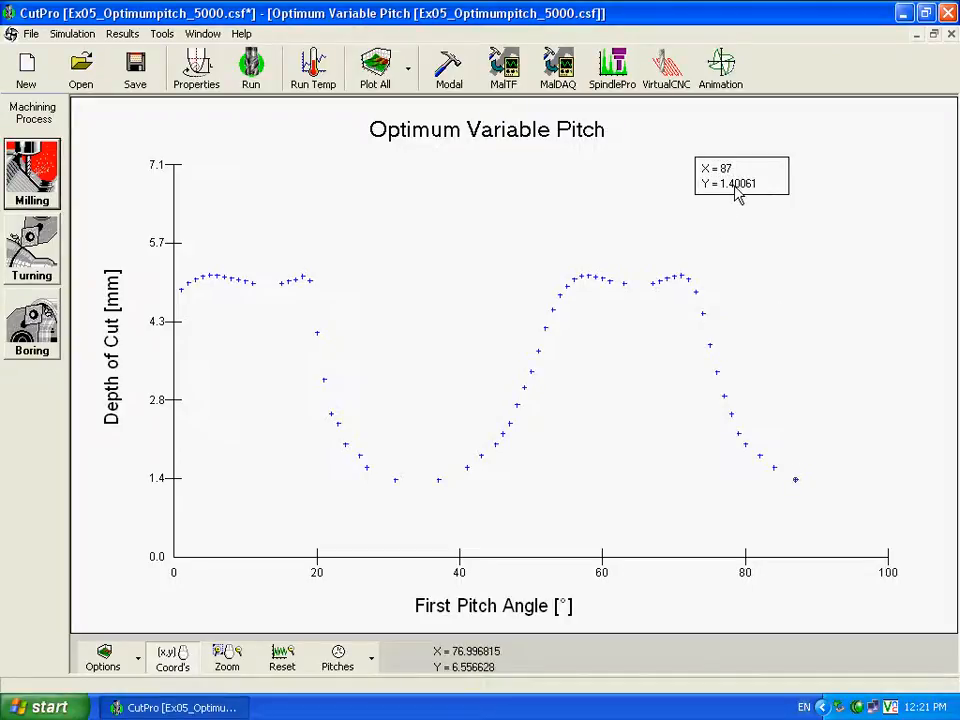
left_click(683, 278)
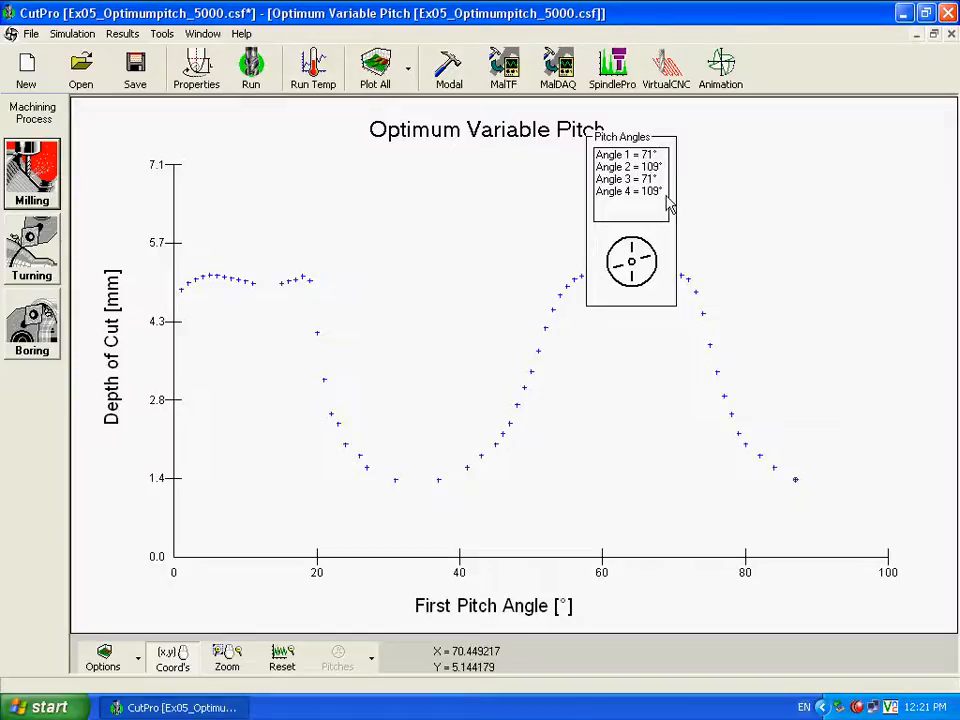
left_click(678, 278)
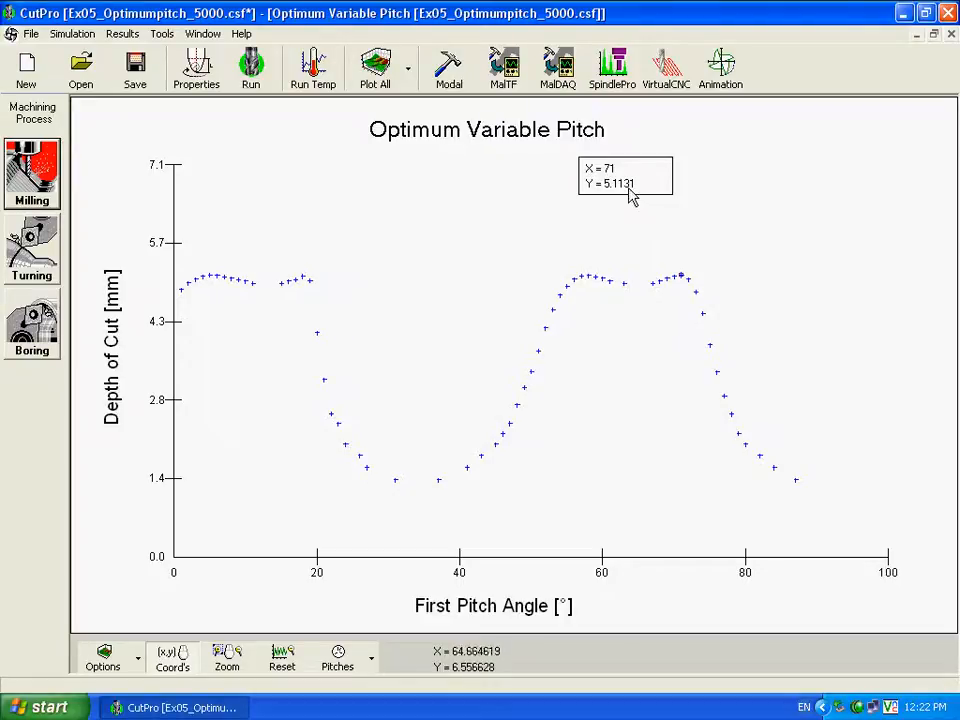
left_click(690, 288)
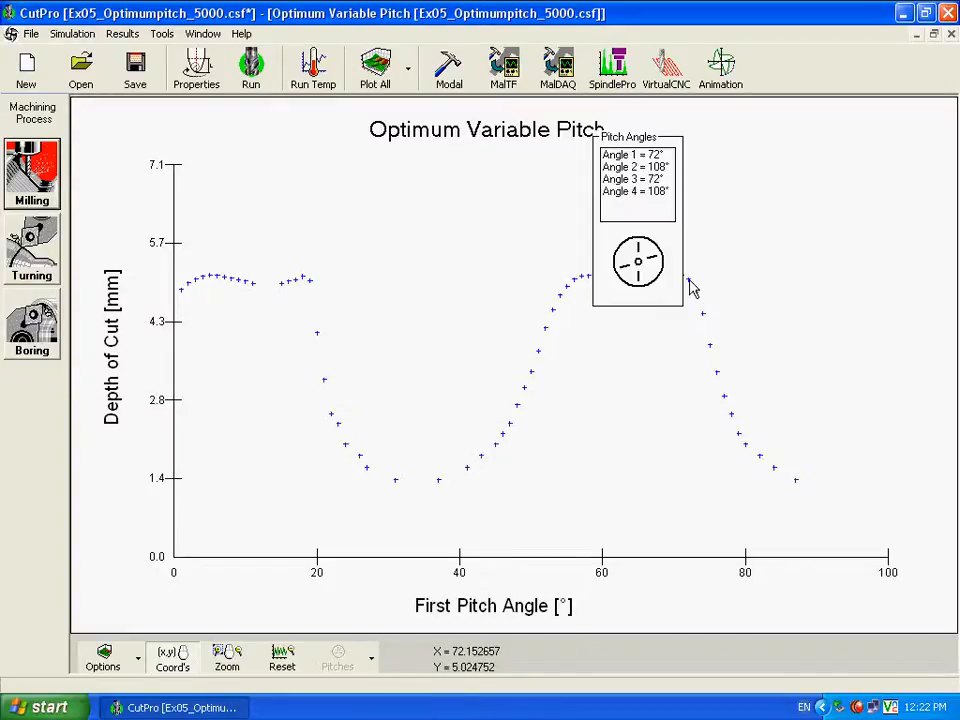